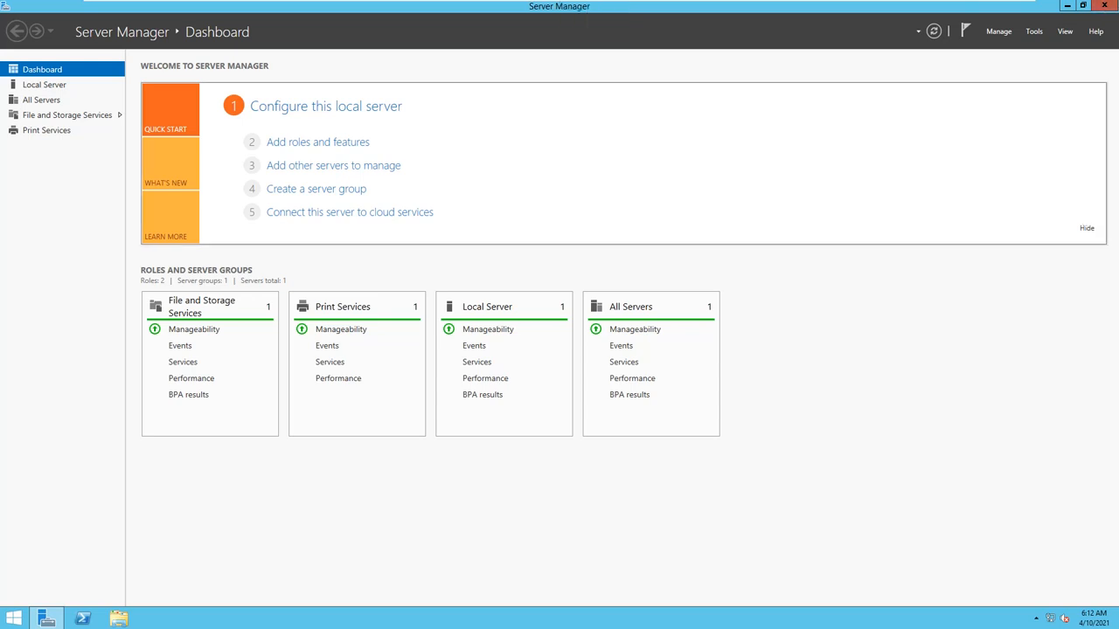
Step: Reopen Server Manager and start adding roles with a role-based installation on the local server from the server pool
left_click(1104, 5)
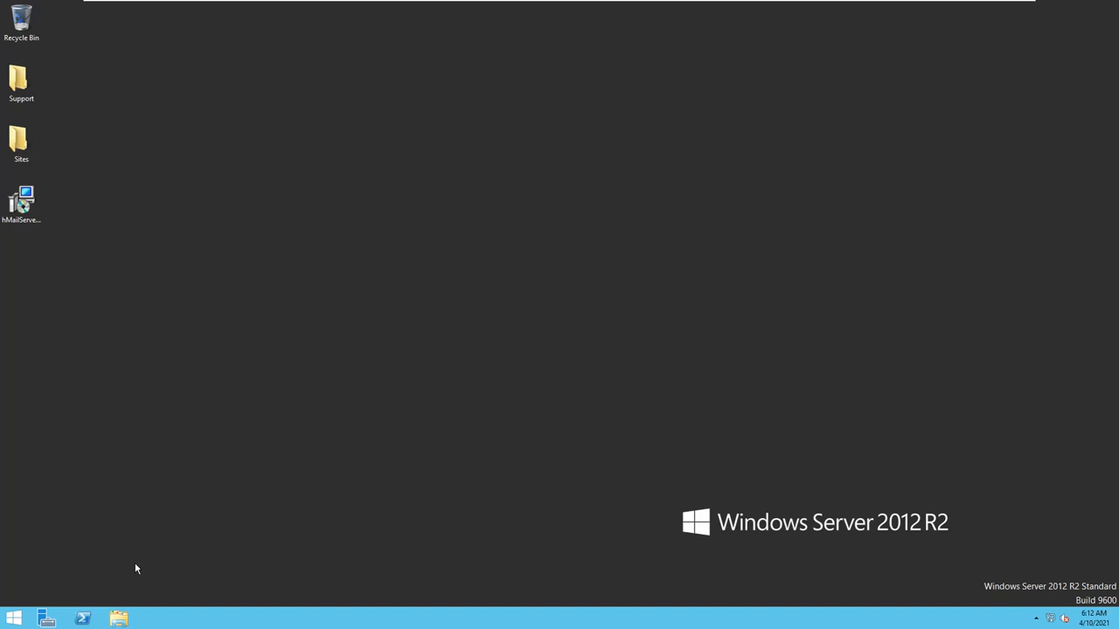
left_click(48, 619)
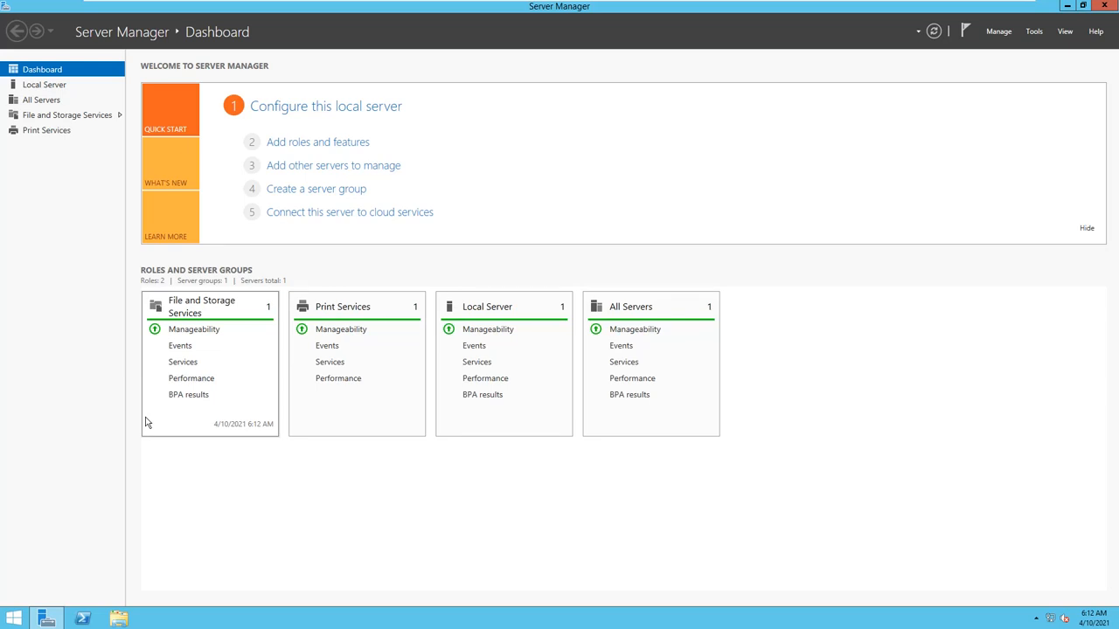
left_click(308, 144)
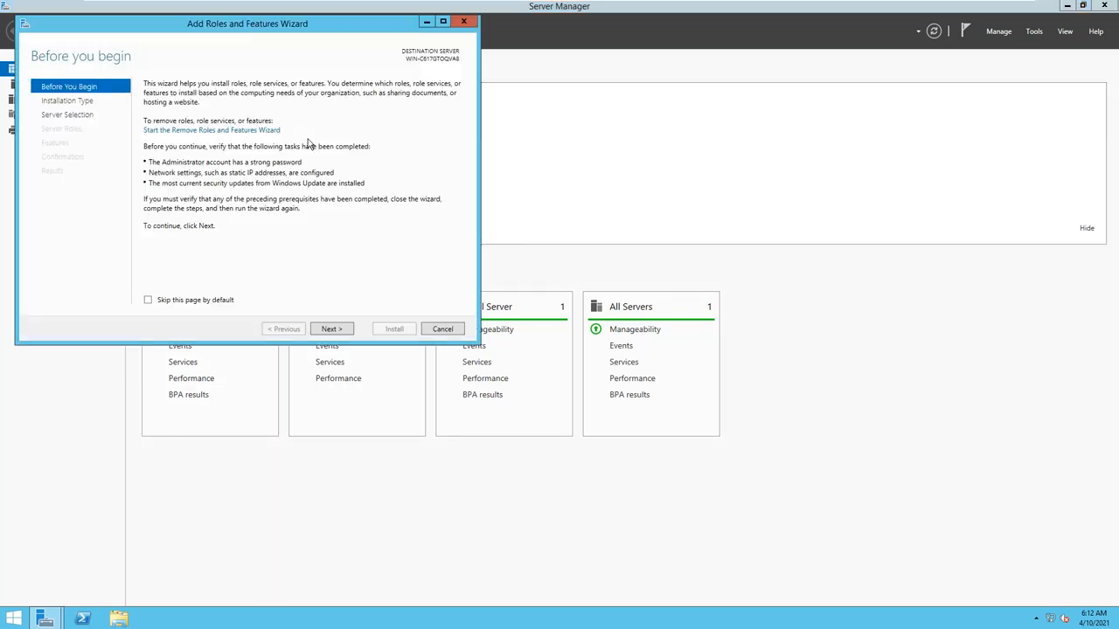
left_click_drag(260, 26, 383, 74)
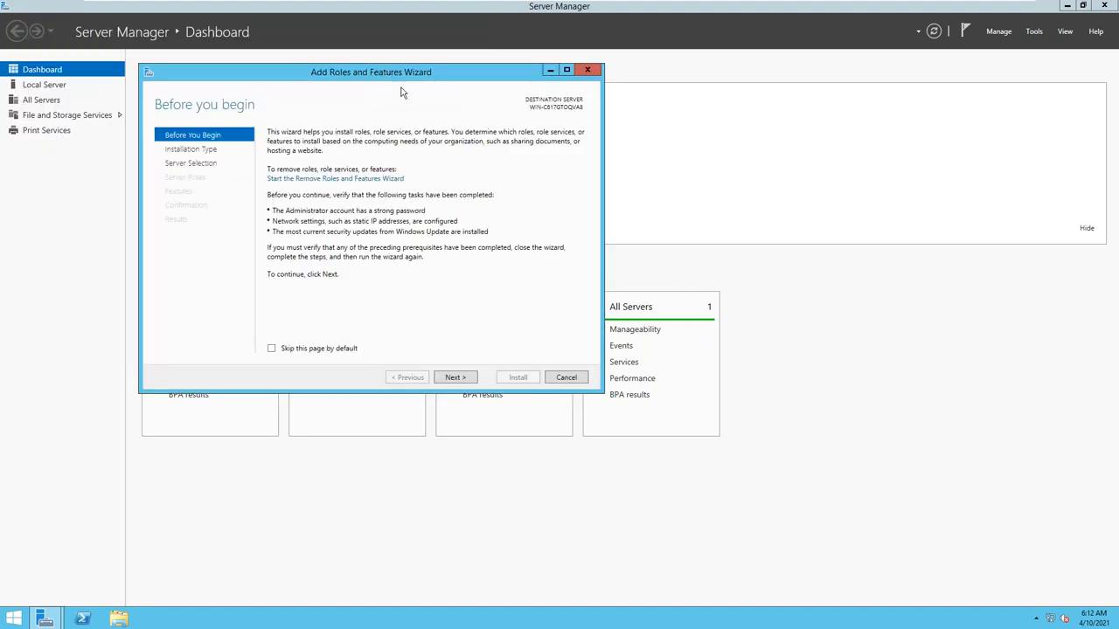
left_click(453, 378)
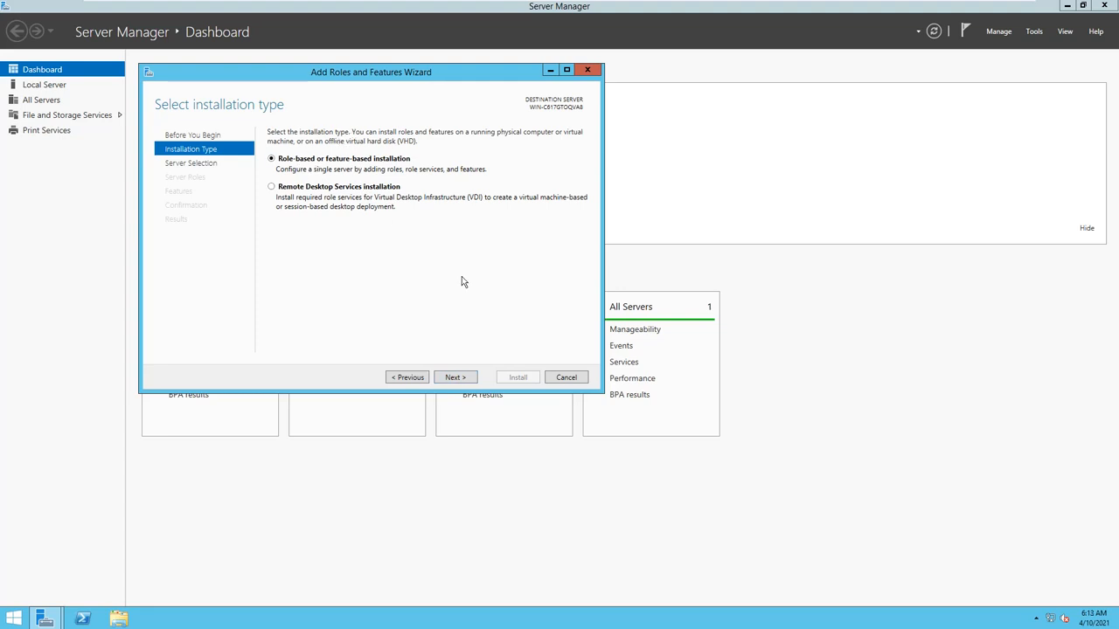
left_click(455, 381)
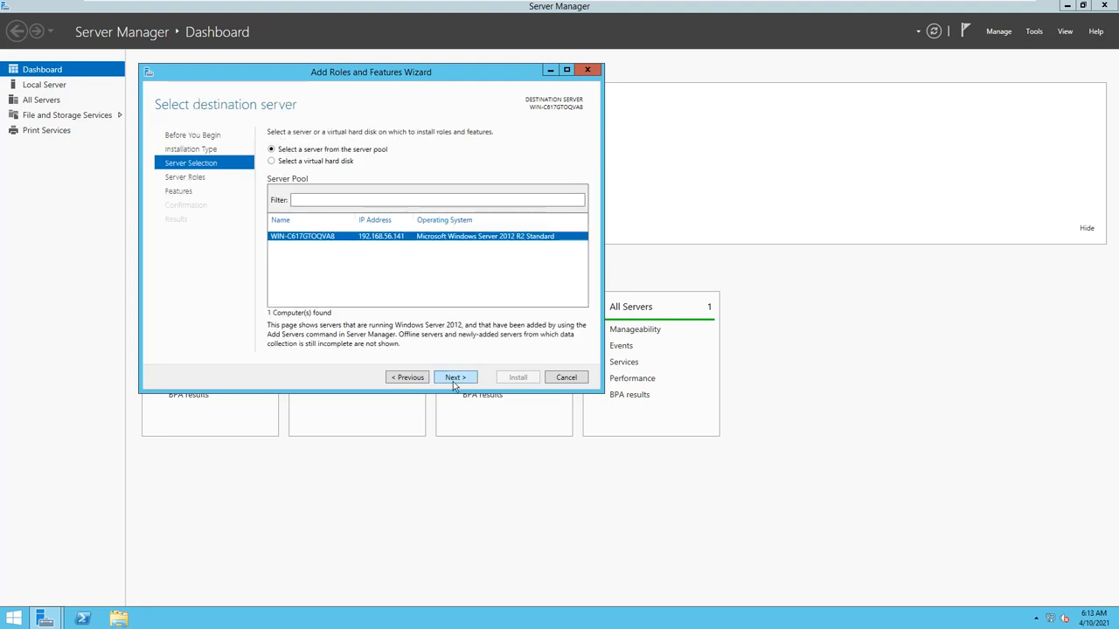
left_click(454, 382)
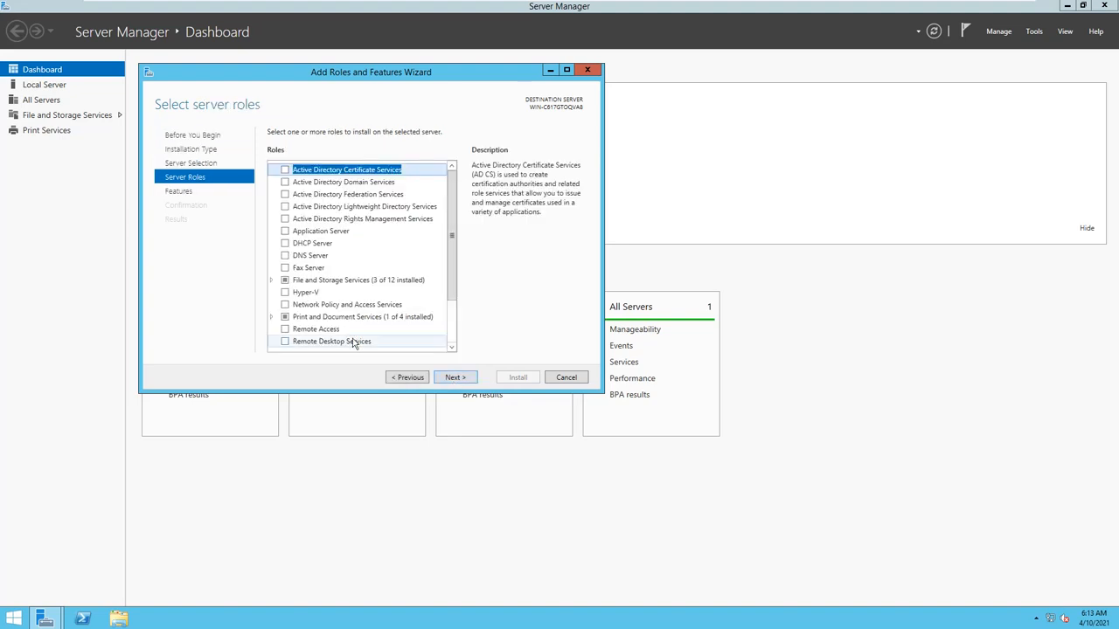
Step: Select the DNS Server role and continue past the static IP validation results
left_click(284, 256)
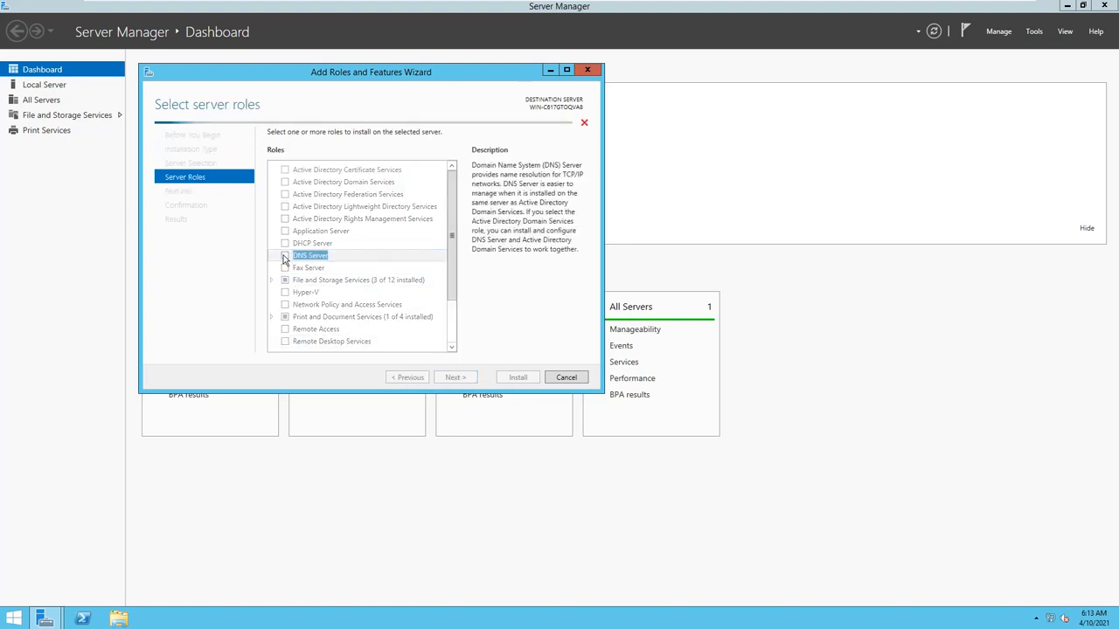
left_click(400, 327)
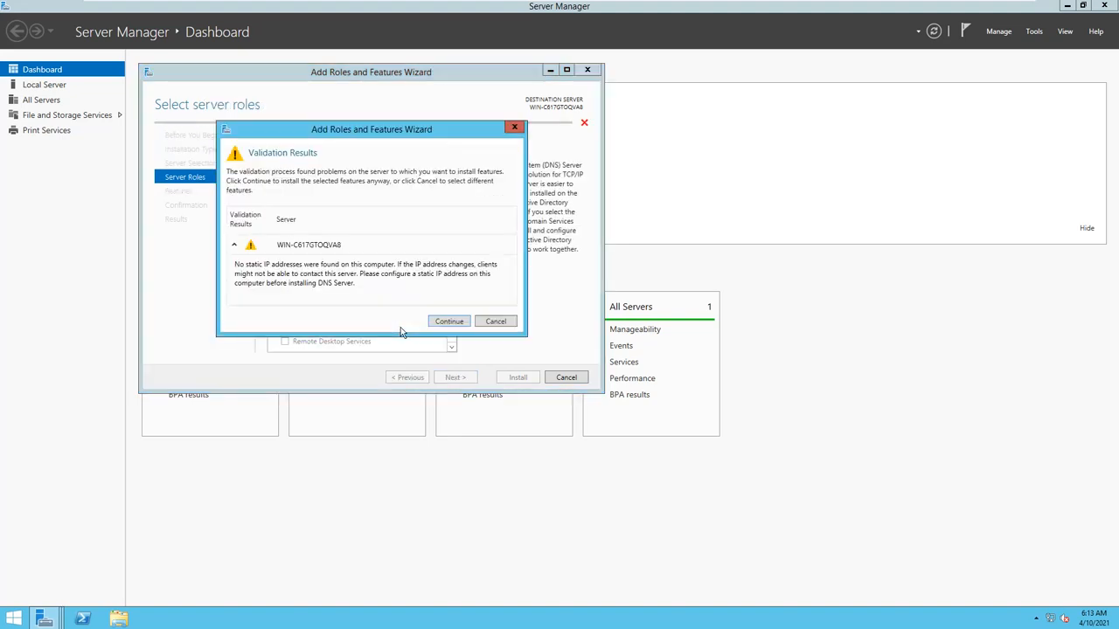
left_click(447, 322)
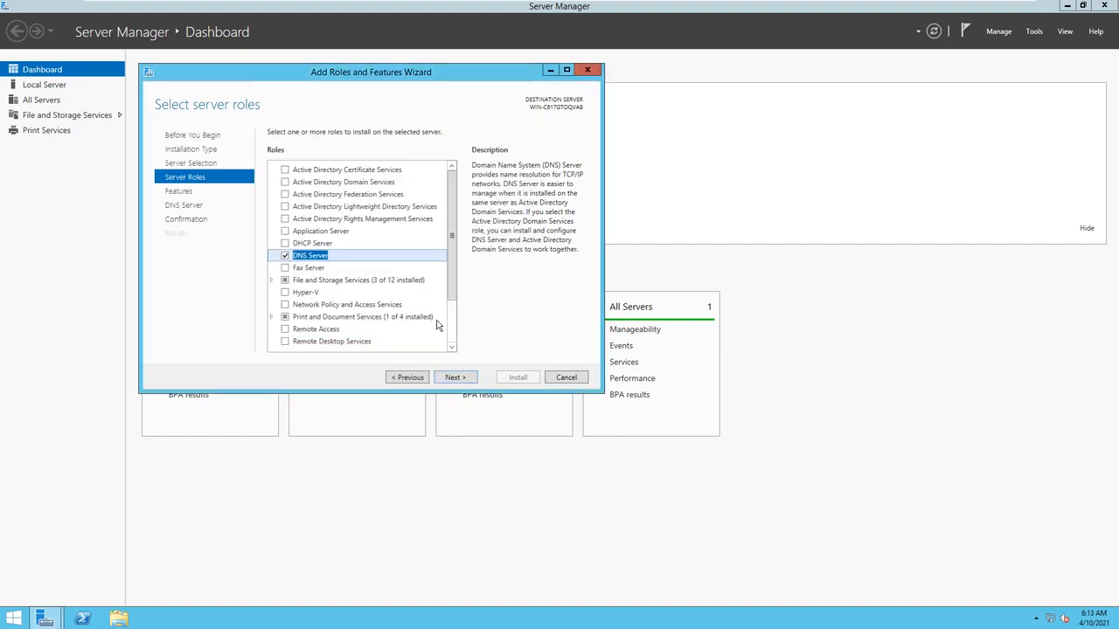
Step: Install the DNS Server role with the default features and close the wizard when the installation is done
left_click(455, 378)
left_click(454, 379)
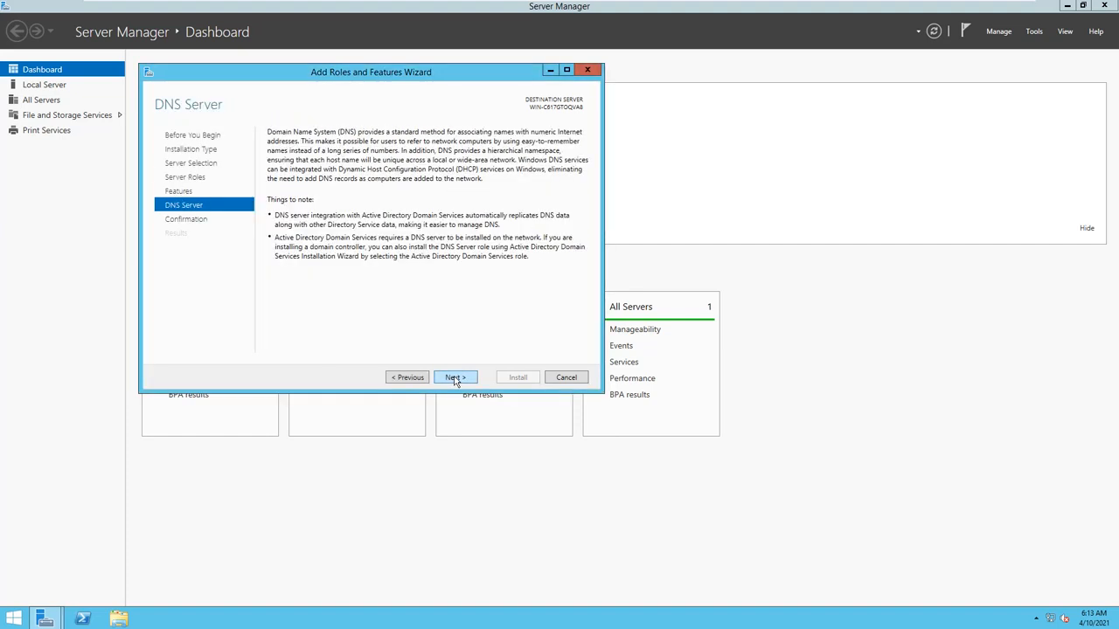
left_click(454, 379)
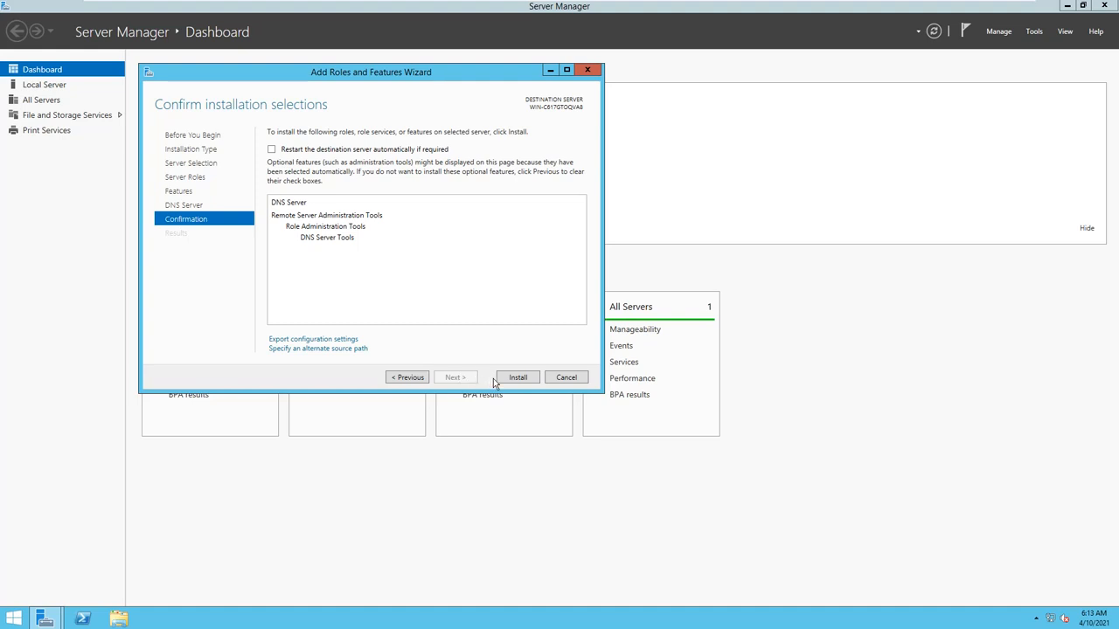
left_click(515, 378)
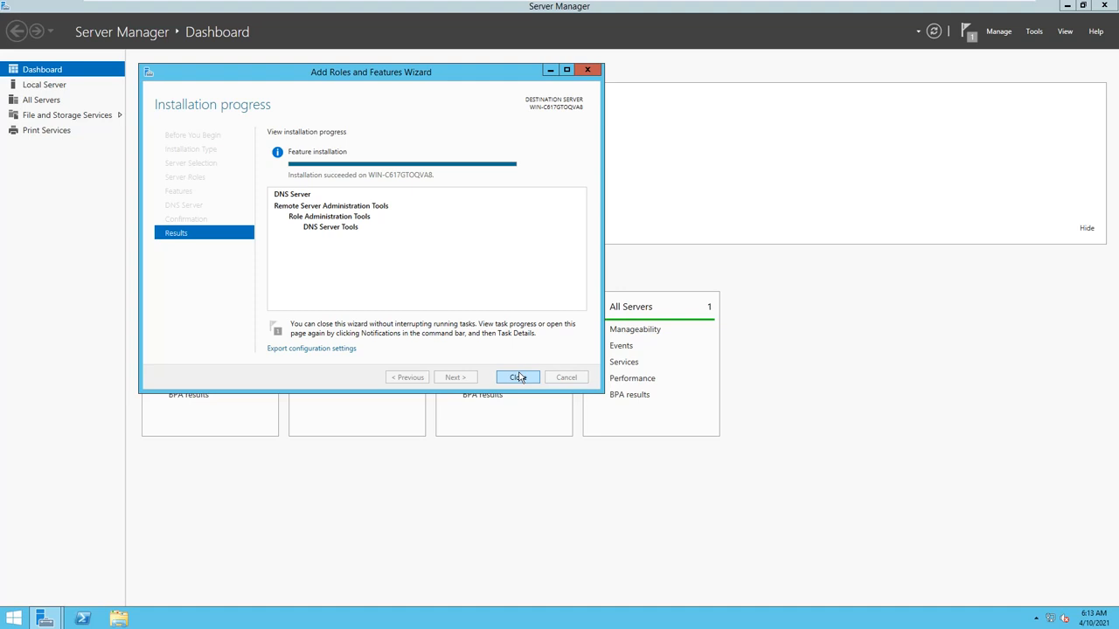
left_click(517, 377)
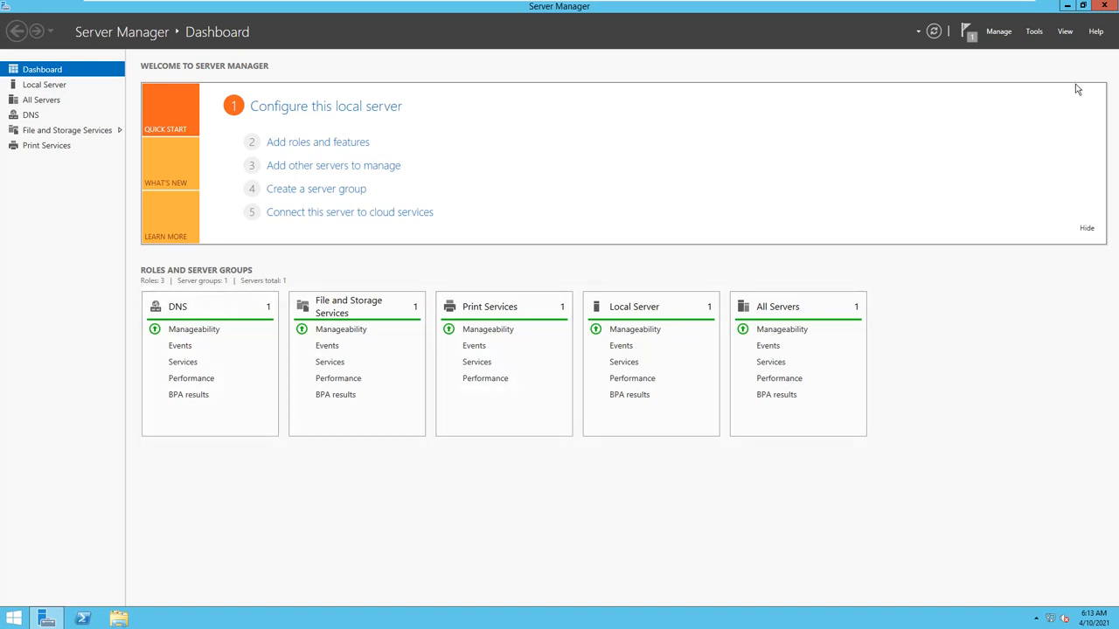
Step: Open DNS Manager in a maximized window and show the server's Forward Lookup Zones
left_click(1034, 32)
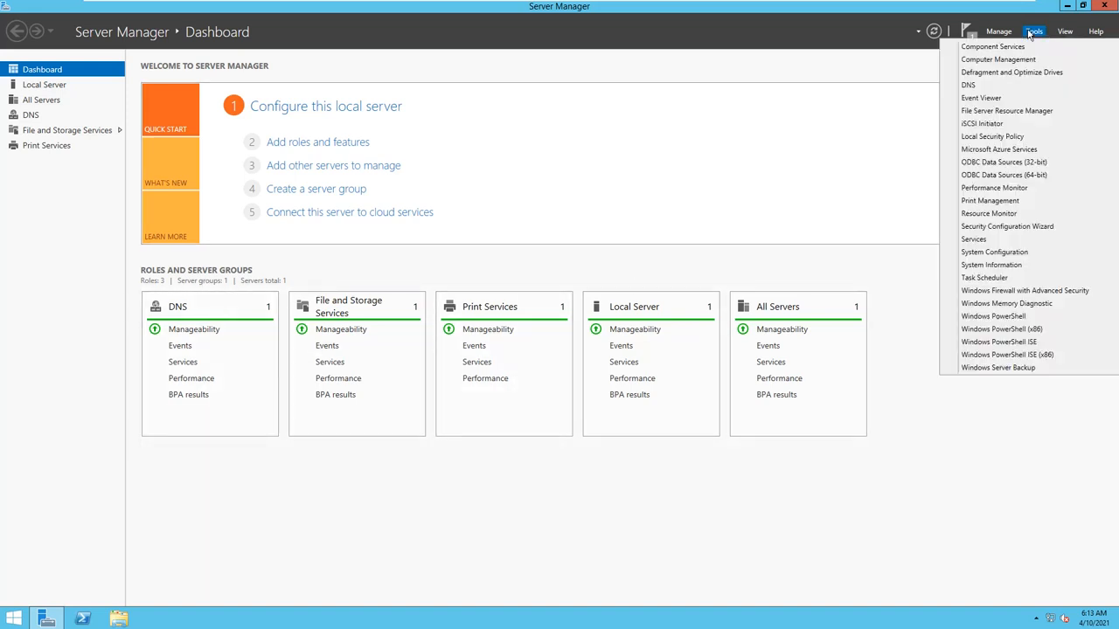
left_click(985, 86)
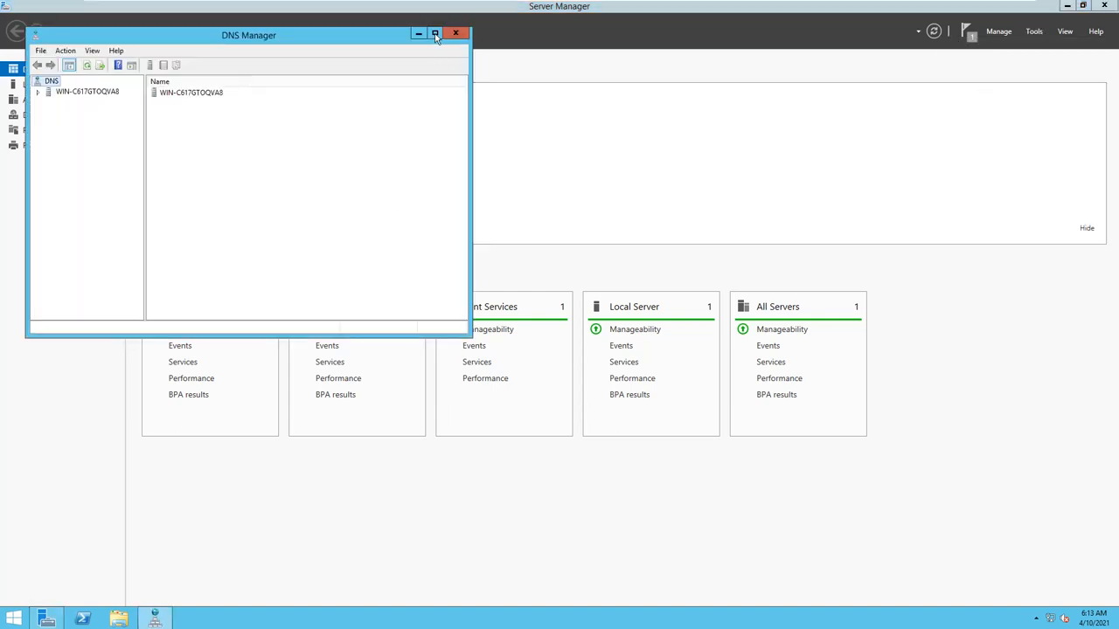
left_click(435, 34)
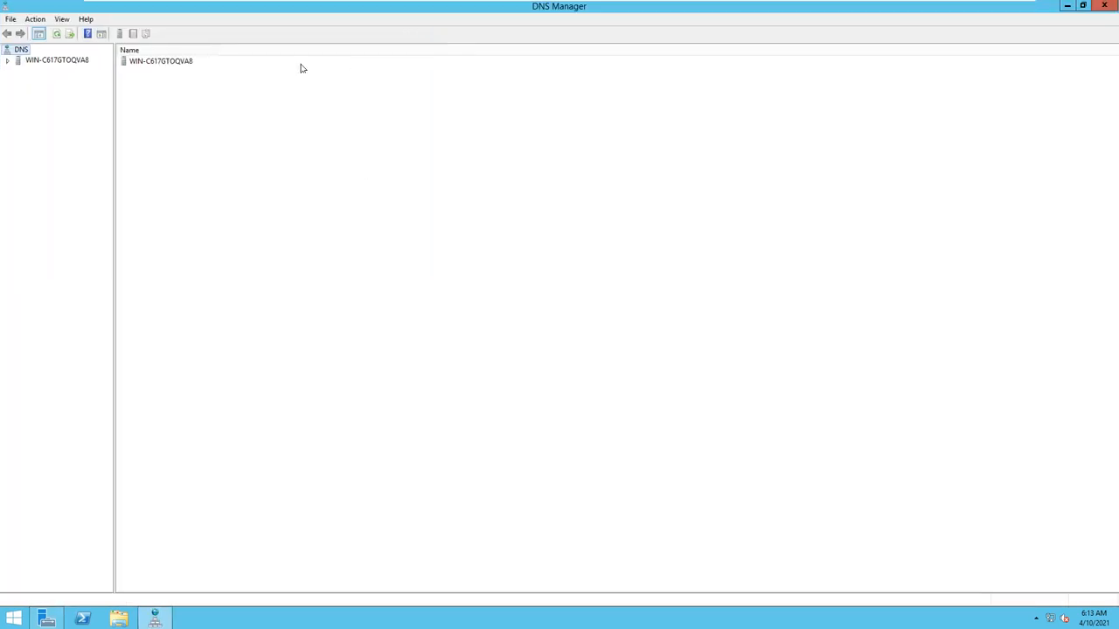
left_click(9, 61)
left_click(20, 84)
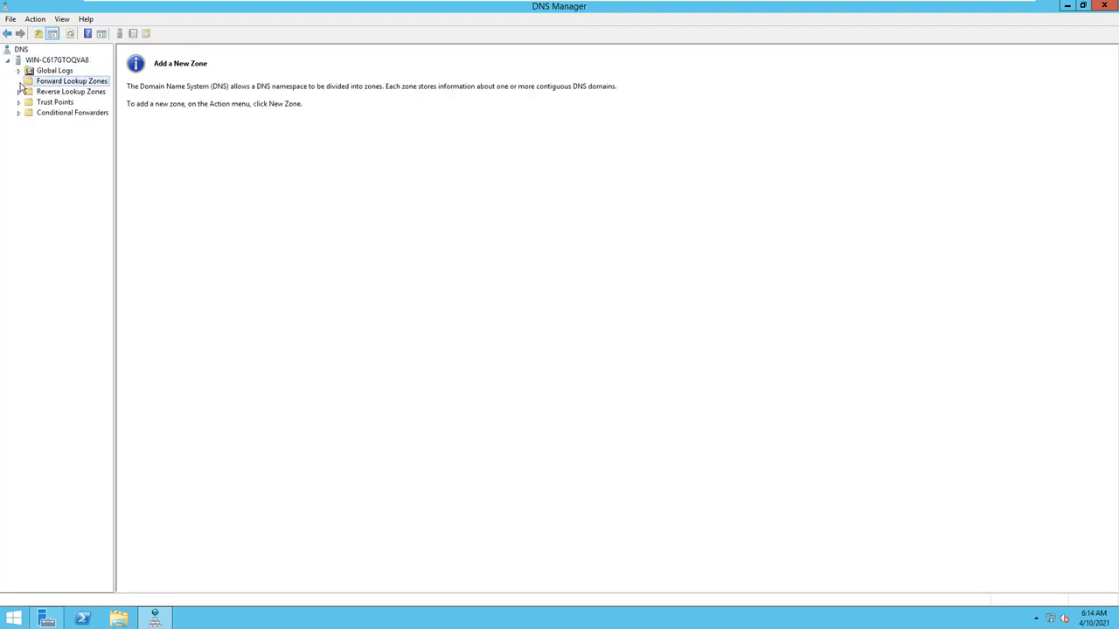
Step: Start a new zone under Forward Lookup Zones and choose Primary zone as its type
right_click(71, 82)
left_click(84, 85)
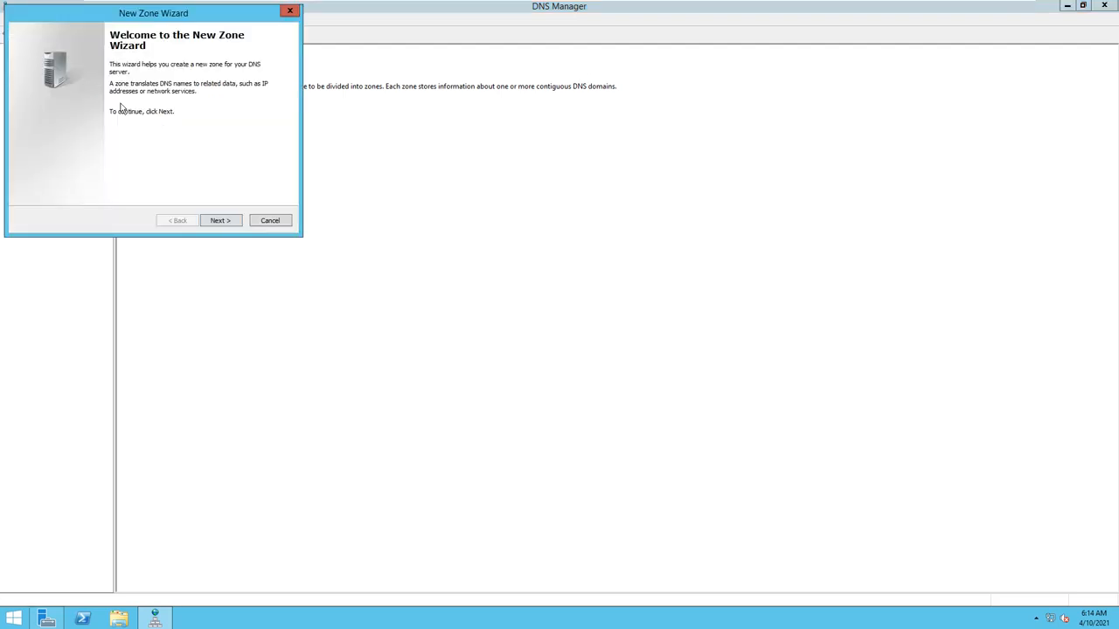
left_click(221, 221)
left_click(223, 224)
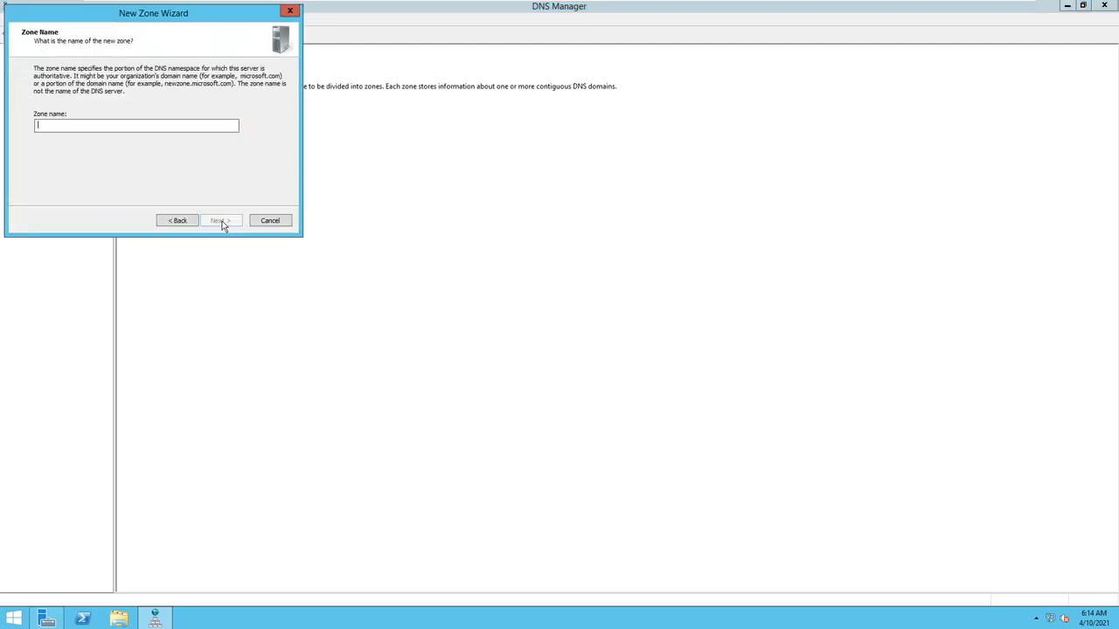
left_click(174, 225)
left_click(175, 223)
left_click(208, 222)
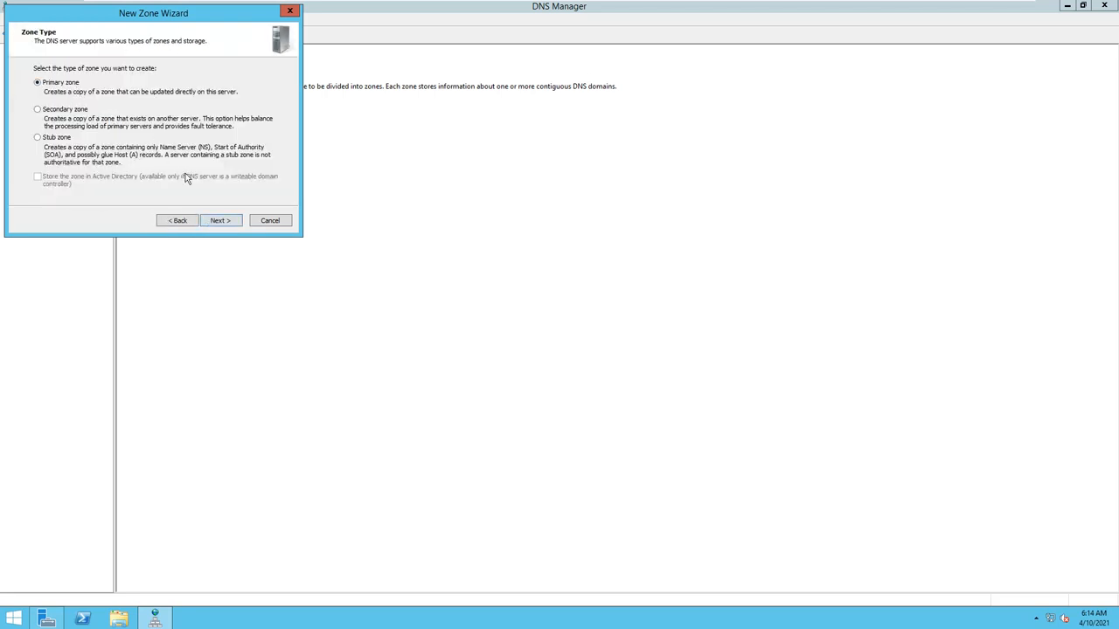
left_click(228, 220)
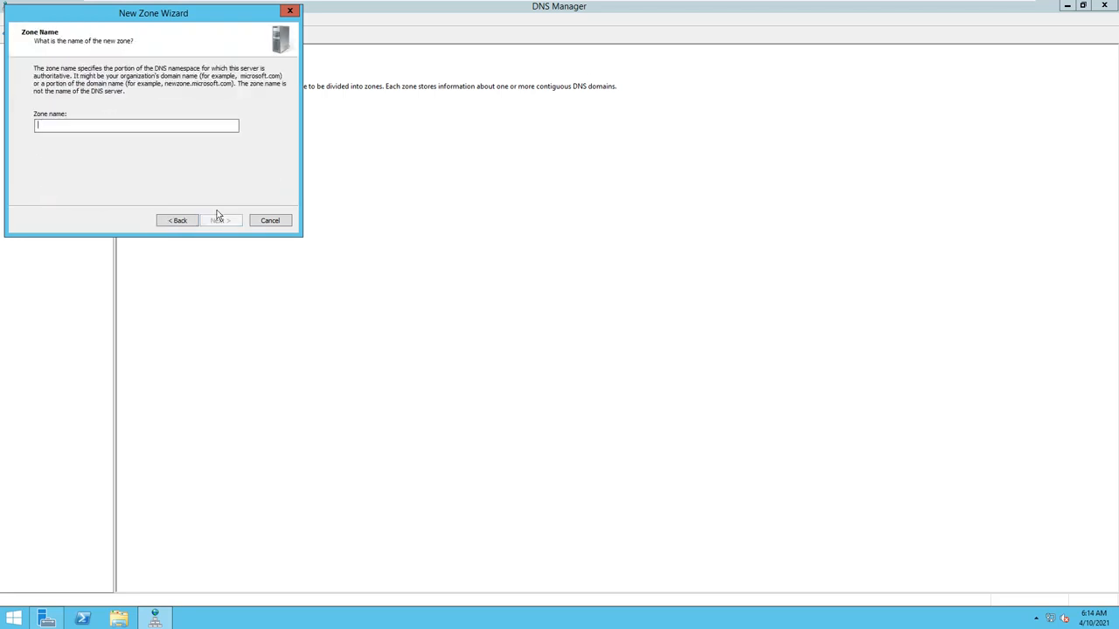
Step: Name the zone gpjamnagar.com, create the new file gpjamnagar.com.dns, disallow dynamic updates and finish the zone
type("gpjamnagar.com")
left_click(234, 224)
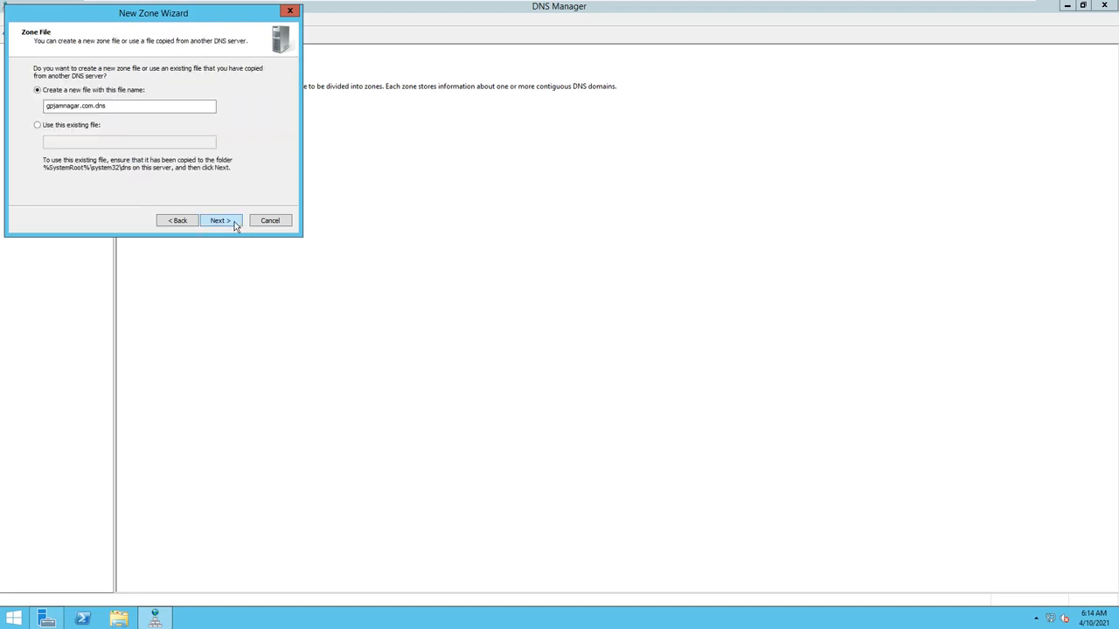
left_click(235, 224)
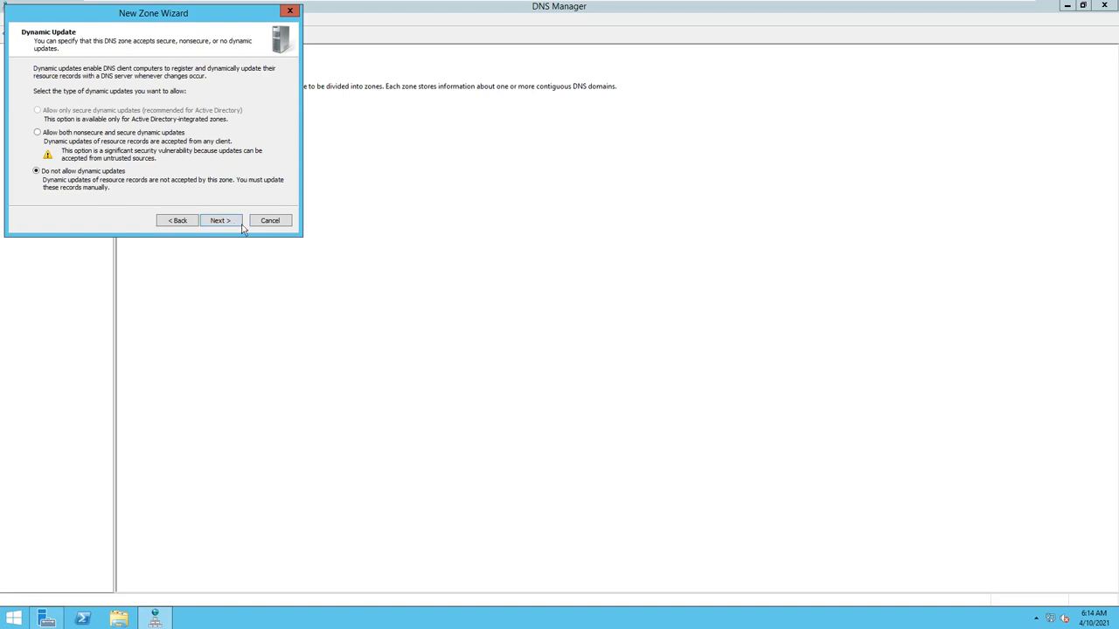
left_click(232, 224)
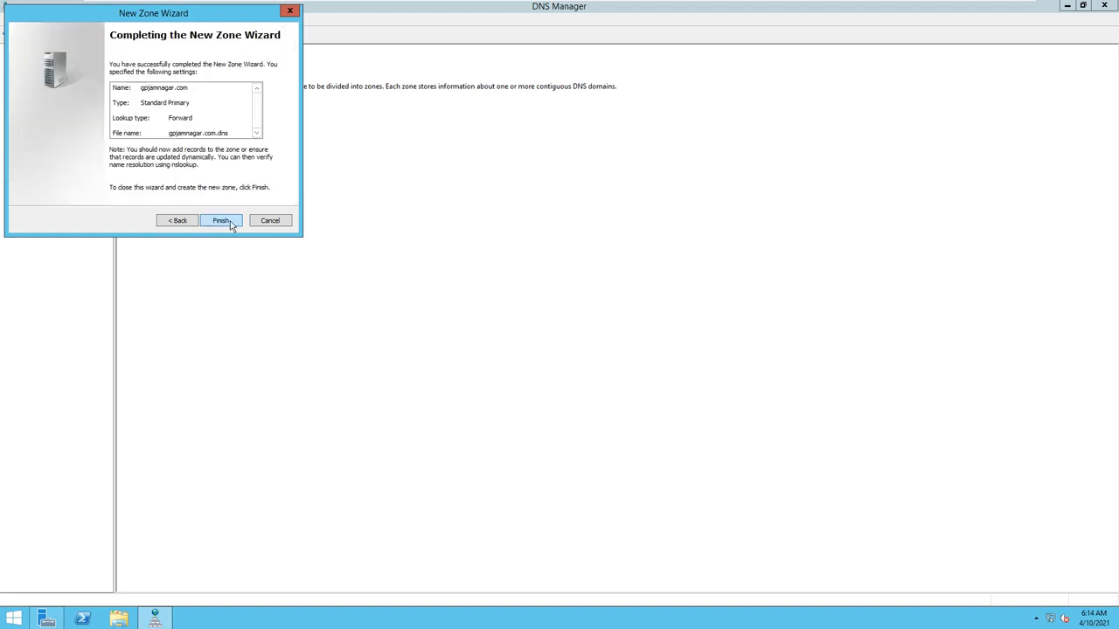
left_click(222, 221)
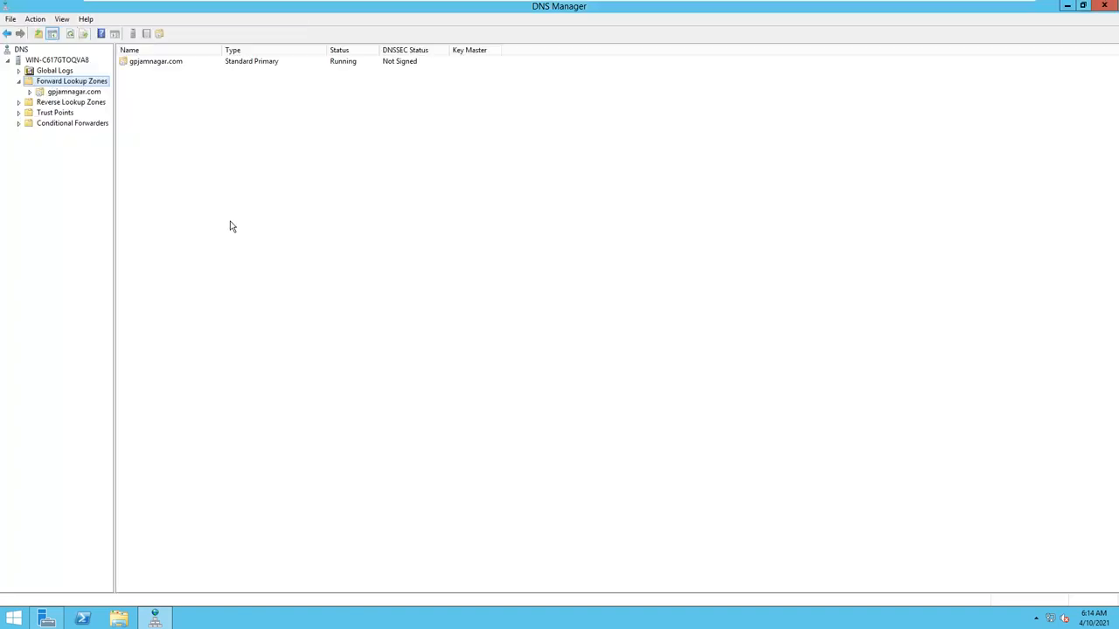
Step: Start a new host (A or AAAA) record in the gpjamnagar.com zone and name it comp
left_click(58, 93)
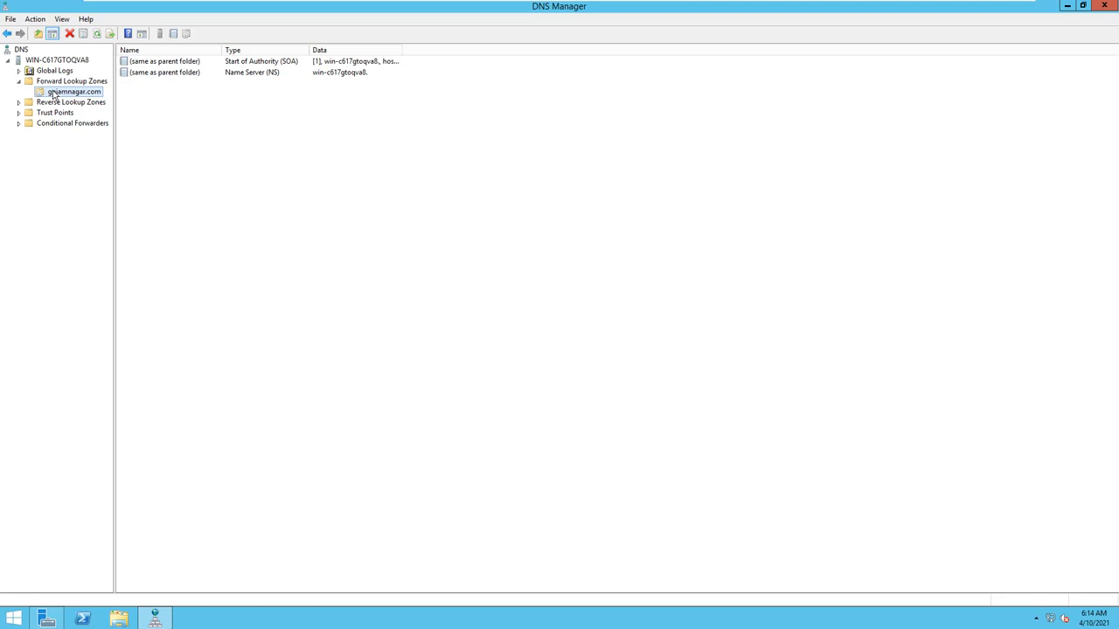
right_click(53, 93)
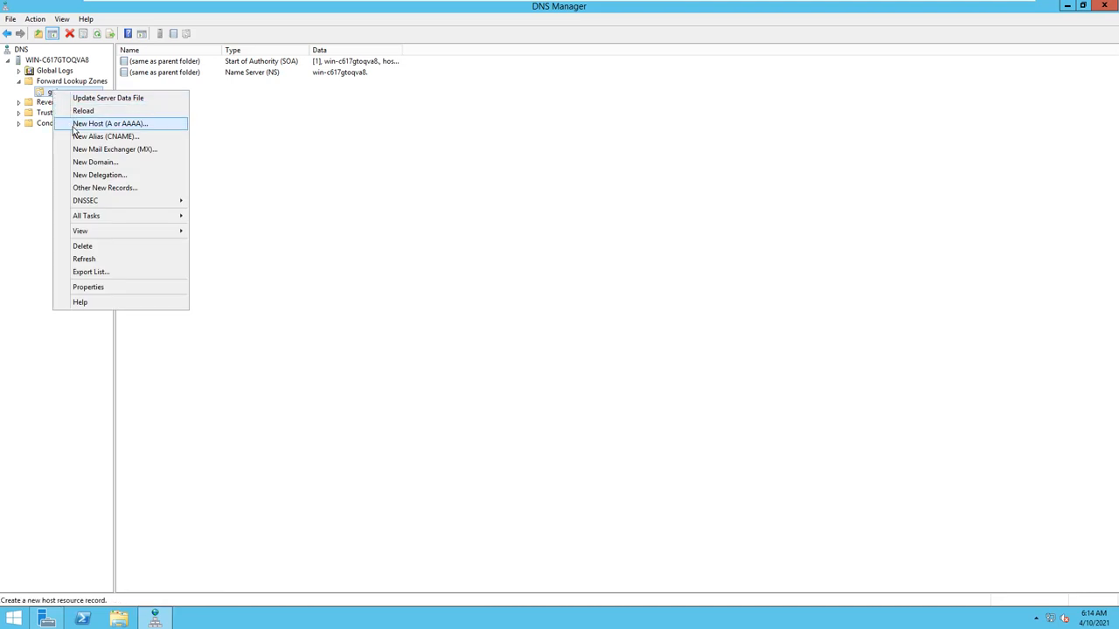
left_click(74, 127)
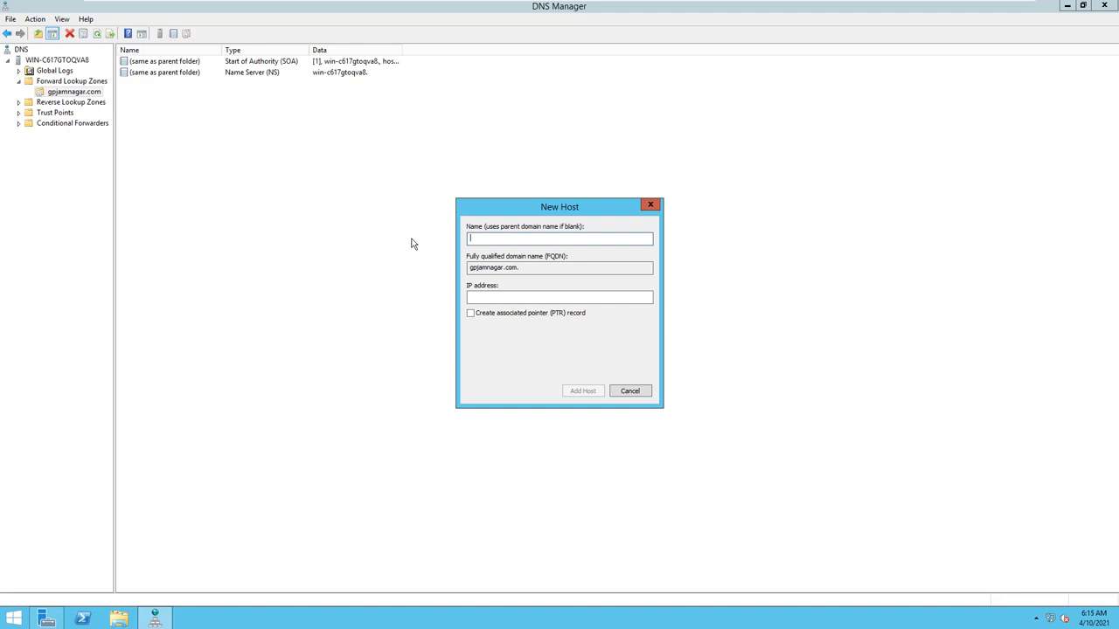
type("comp")
left_click_drag(539, 267, 452, 276)
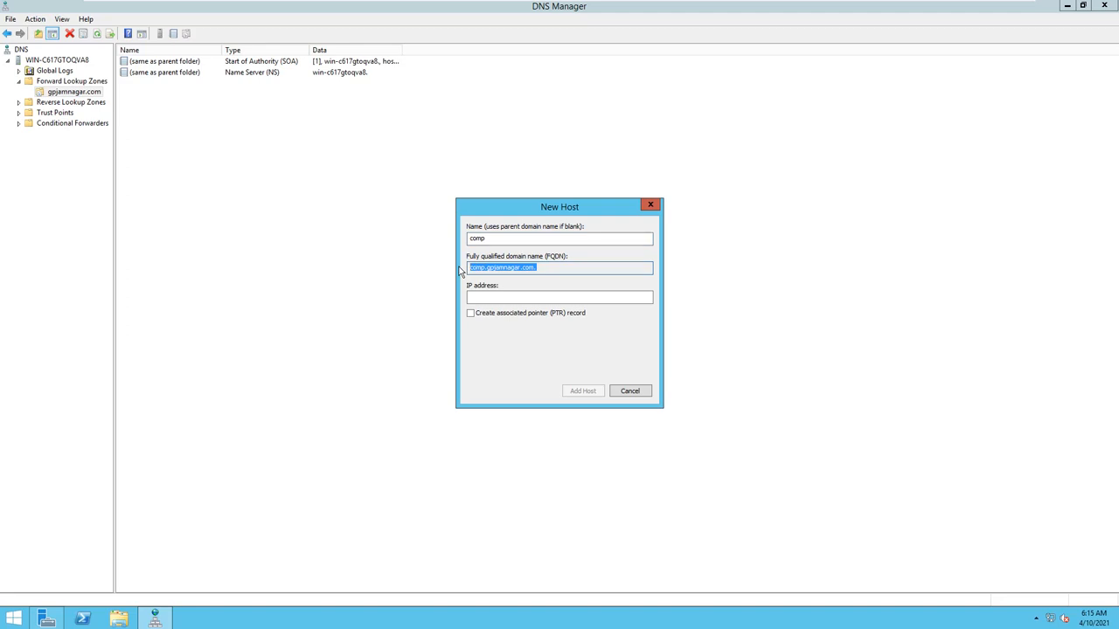
left_click(490, 299)
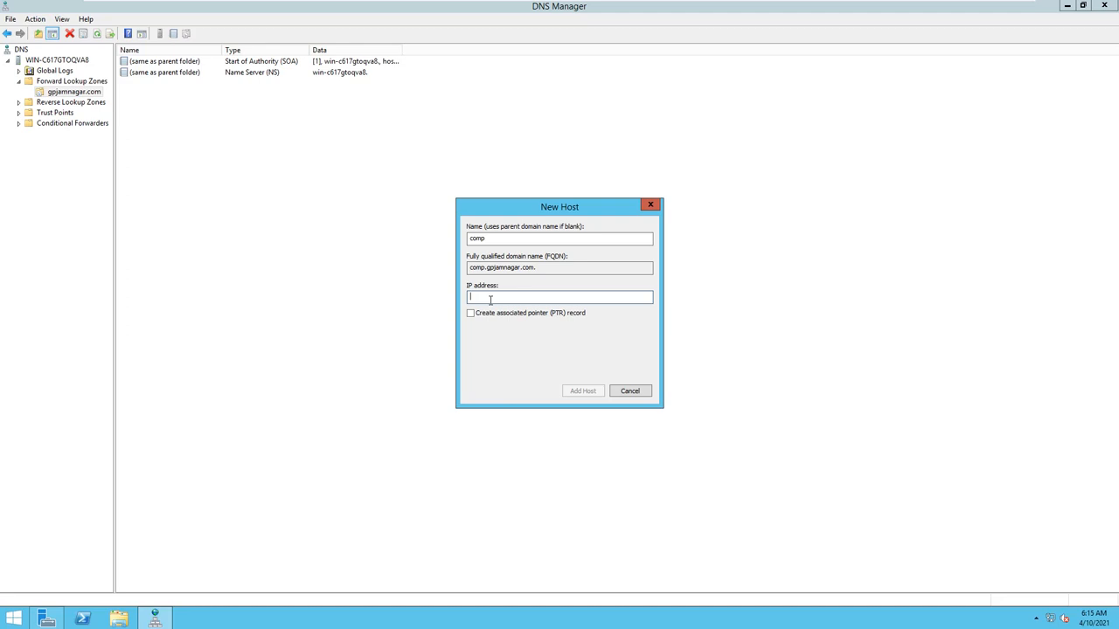
left_click(491, 299)
type("192.168")
key("BackSpace")
key("BackSpace")
key("BackSpace")
key("BackSpace")
key("BackSpace")
key("BackSpace")
key("BackSpace")
Step: Look up the server's IPv4 address by running ipconfig in a Command Prompt, and close the prompt
key("super+r")
type("cmd")
key("Return")
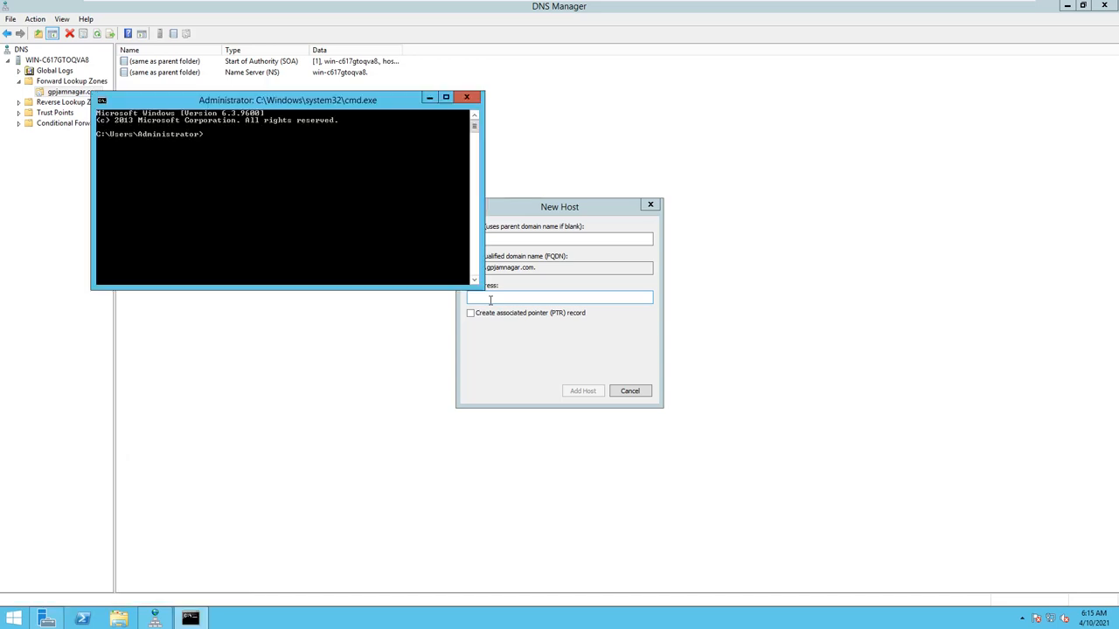
type("ipconfig")
key("Return")
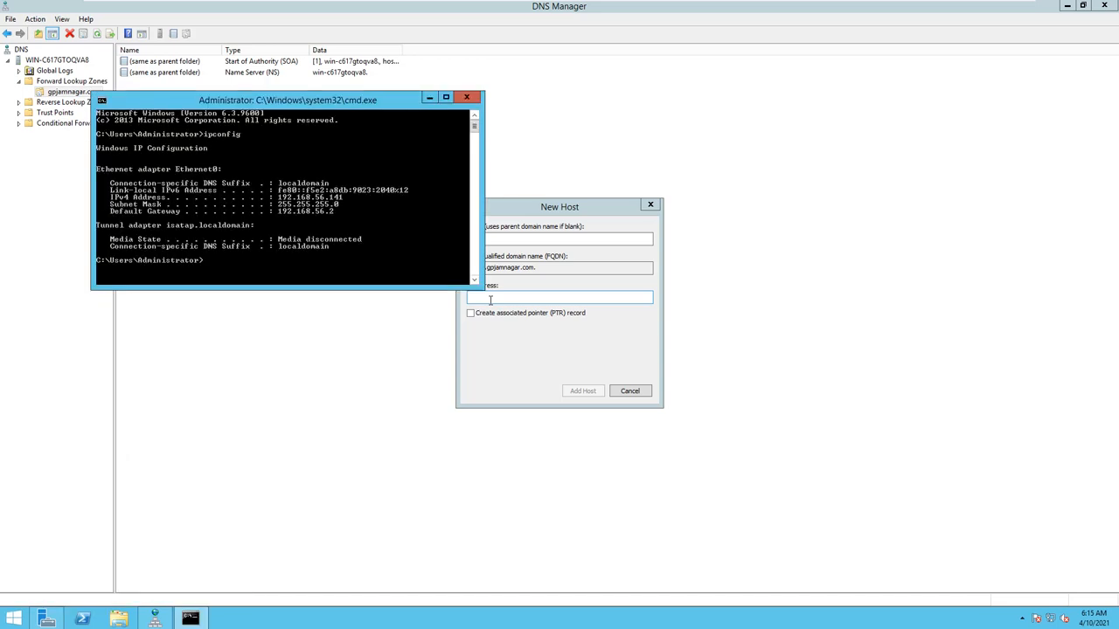
left_click(468, 98)
Step: Set the comp host's IP address to 192.168.56.141 and add the host record
left_click(473, 297)
type("1")
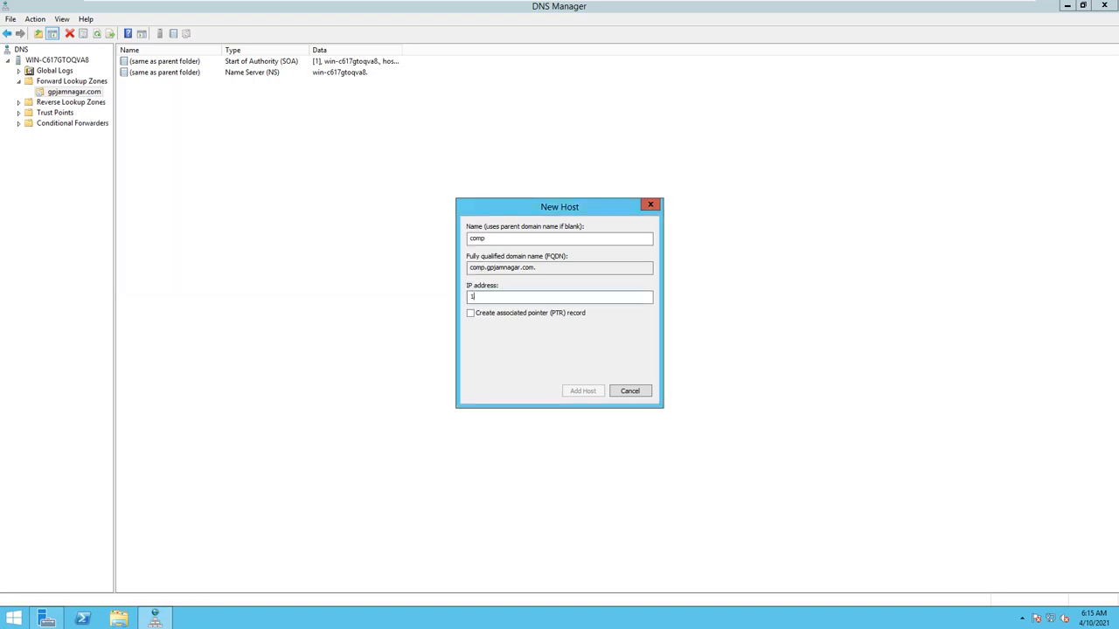
type("92.168.56.141")
left_click(573, 393)
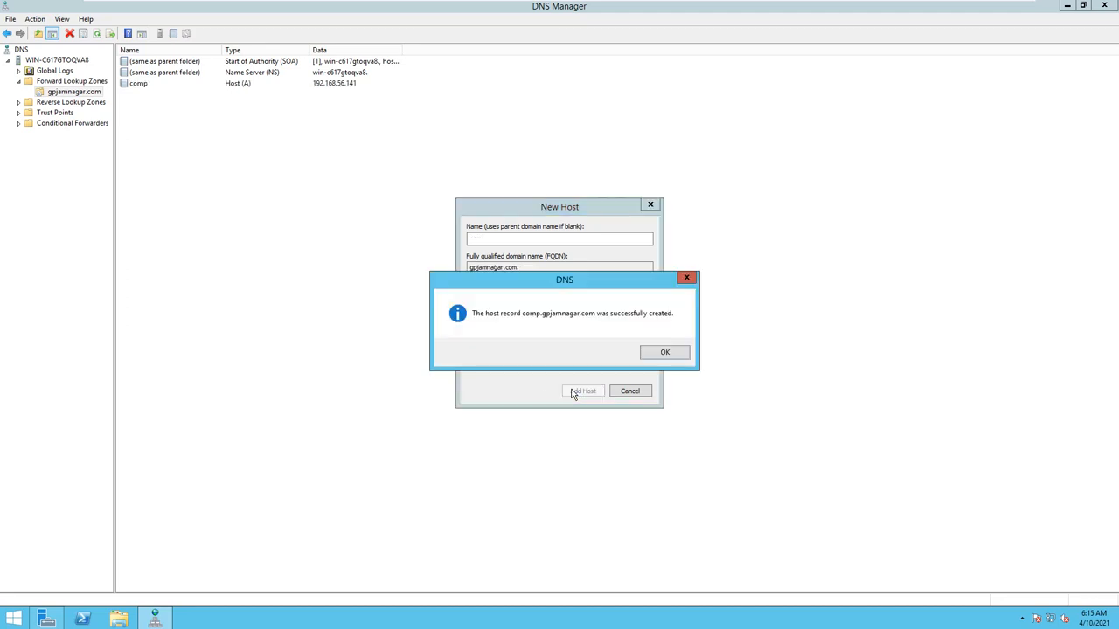
Step: Dismiss the comp record confirmation and name the next new host in the gpjamnagar.com zone mech
left_click(665, 352)
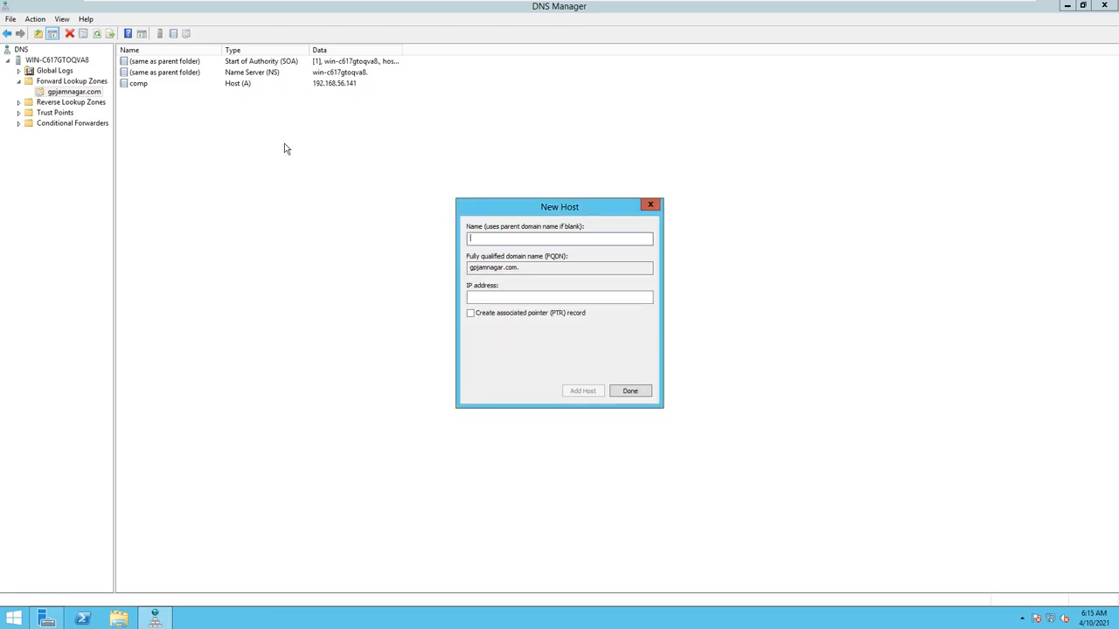
left_click(492, 240)
type("mech")
Step: Set the mech host's IP address to 192.168.56.141, add the record without a PTR record, and close DNS Manager
left_click(499, 300)
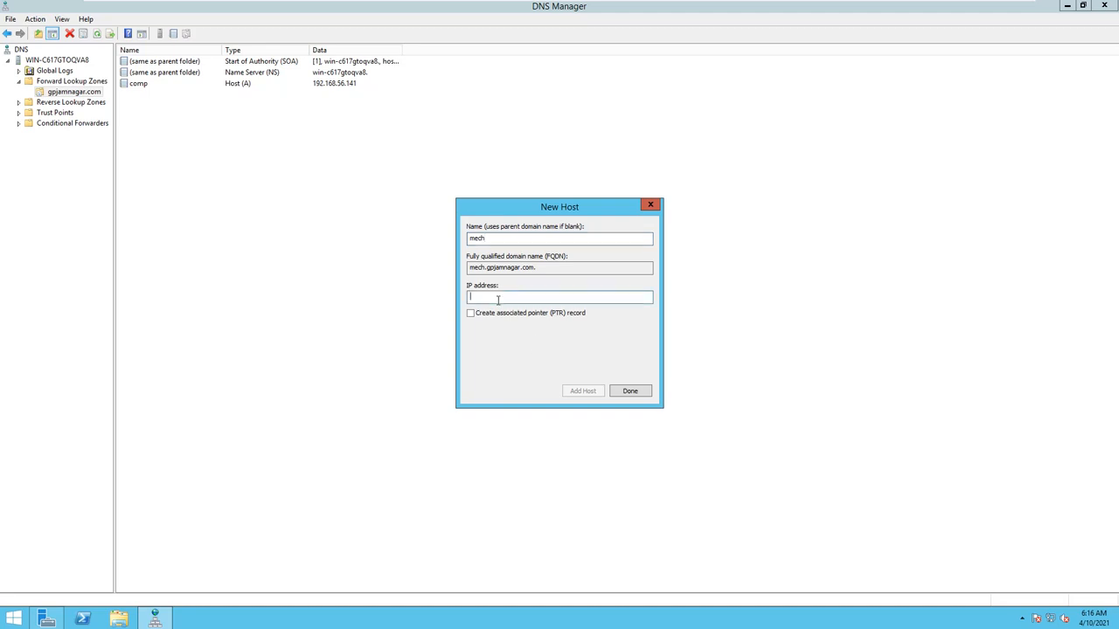
type("192.168.56.414")
key("BackSpace")
key("BackSpace")
key("BackSpace")
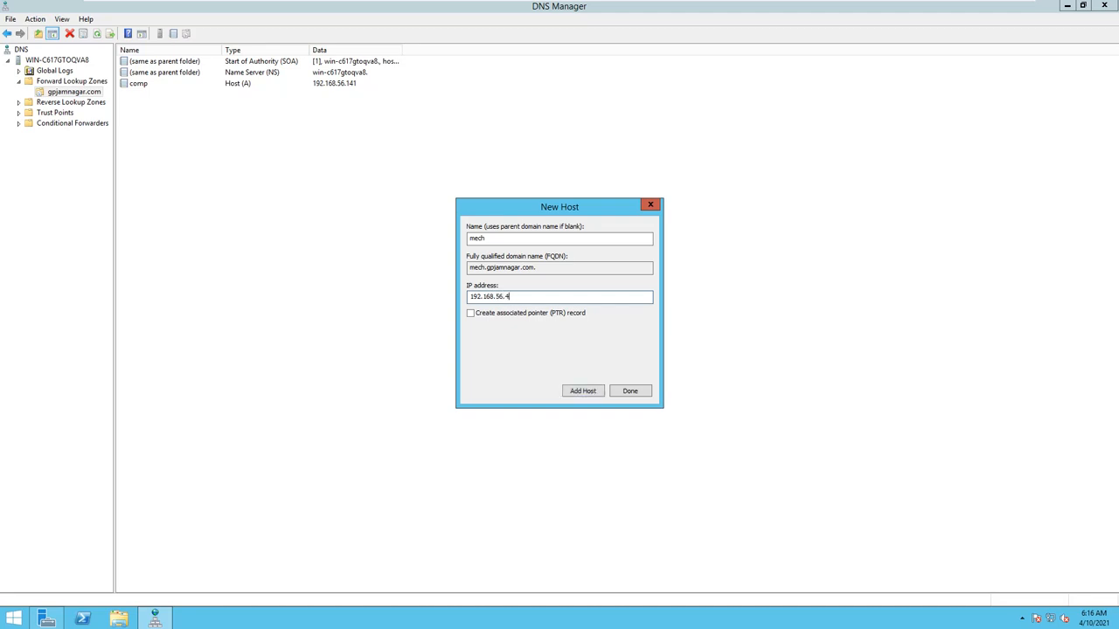
type("141")
left_click(583, 391)
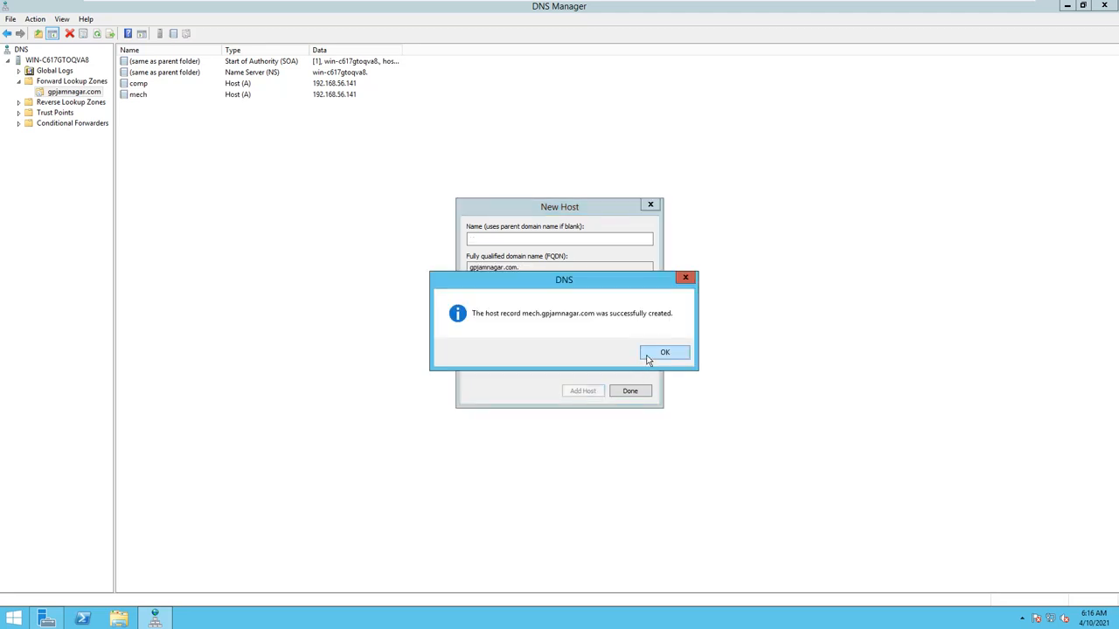
left_click(649, 357)
left_click(629, 391)
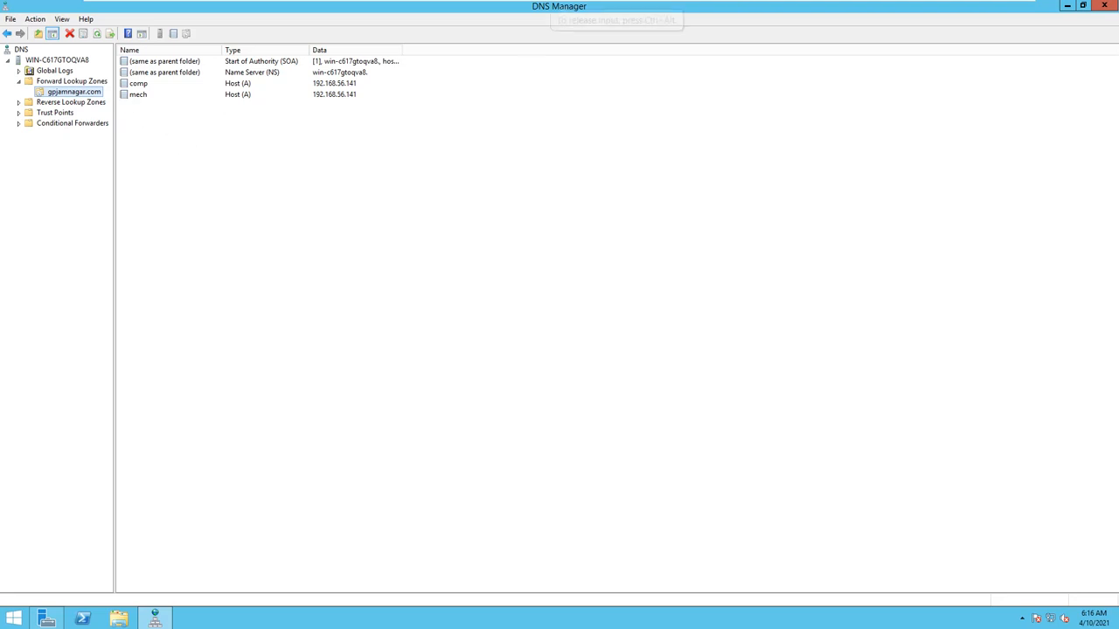
left_click(1103, 6)
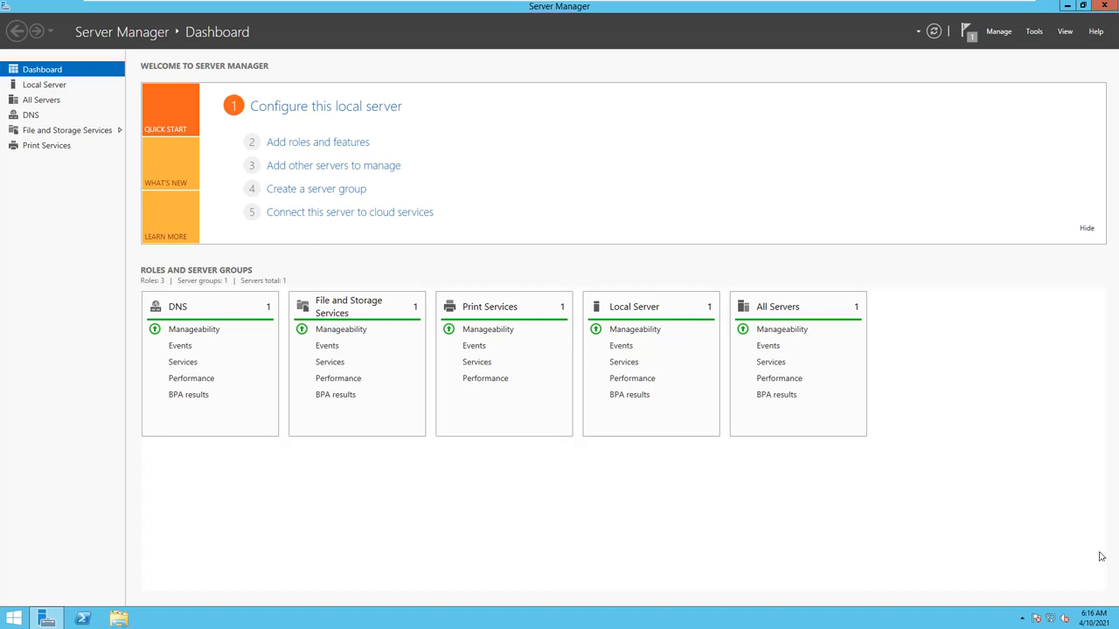
Step: Open the Internet Protocol Version 4 (TCP/IPv4) properties of the Ethernet0 connection from the Network and Sharing Center
right_click(1051, 616)
left_click(1031, 598)
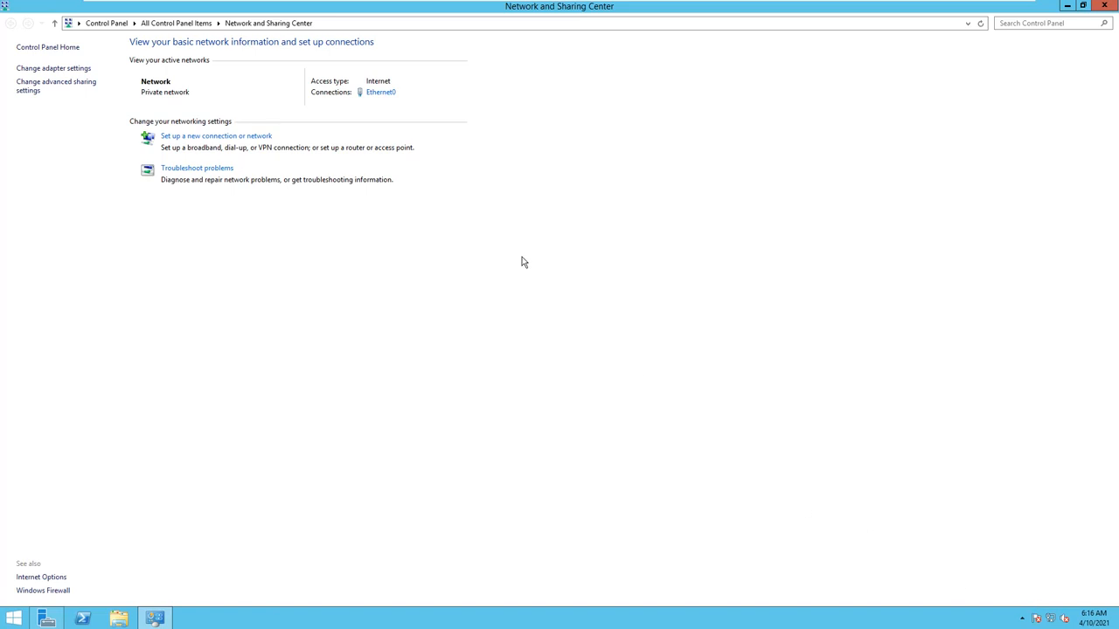
left_click(381, 93)
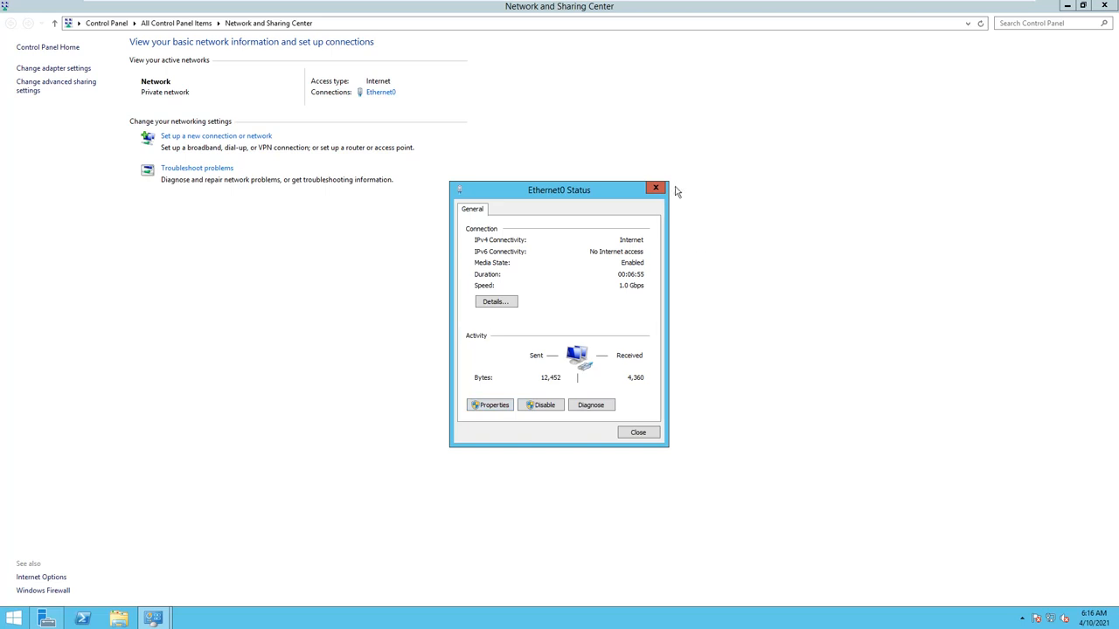
left_click(500, 407)
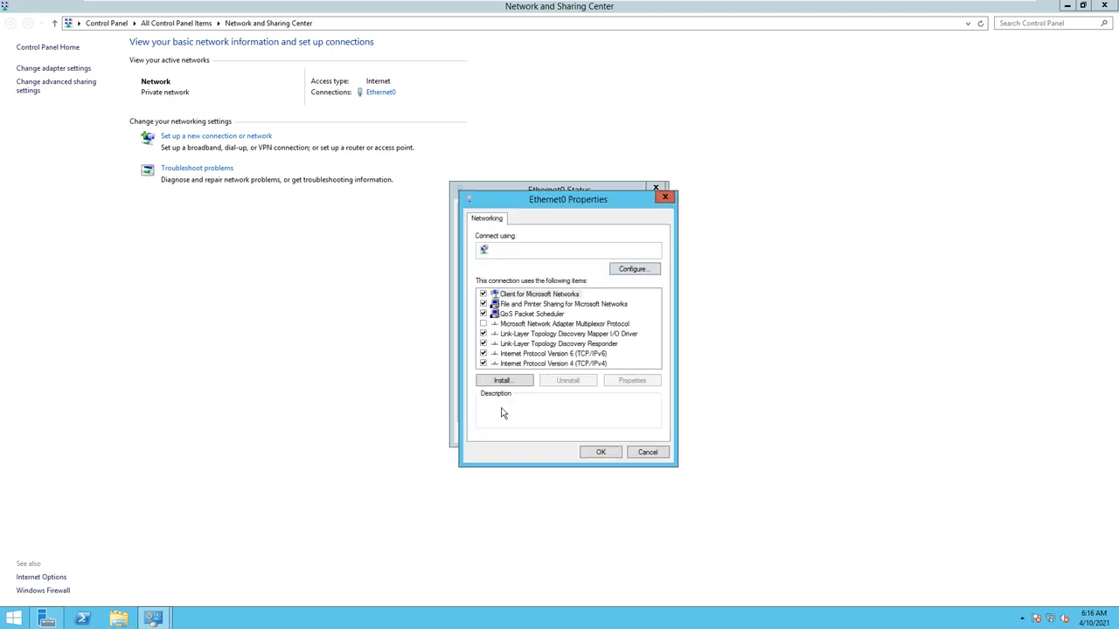
left_click(552, 364)
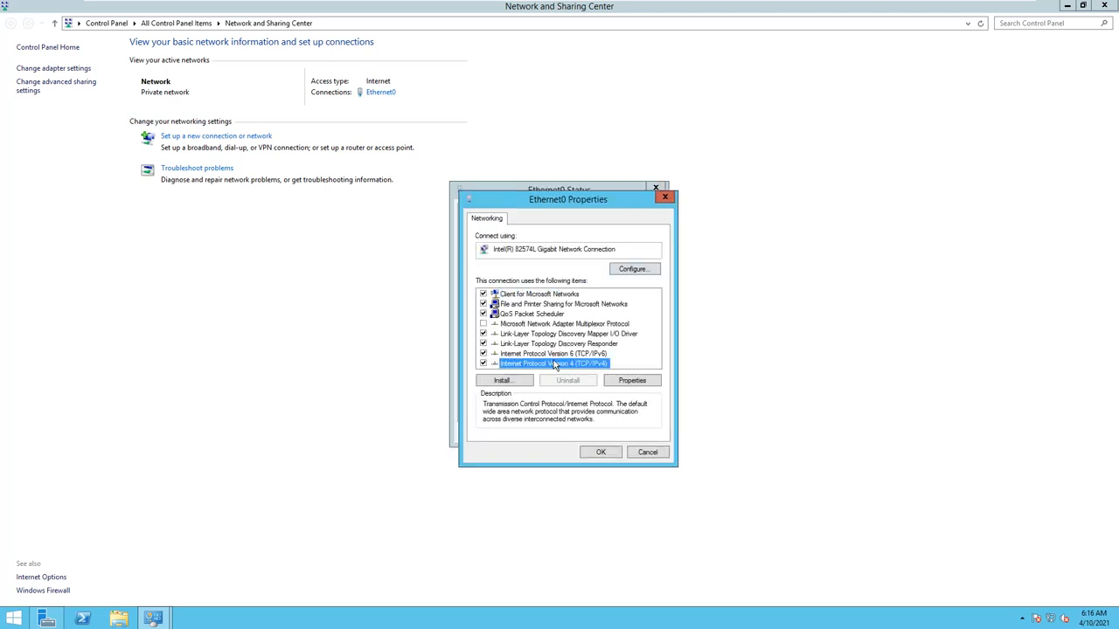
left_click(626, 381)
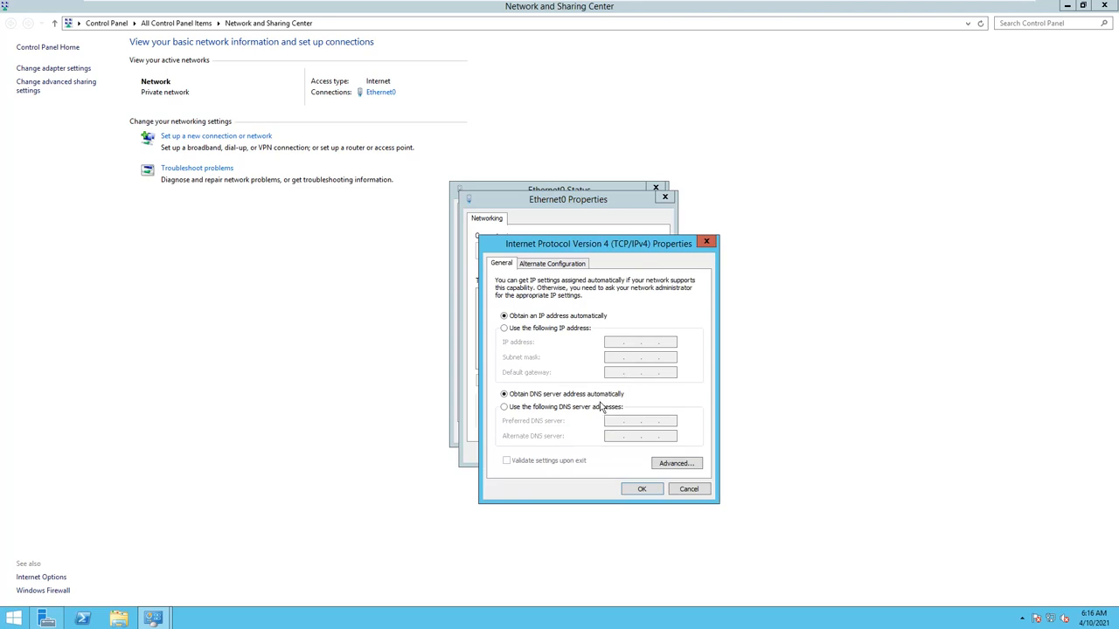
Step: Set the preferred DNS server of Ethernet0 to 192.168.56.141, apply it and close the network windows
left_click(601, 410)
type("192 . 168 . ")
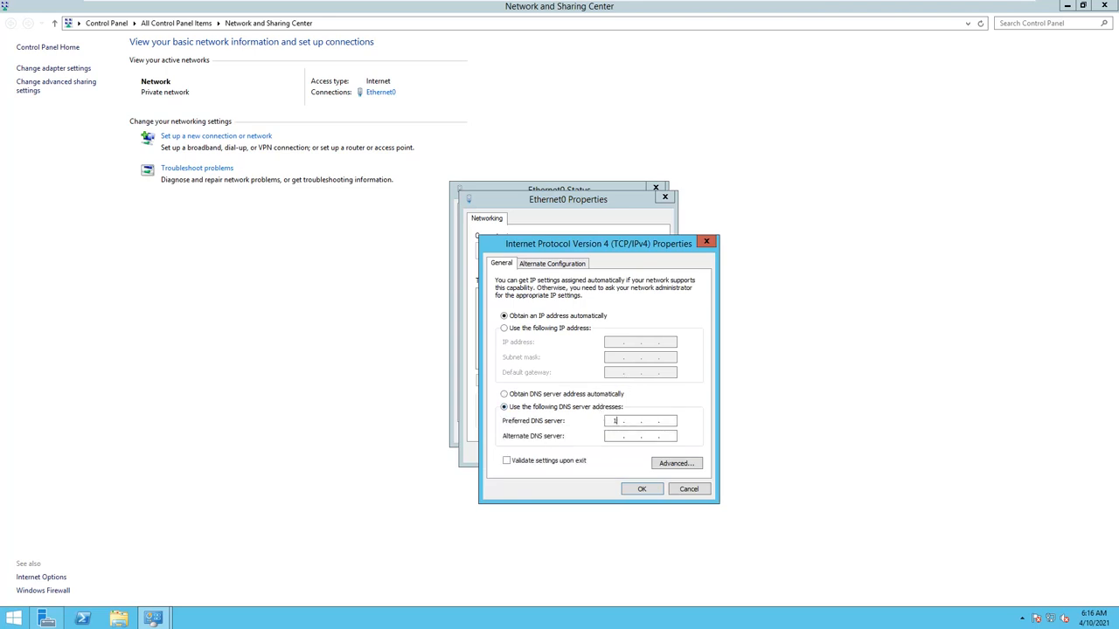
type("56 . 141")
left_click(642, 490)
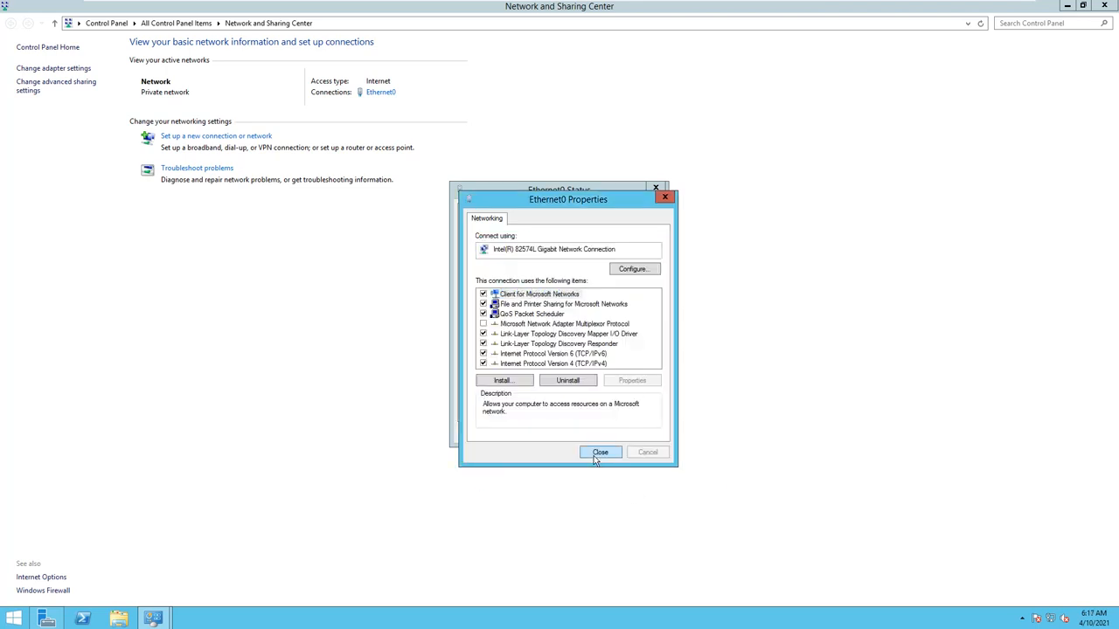
left_click(617, 453)
left_click(639, 430)
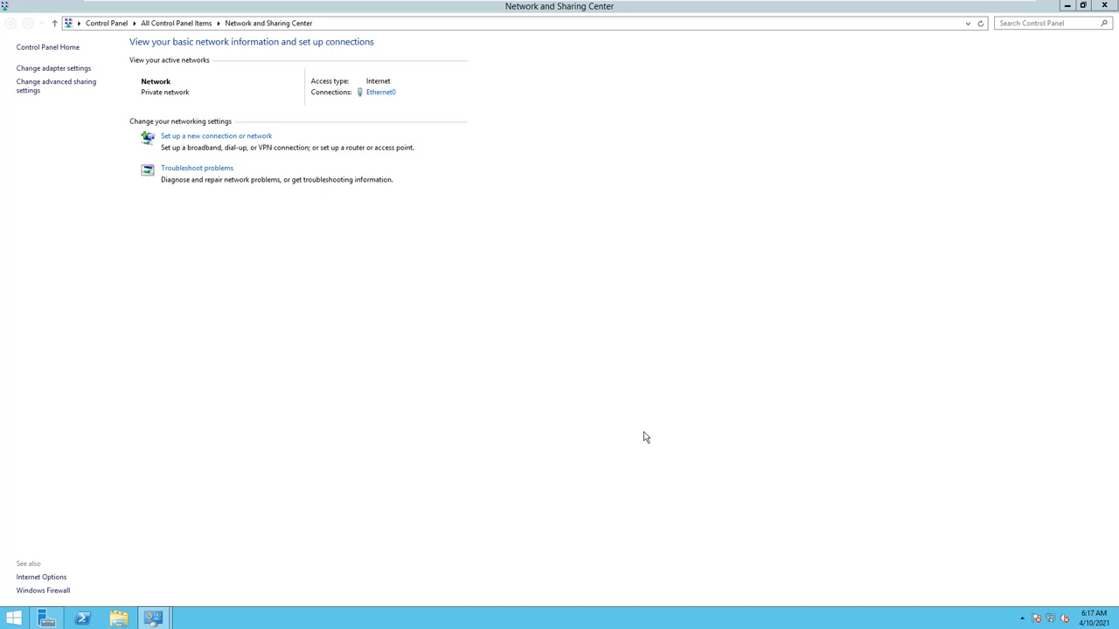
left_click(1105, 5)
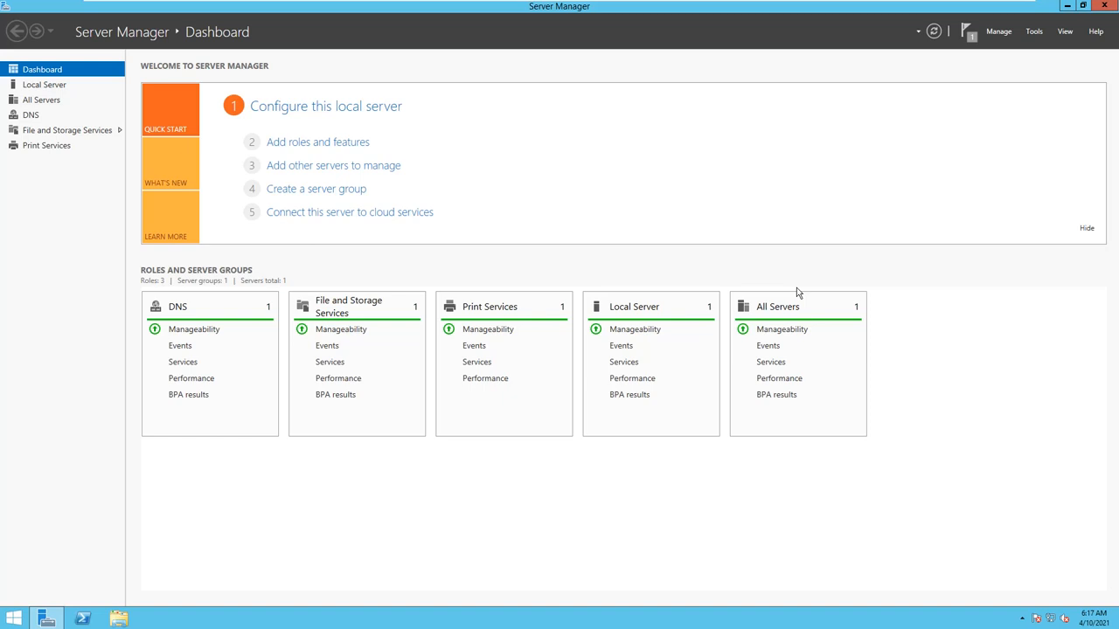
left_click(1032, 32)
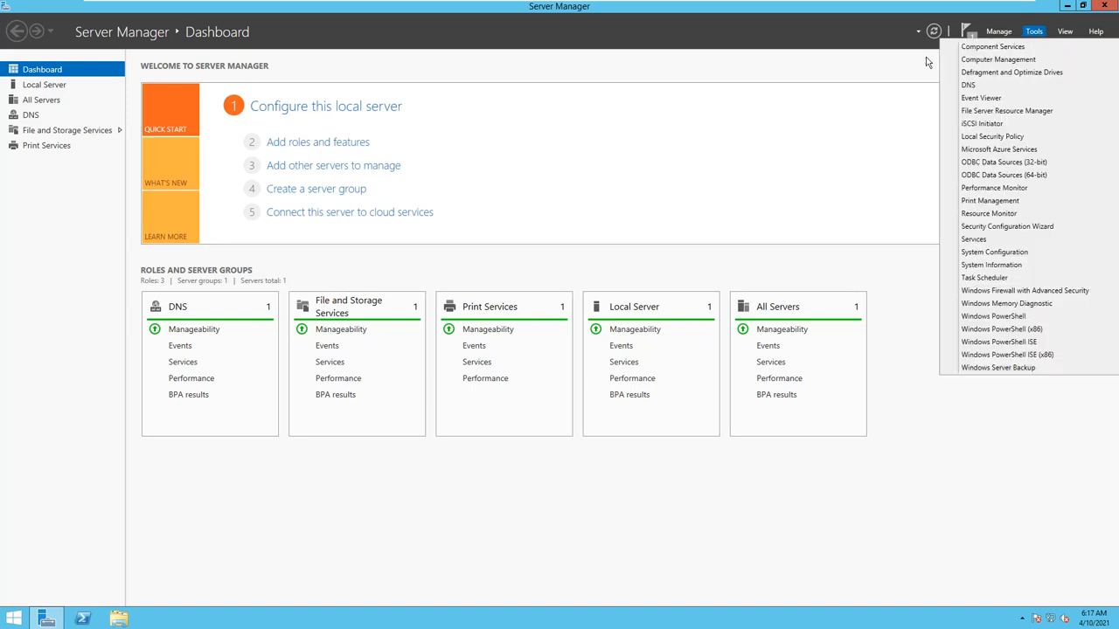
left_click(905, 88)
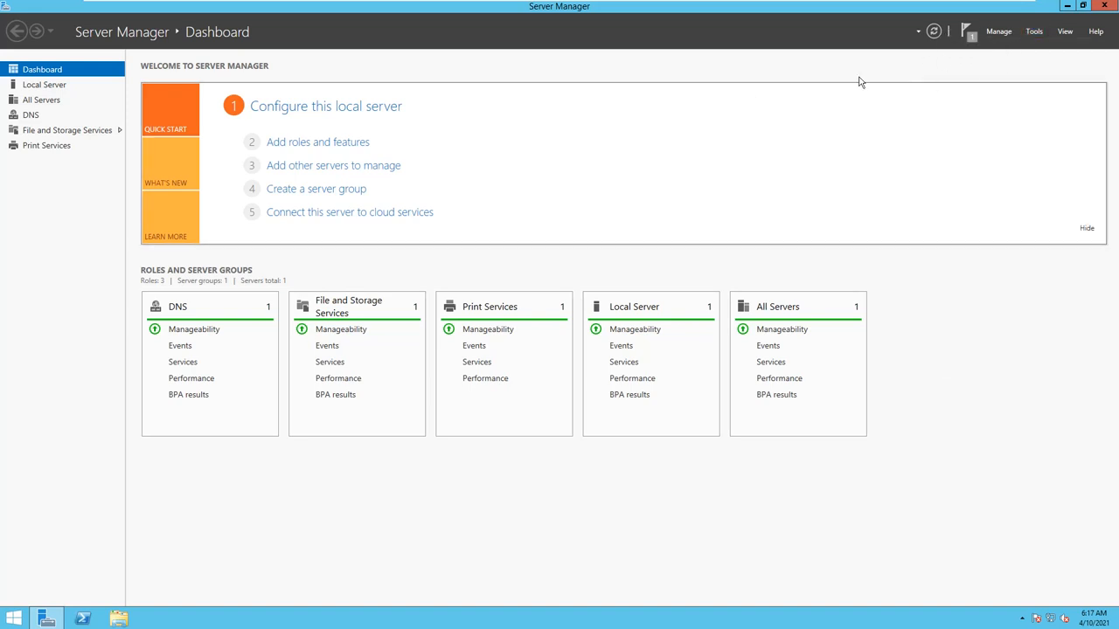
left_click(332, 143)
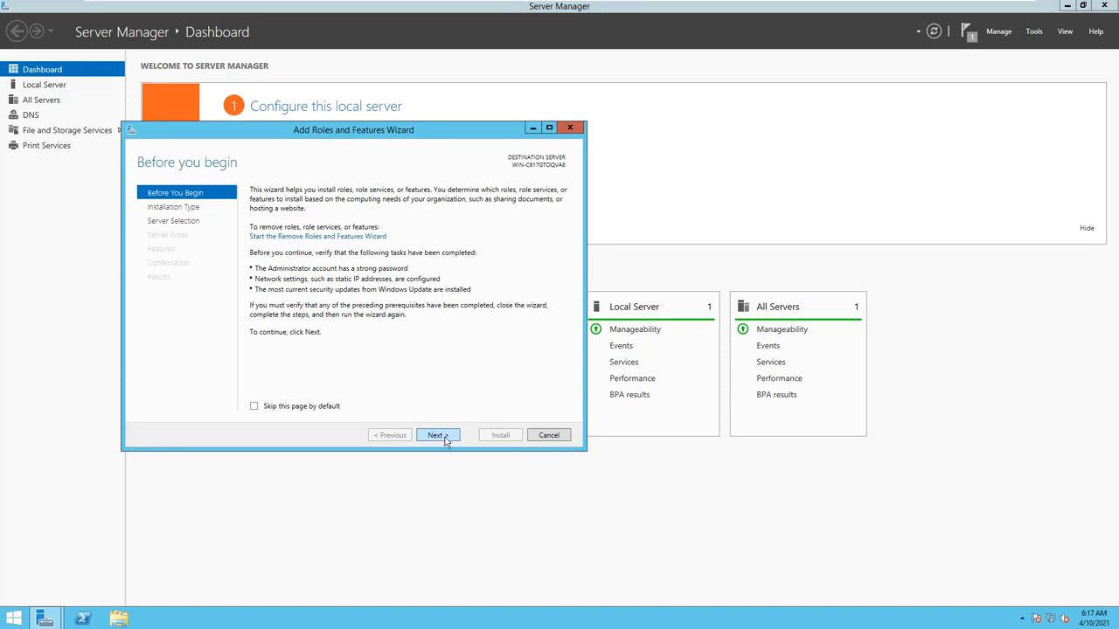
left_click(569, 128)
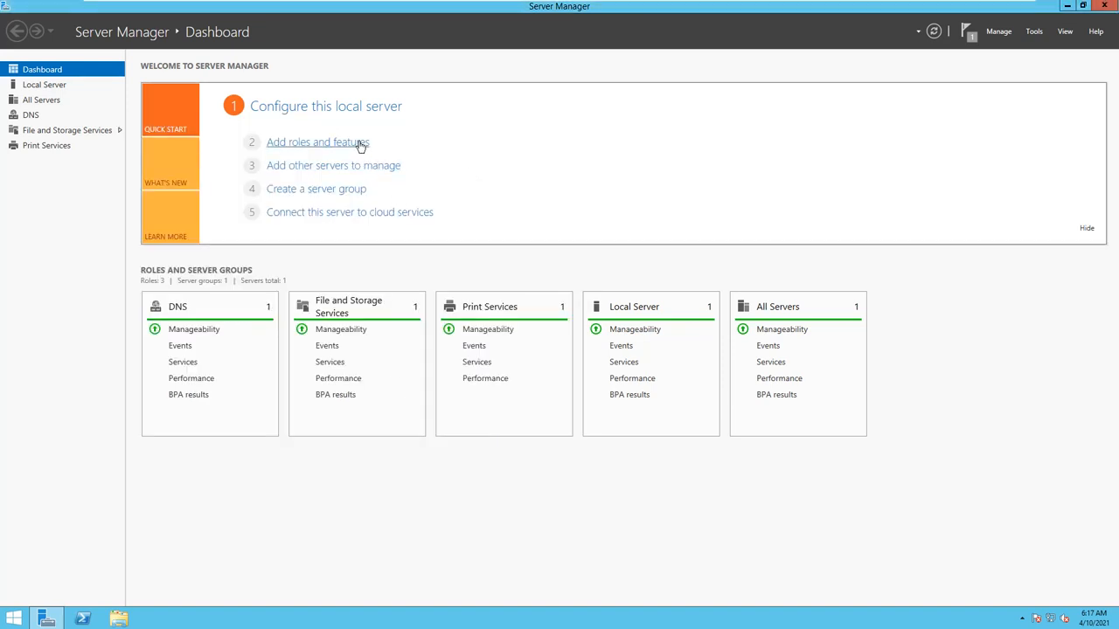
Step: Start adding roles and features with a role-based or feature-based installation on the local server from the server pool
left_click(359, 143)
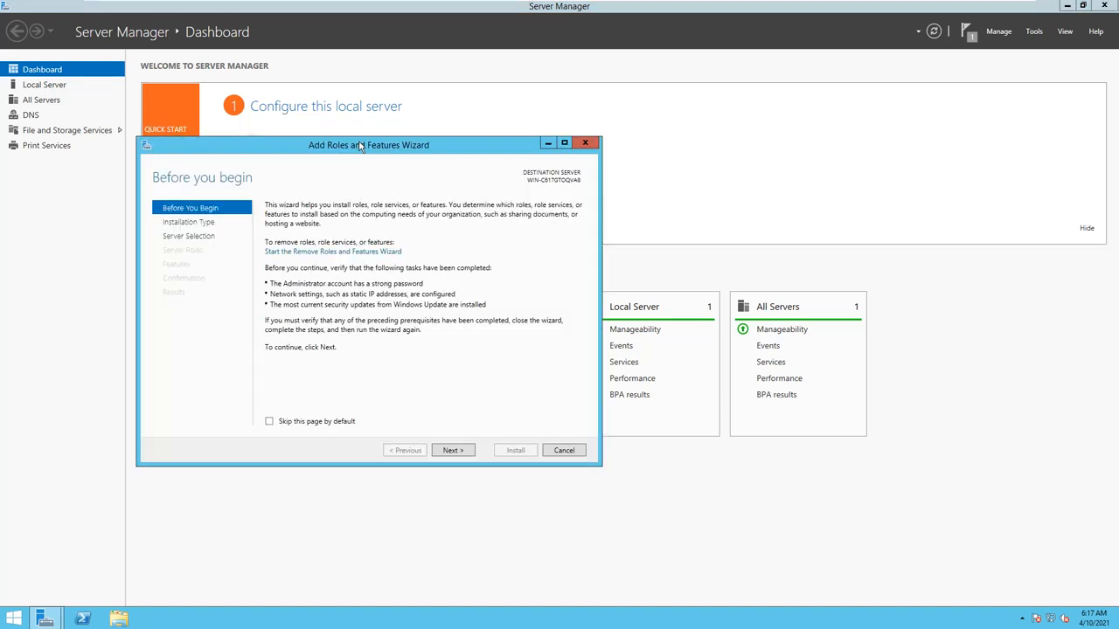
left_click(452, 451)
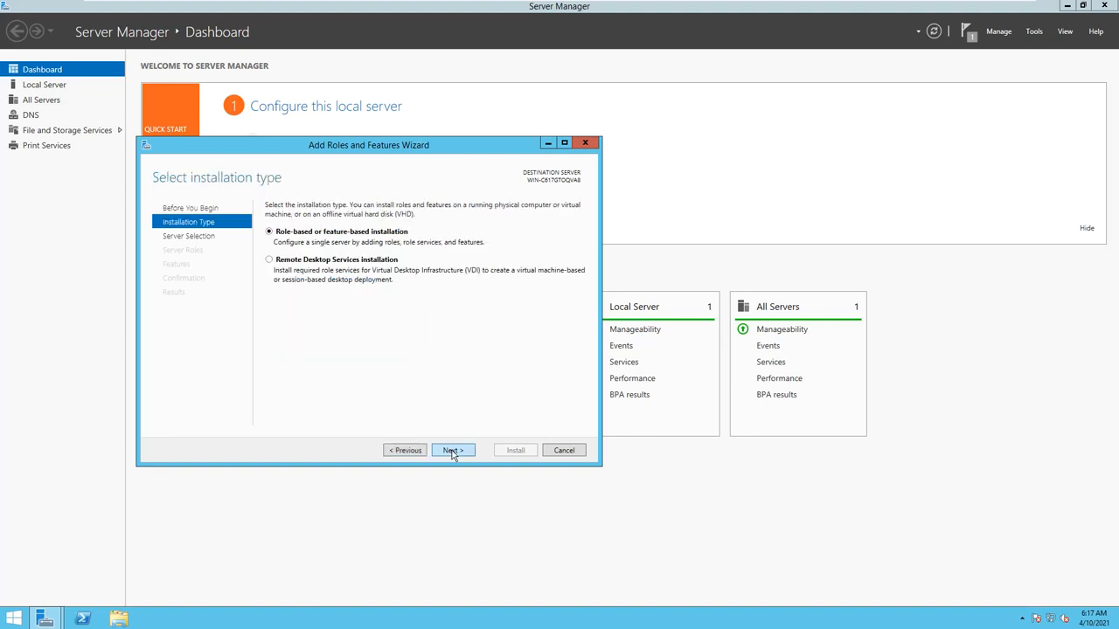
left_click(452, 452)
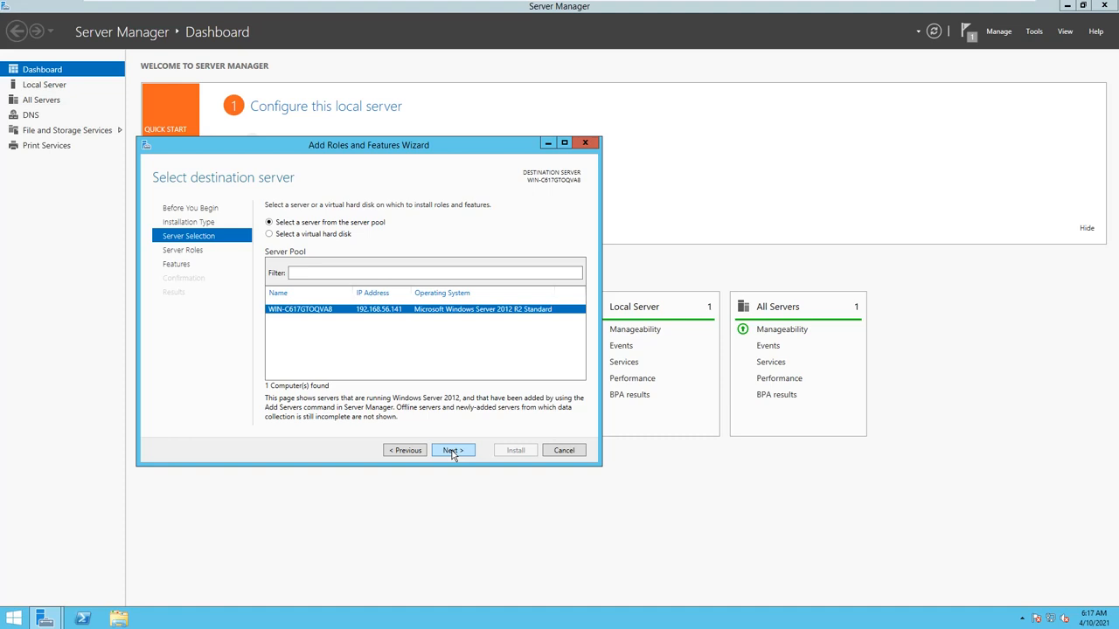
left_click(451, 451)
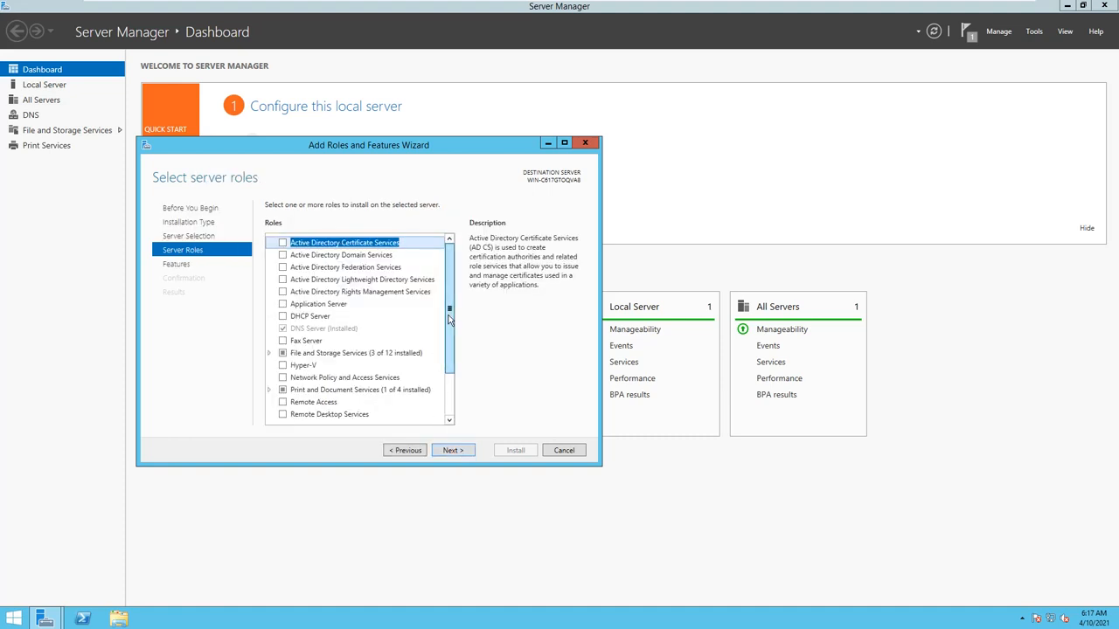
Step: Select the Web Server (IIS) role together with its required management tools and continue to the feature selection
scroll(456, 368, "down", 2)
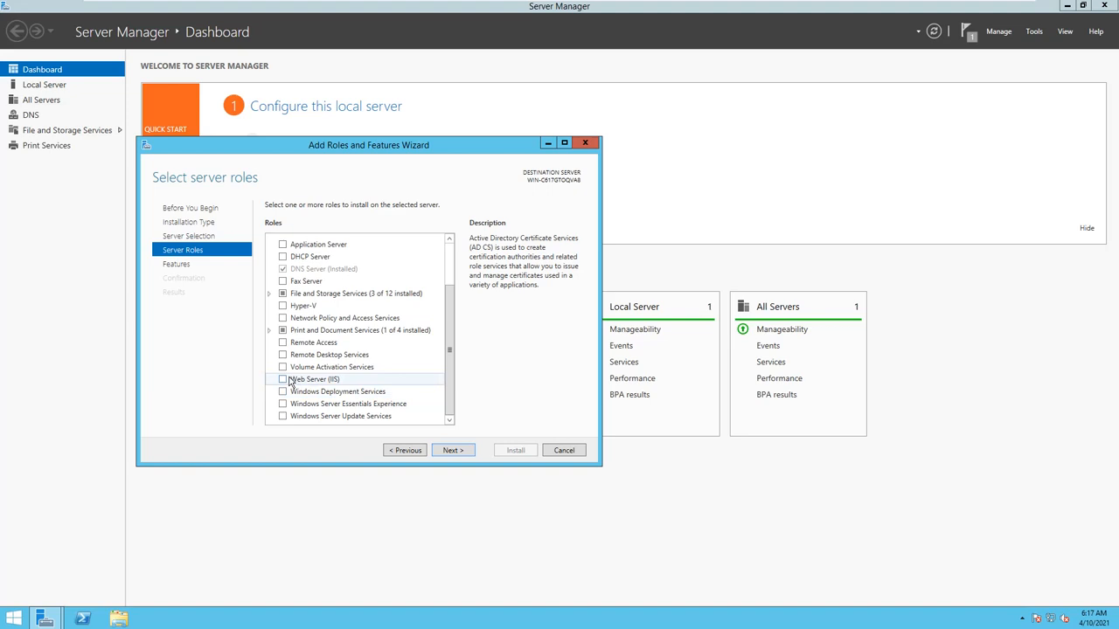
left_click(283, 380)
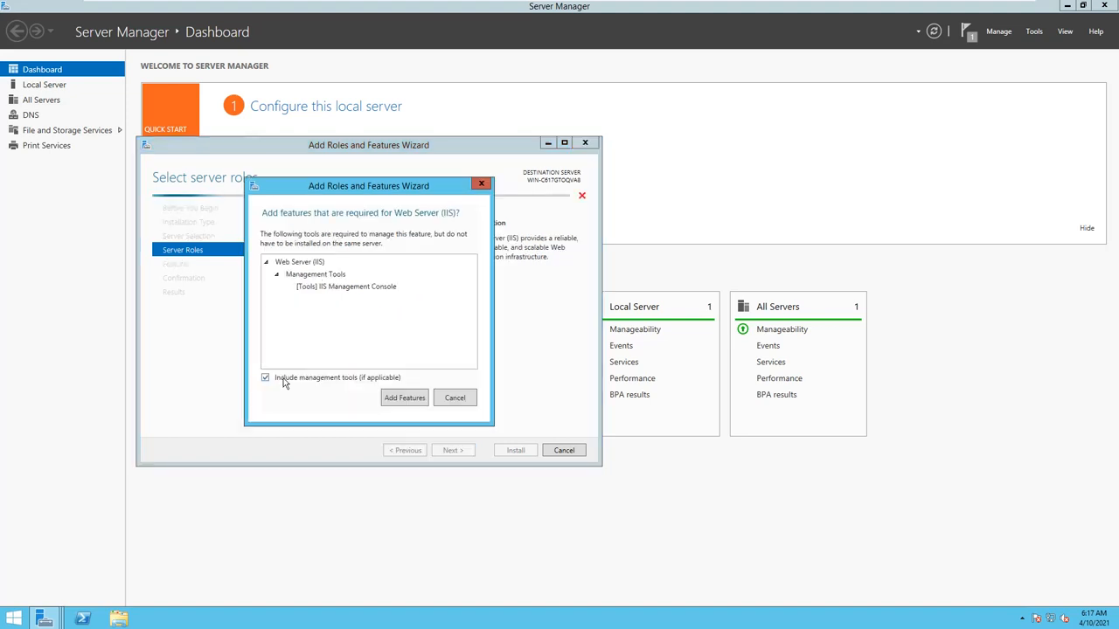
left_click(406, 399)
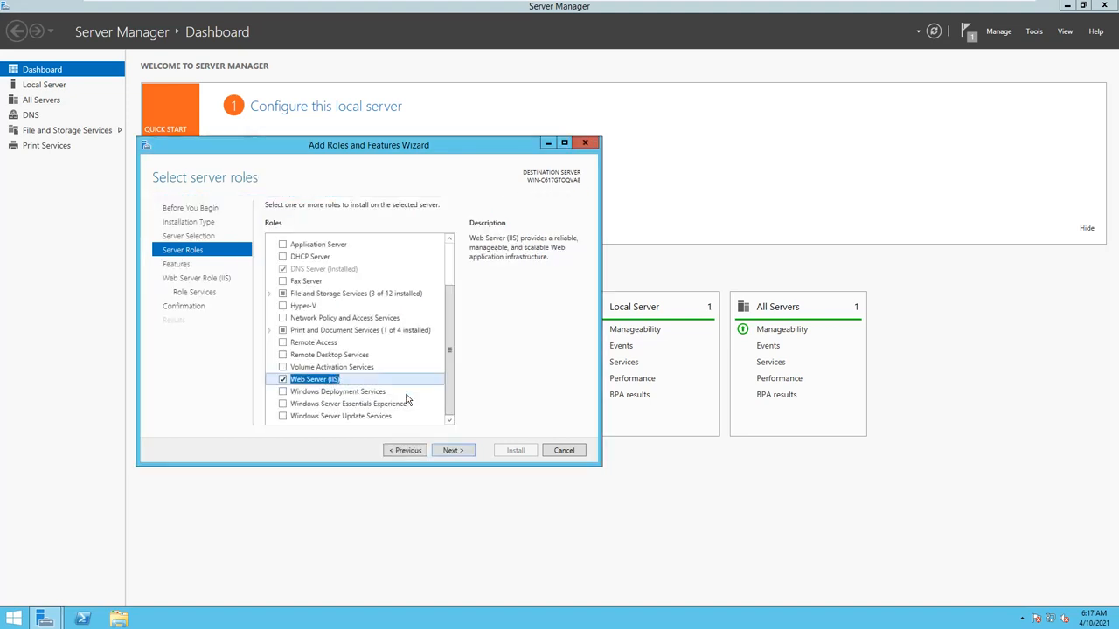
left_click(452, 451)
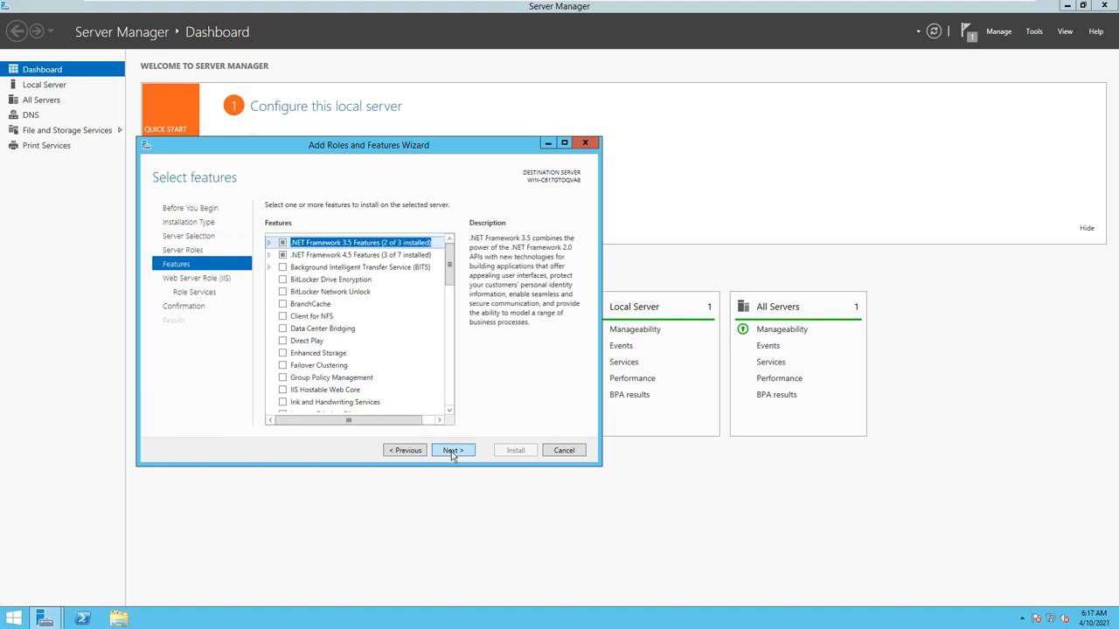
Step: Keep the default features and IIS role services, install the Web Server role and close the wizard
left_click(452, 451)
left_click(452, 452)
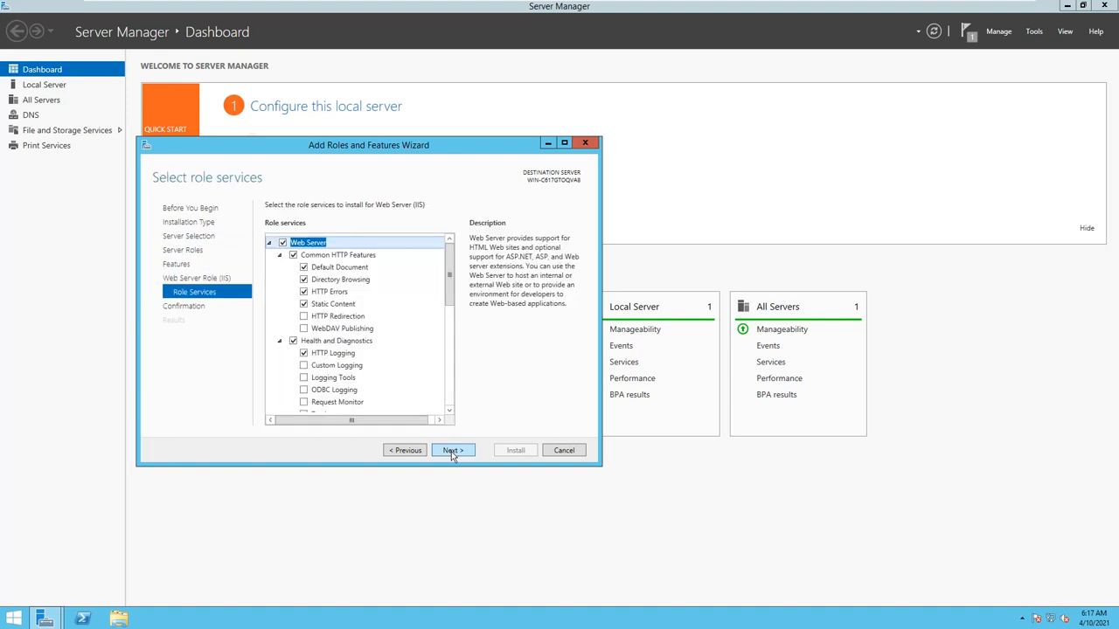
left_click(453, 451)
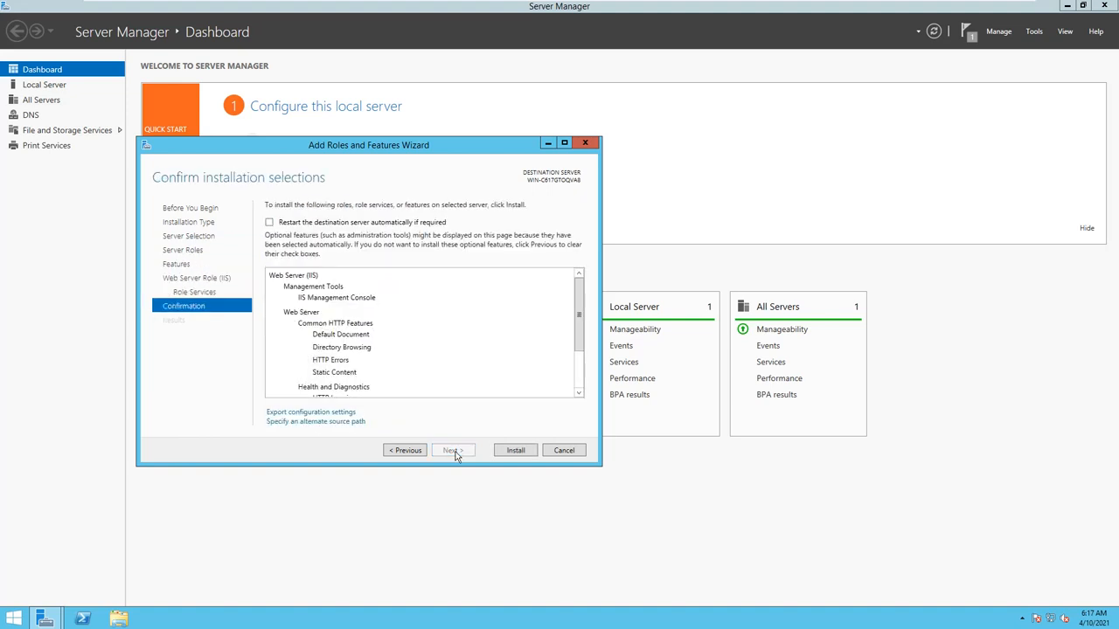
left_click(503, 453)
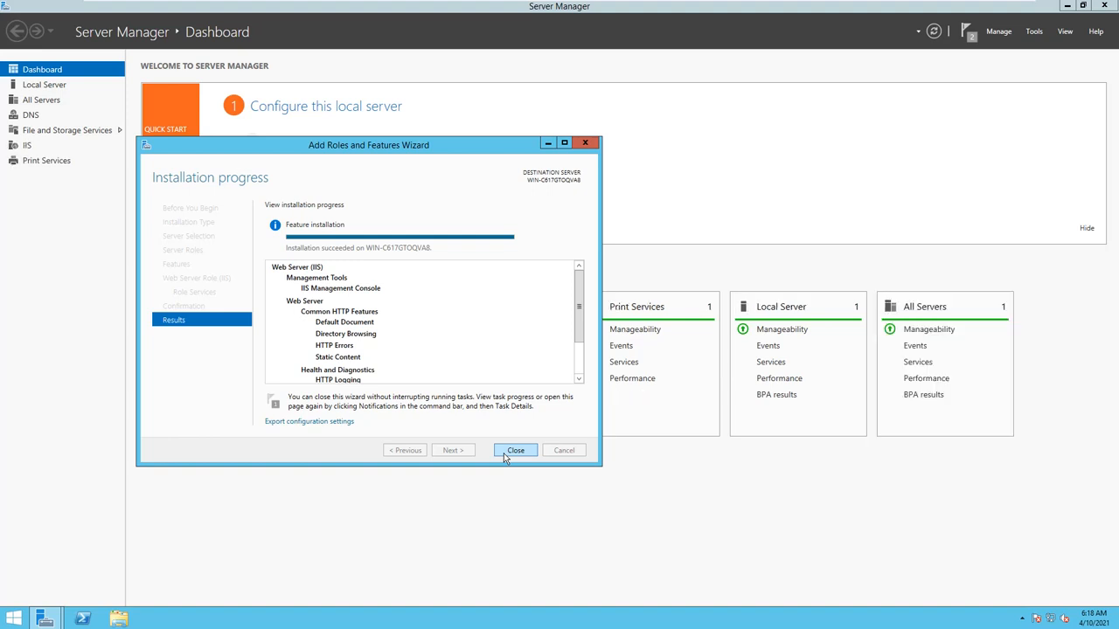
left_click(514, 450)
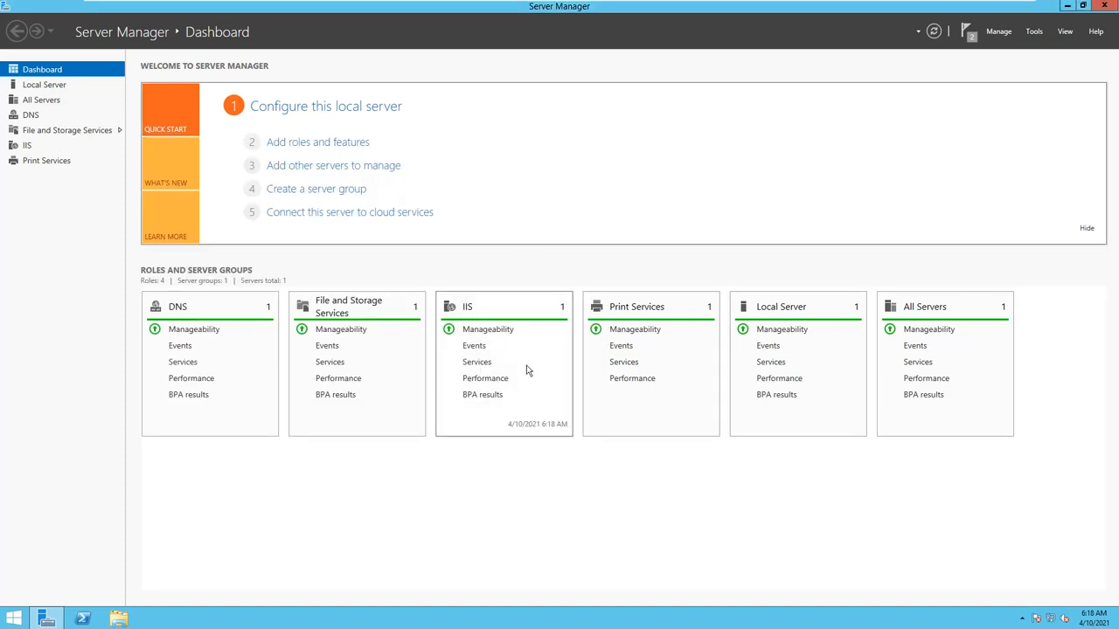
Step: Load localhost in Internet Explorer to test the IIS welcome page, and close the browser and Server Manager
left_click(14, 618)
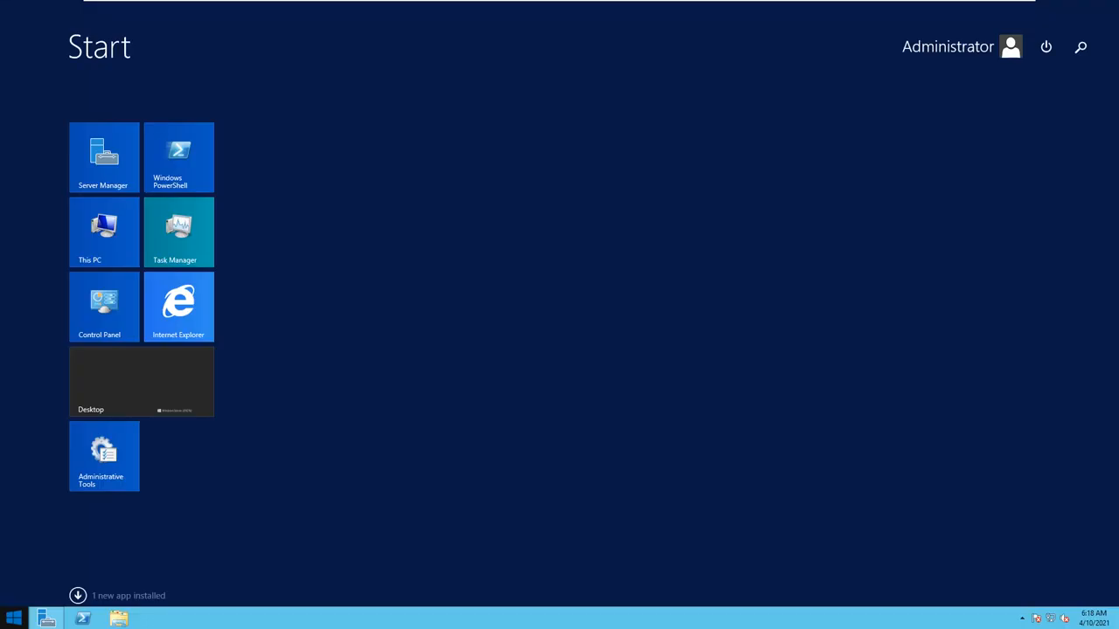
left_click(168, 320)
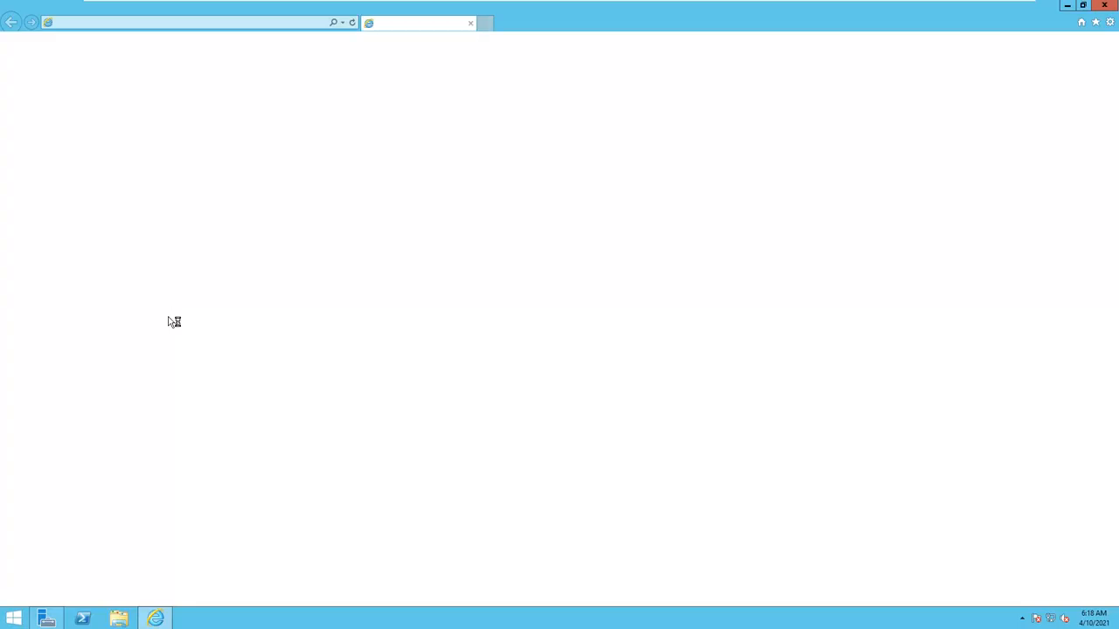
left_click(180, 26)
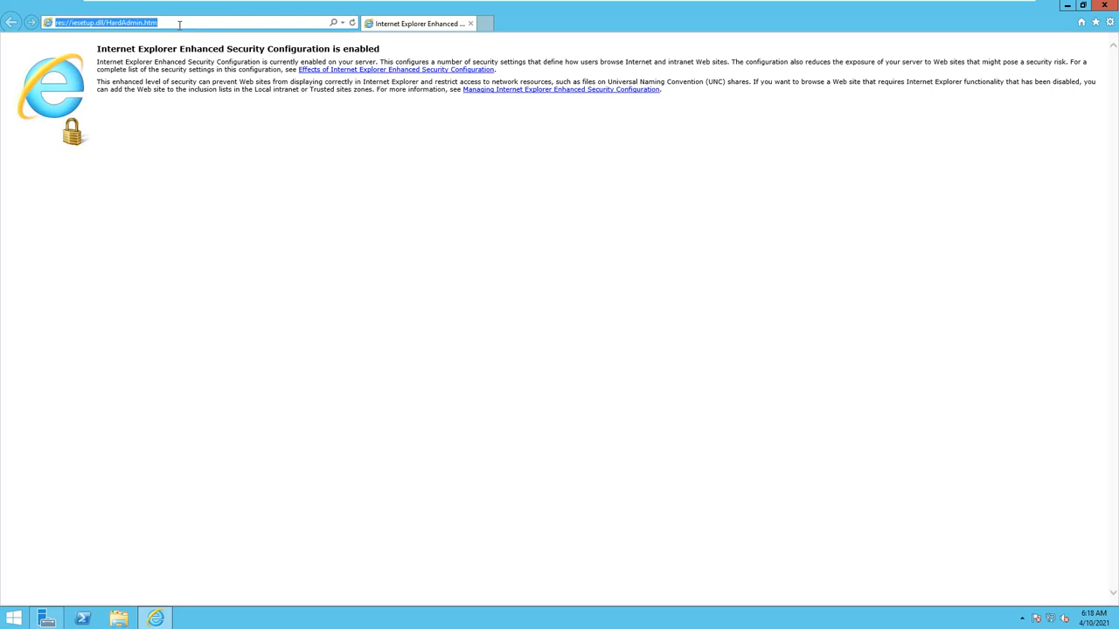
type("loca")
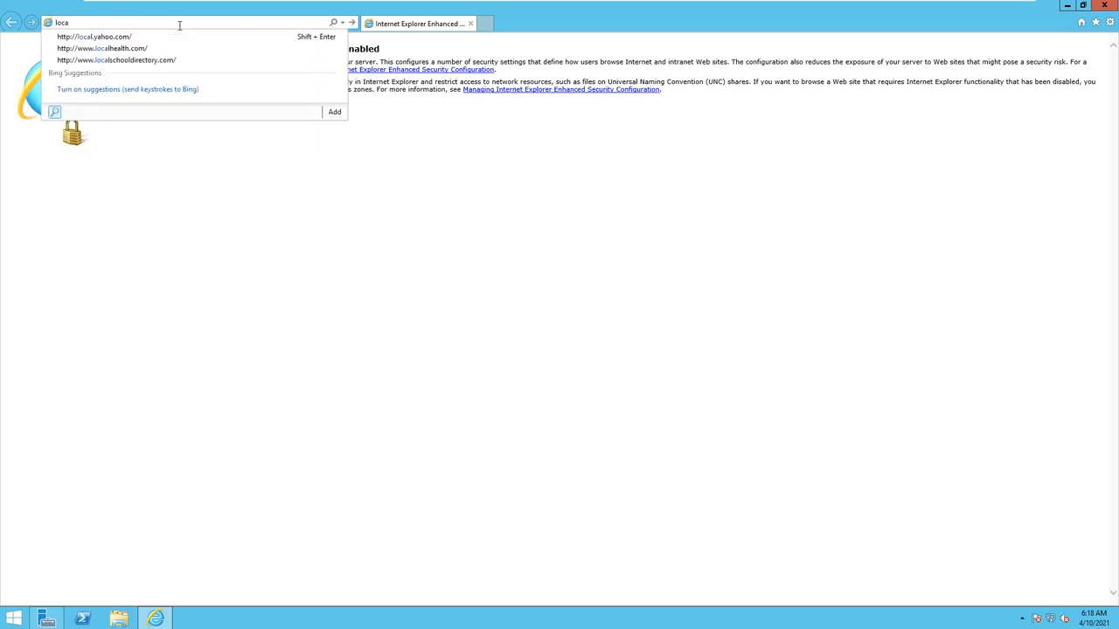
type("lhost")
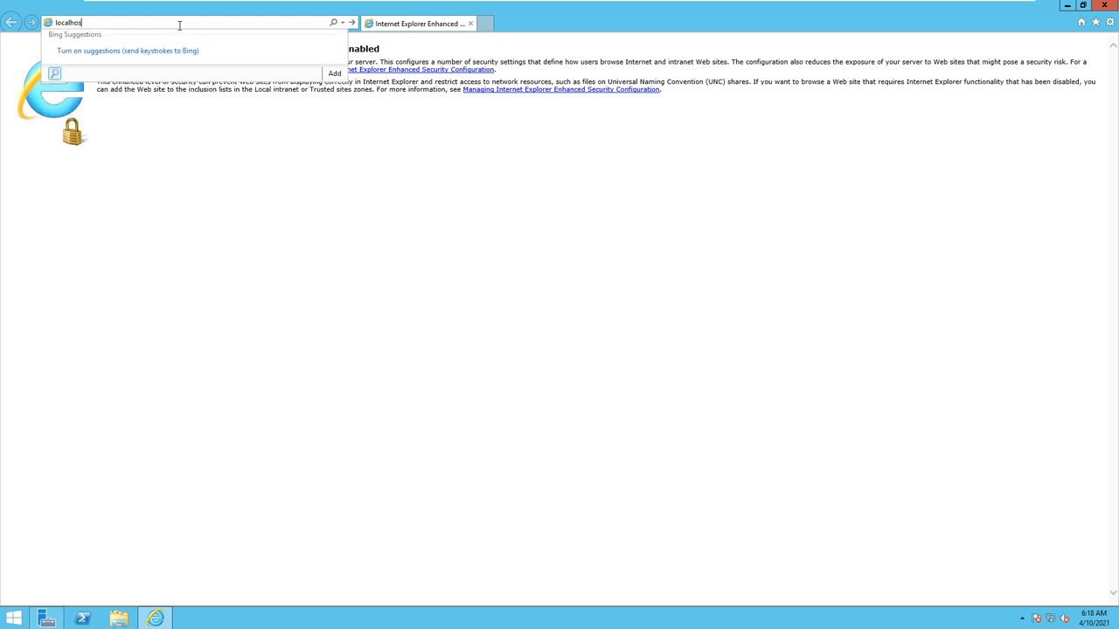
key("Return")
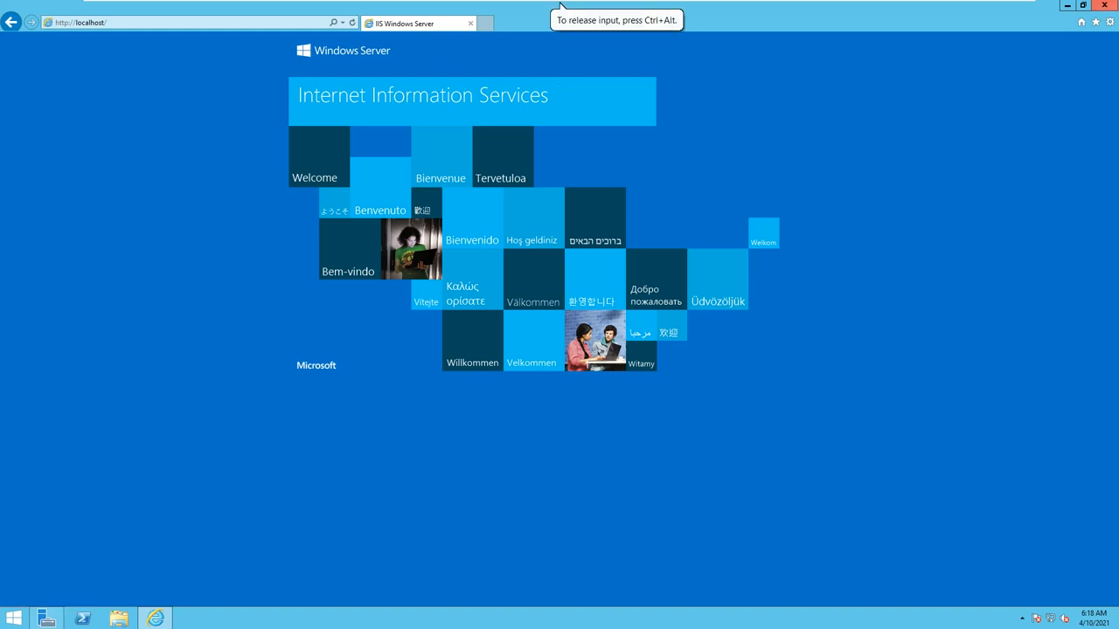
left_click(1106, 5)
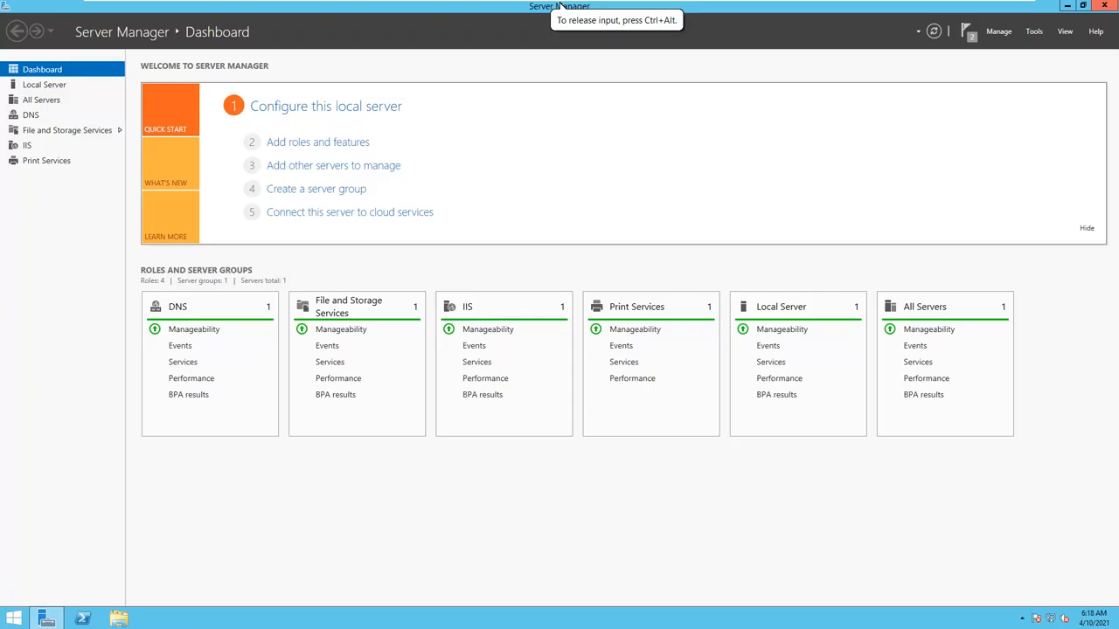
left_click(1107, 6)
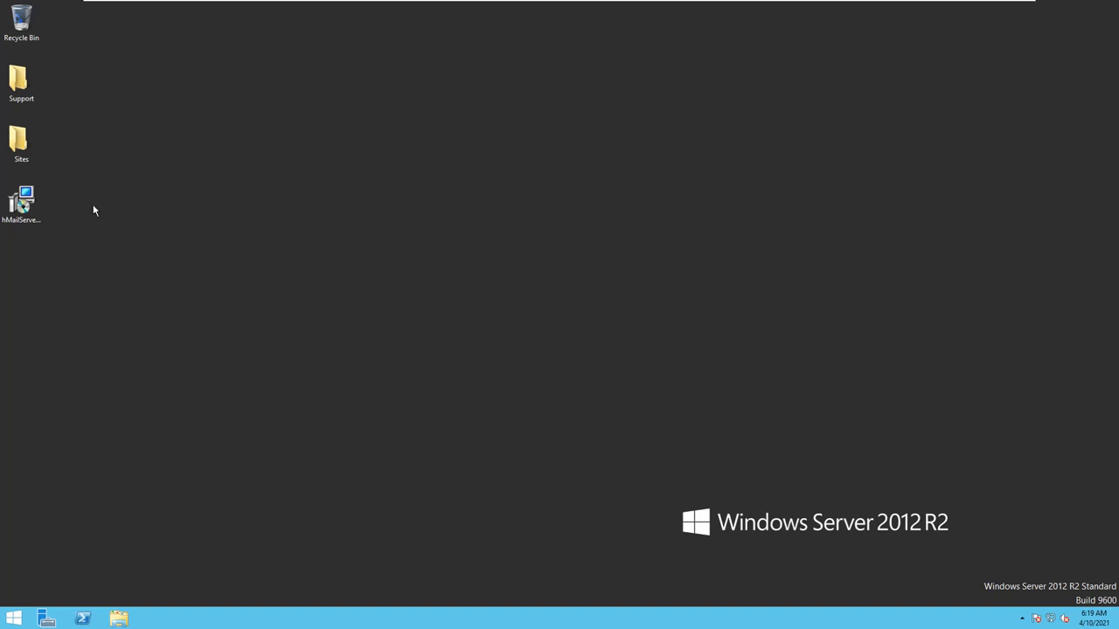
Step: Preview the index page in the Computer subfolder of the desktop Sites folder and close the browser
double_click(33, 152)
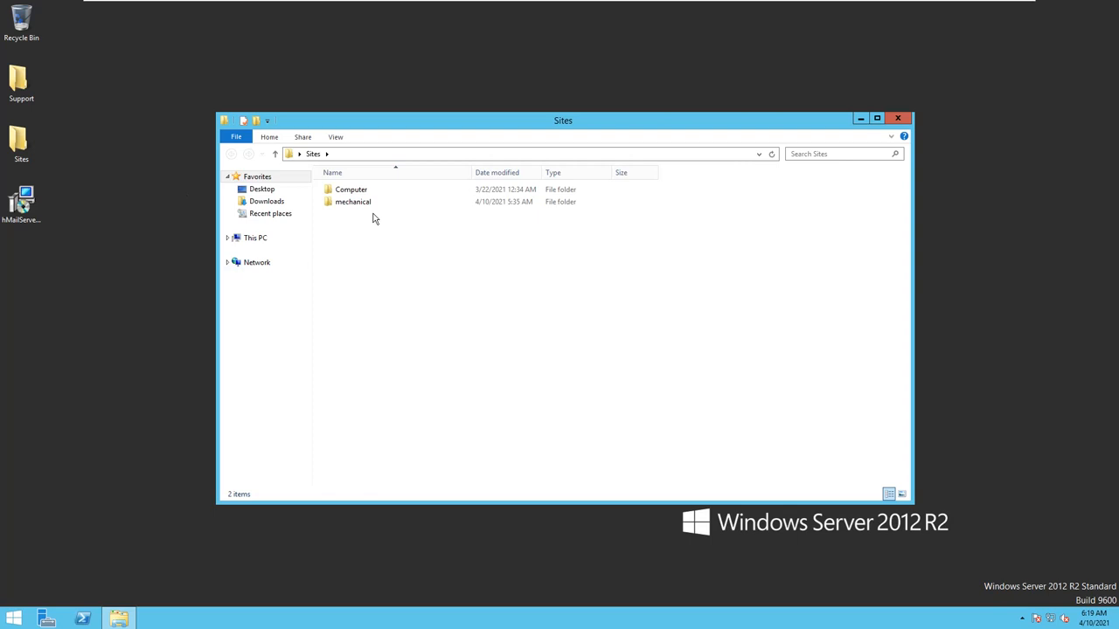
double_click(353, 191)
double_click(357, 195)
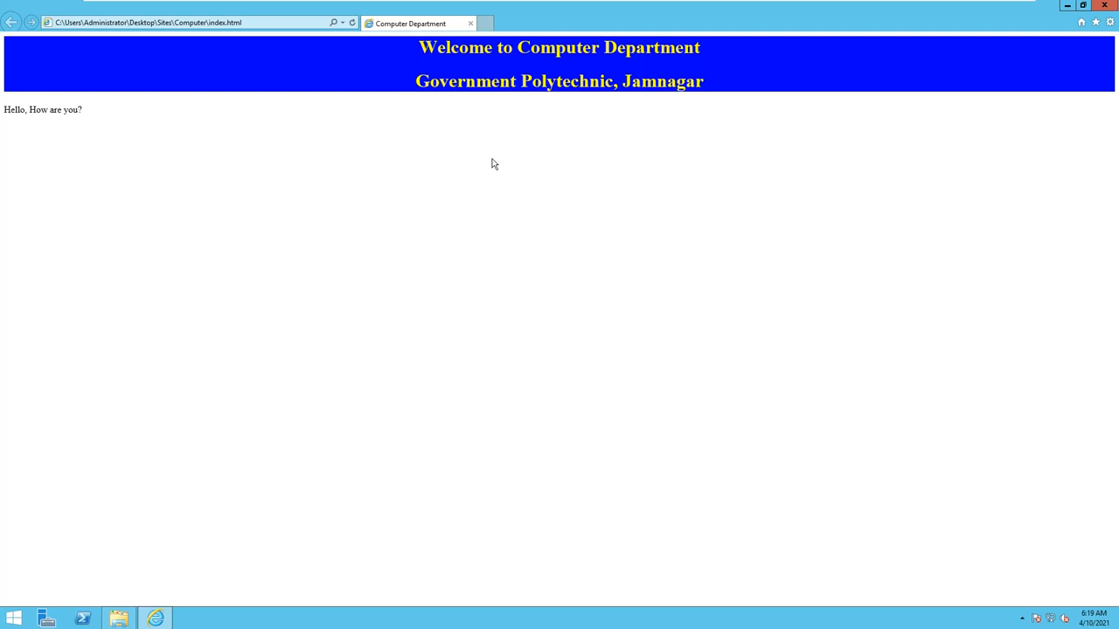
left_click(1104, 6)
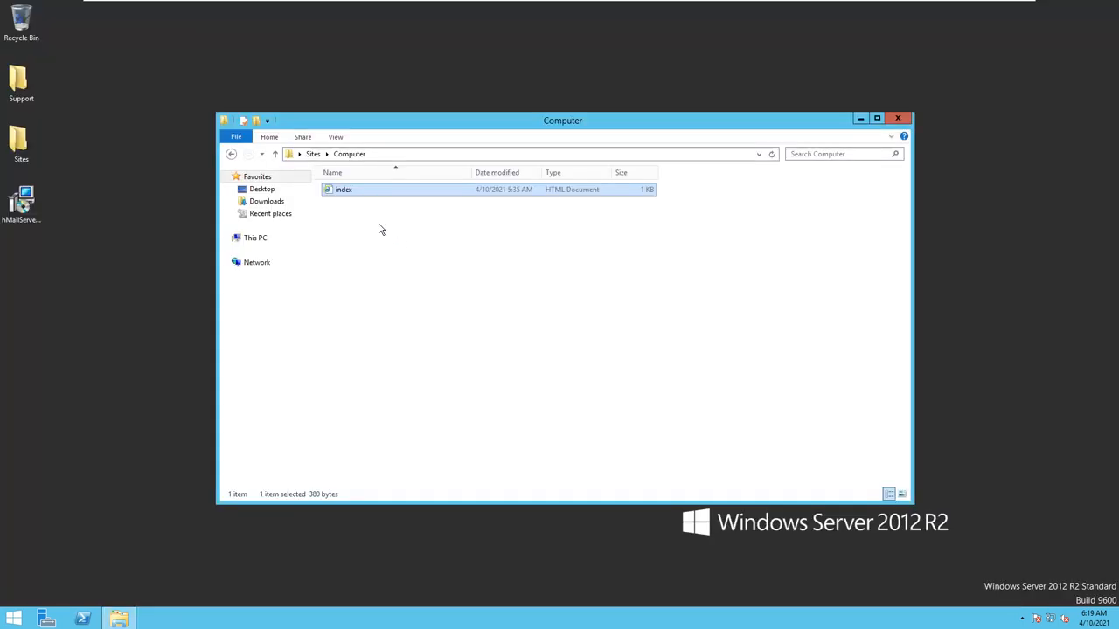
Step: Preview the index page in the mechanical subfolder of Sites, and close the browser and the folder window
left_click(312, 155)
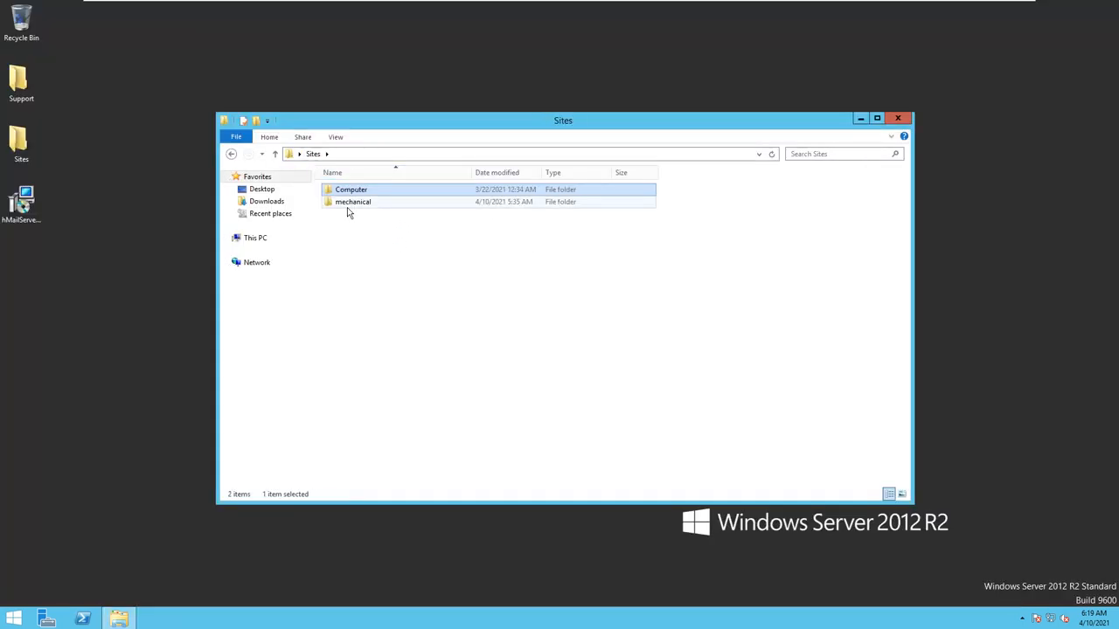
double_click(349, 203)
double_click(350, 194)
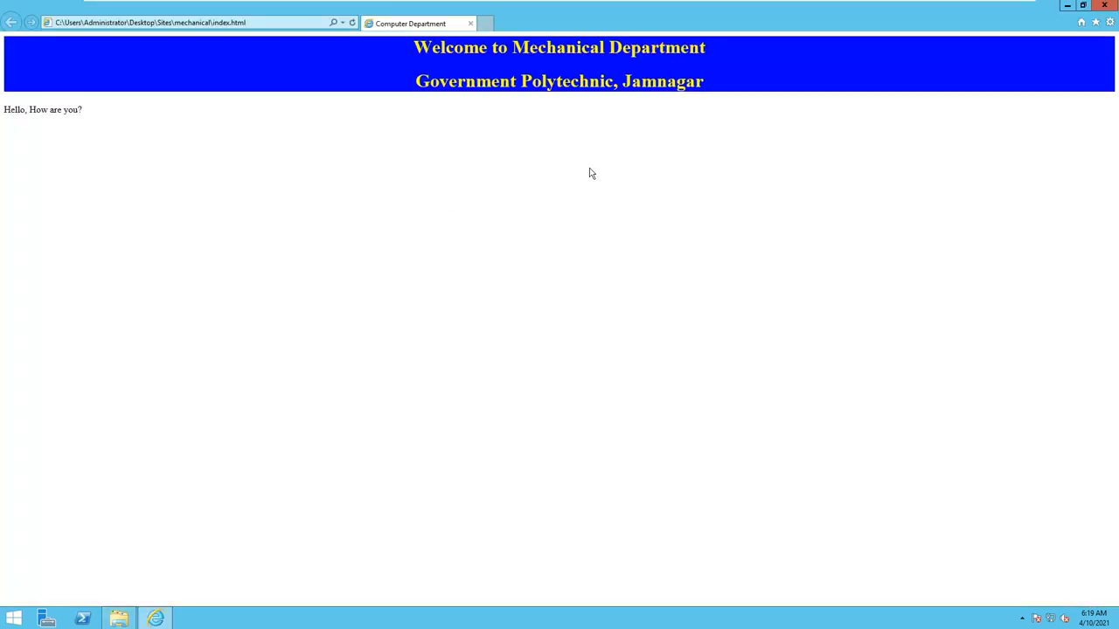
left_click(1104, 5)
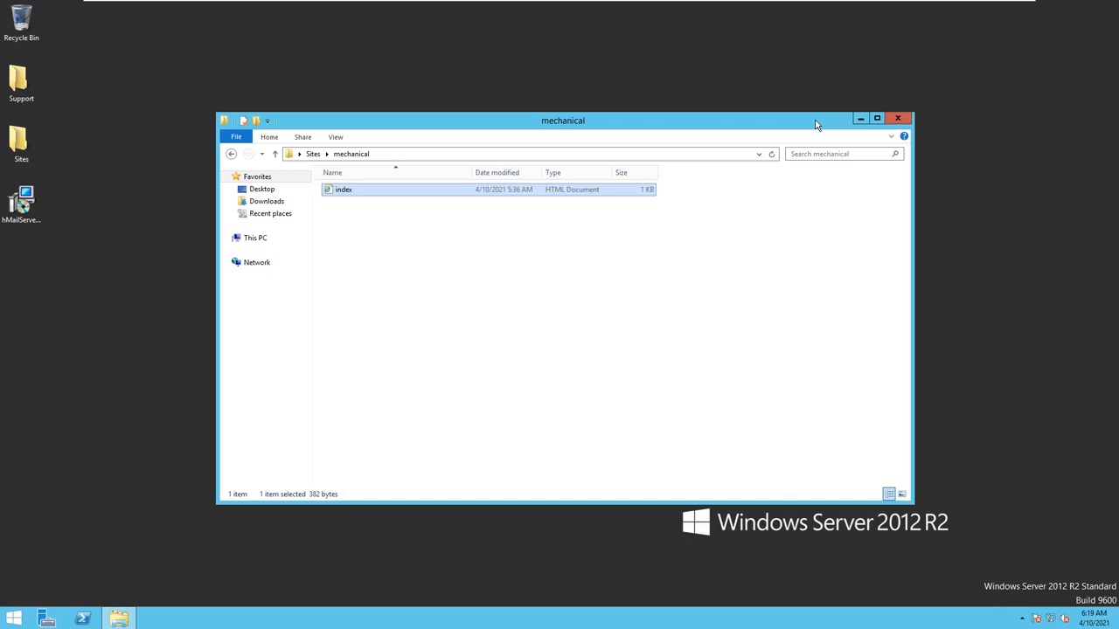
left_click(897, 118)
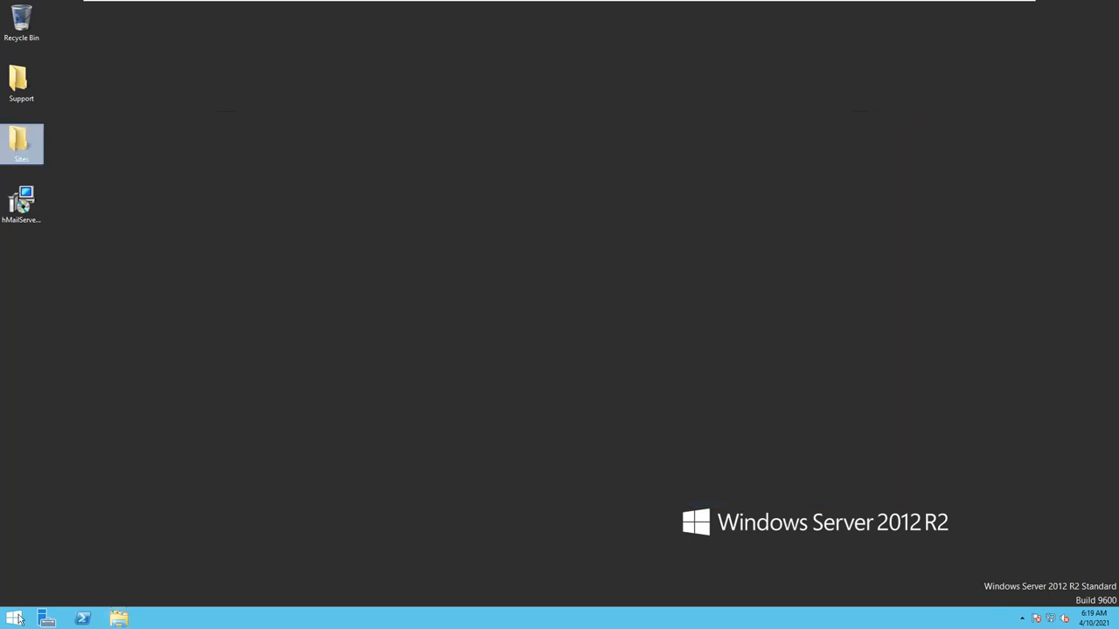
Step: Browse to C:\inetpub\wwwroot in File Explorer, view the iisstart page in the browser and close it
left_click(119, 619)
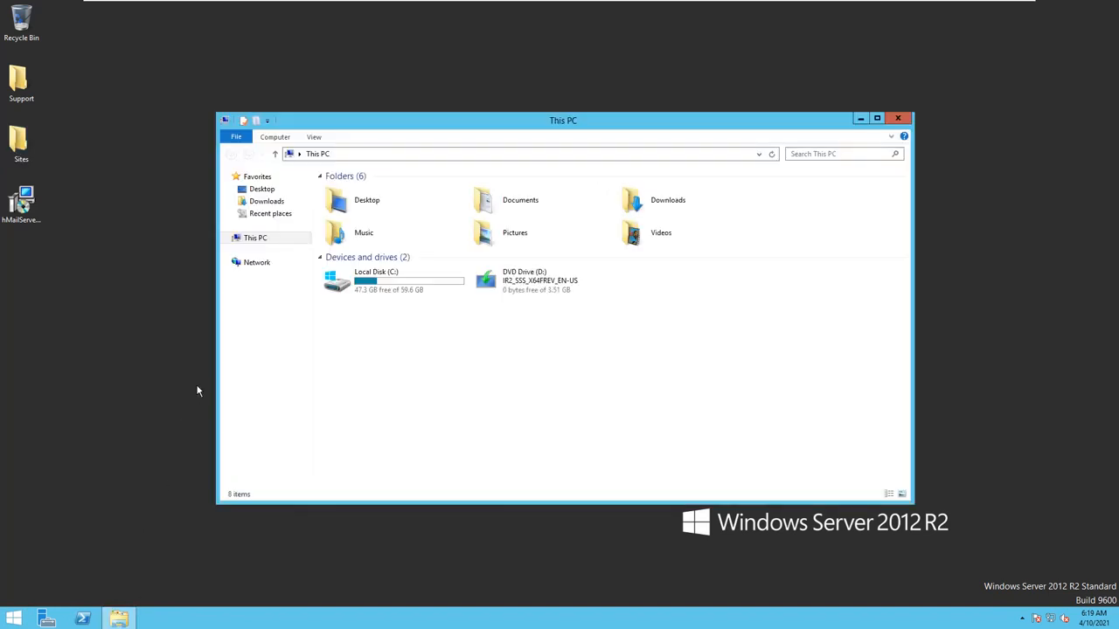
double_click(380, 274)
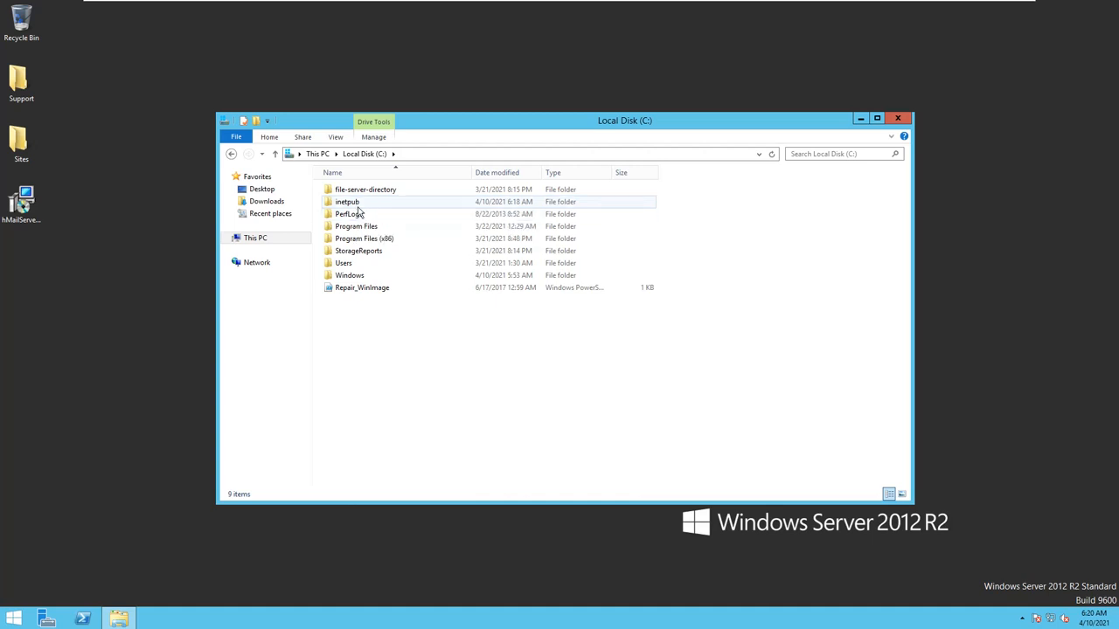
double_click(354, 203)
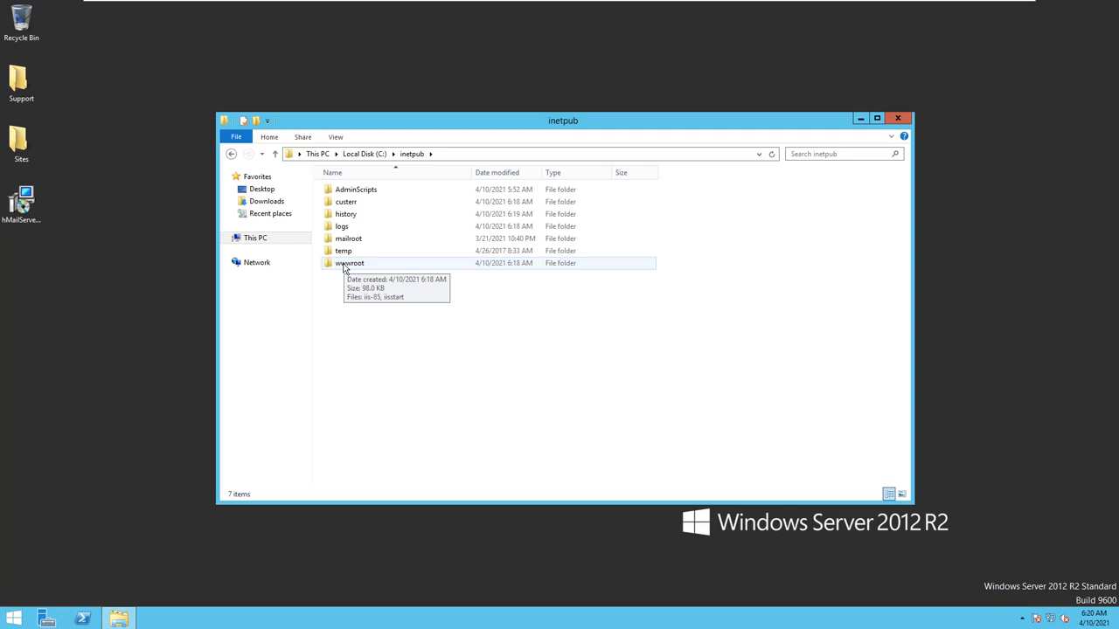
double_click(346, 264)
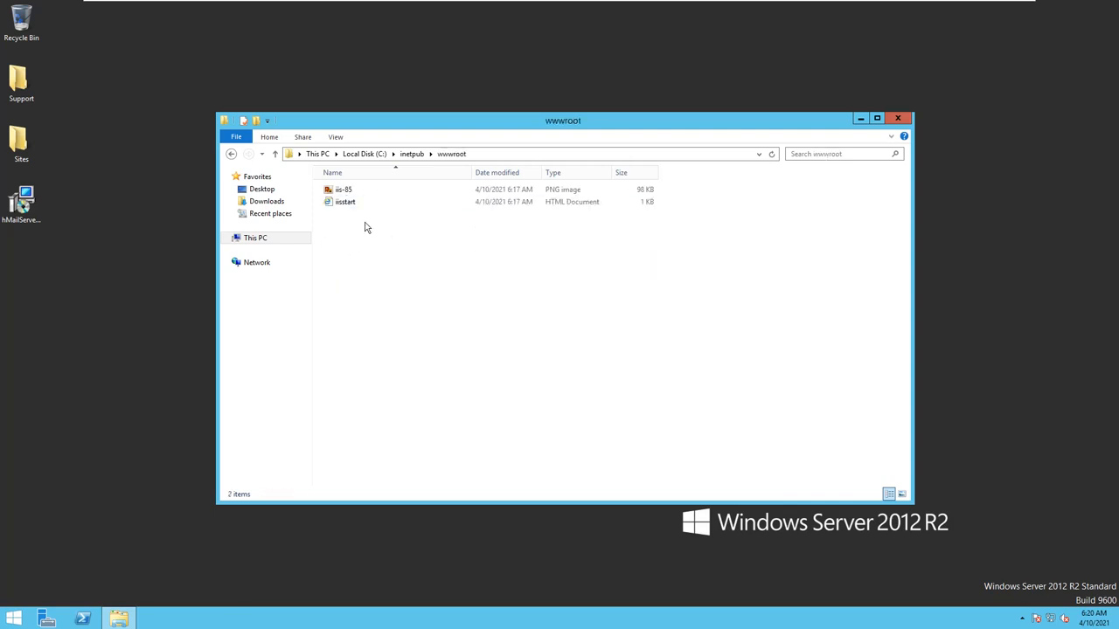
double_click(350, 204)
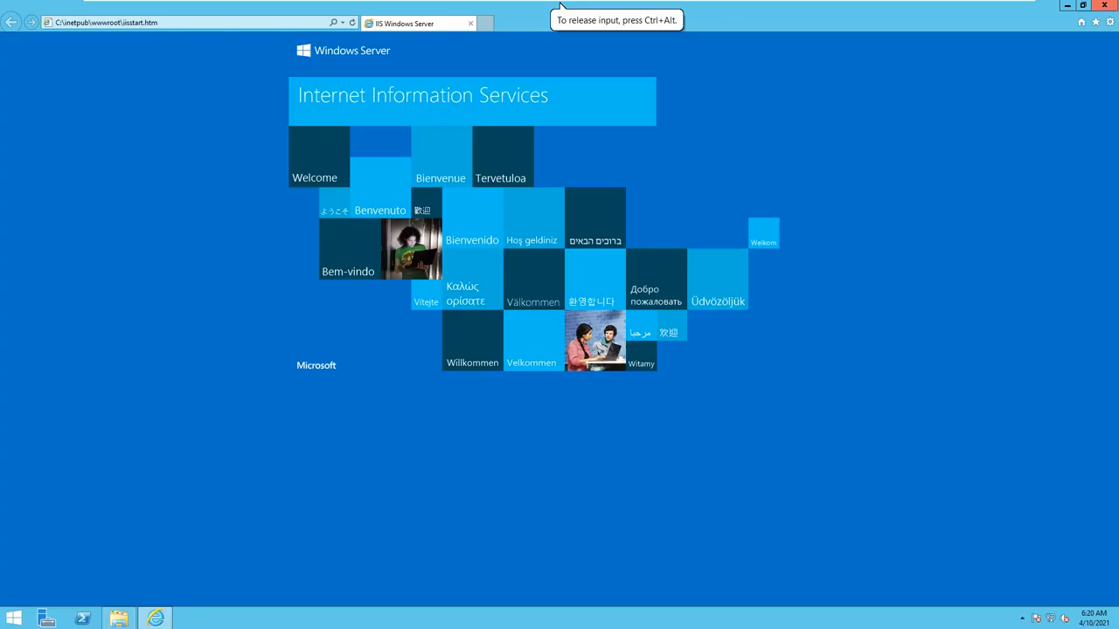
key("alt+F4")
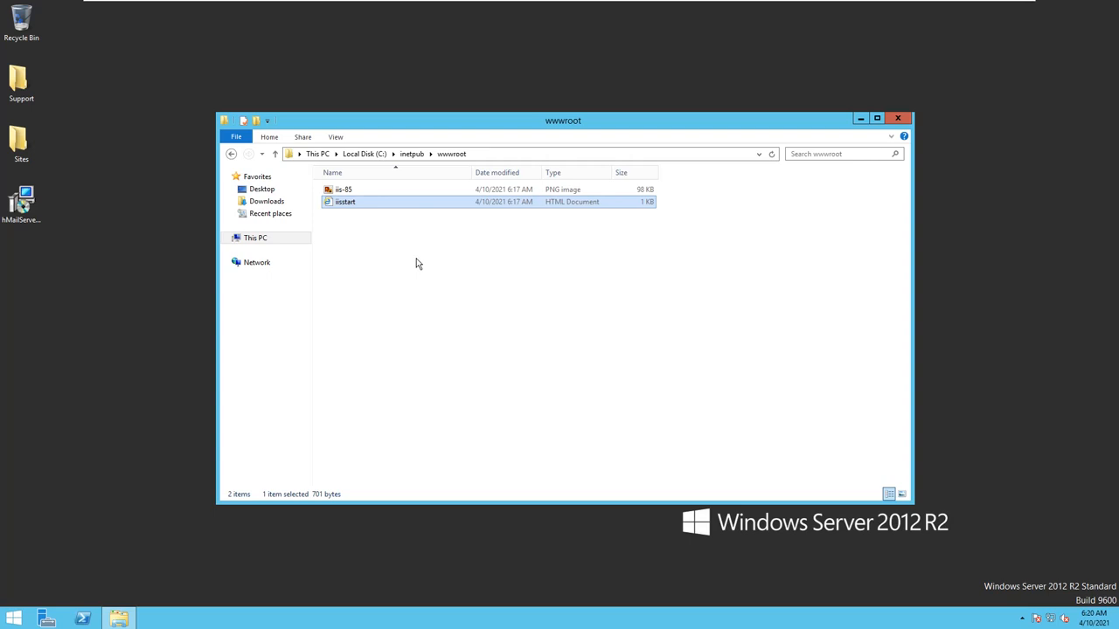
Step: Copy the Sites folder from the desktop into the root of Local Disk (C:)
key("BackSpace")
key("BackSpace")
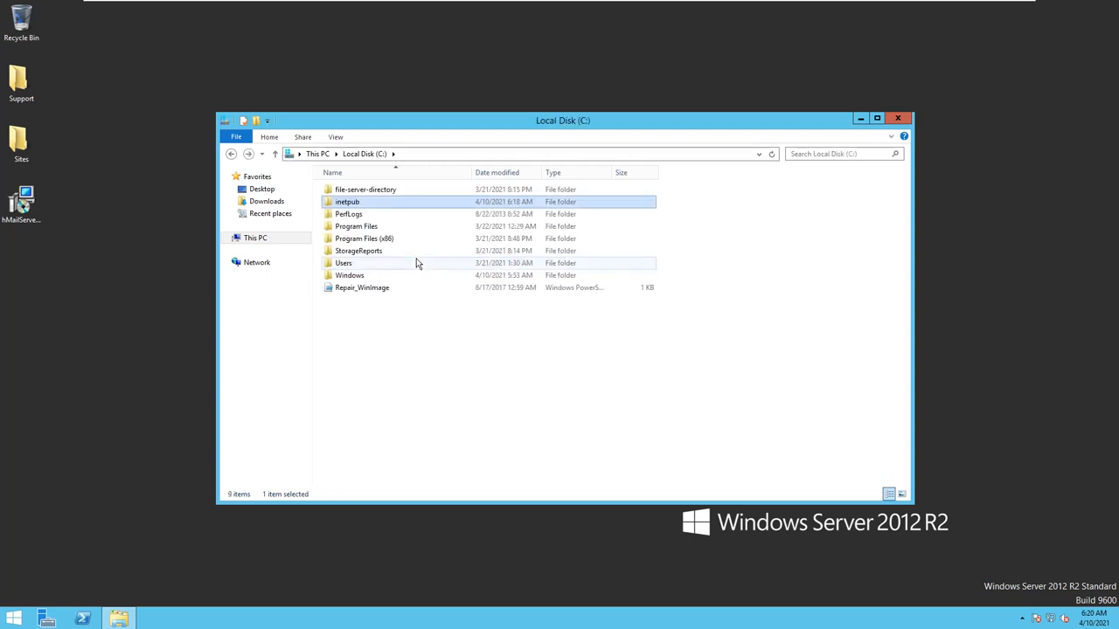
right_click(23, 147)
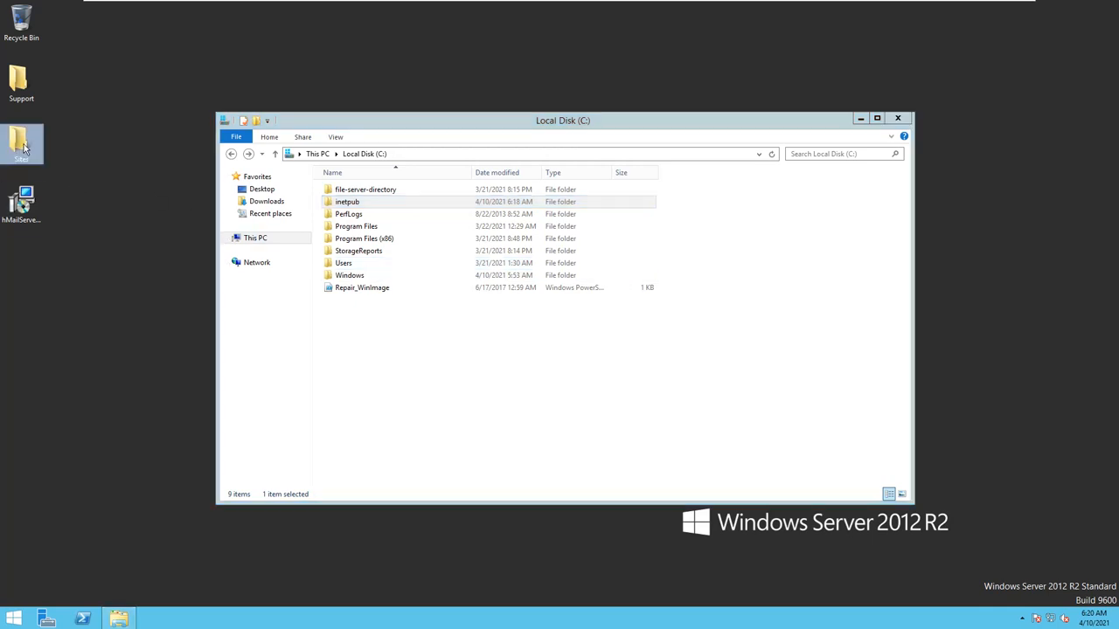
left_click(54, 276)
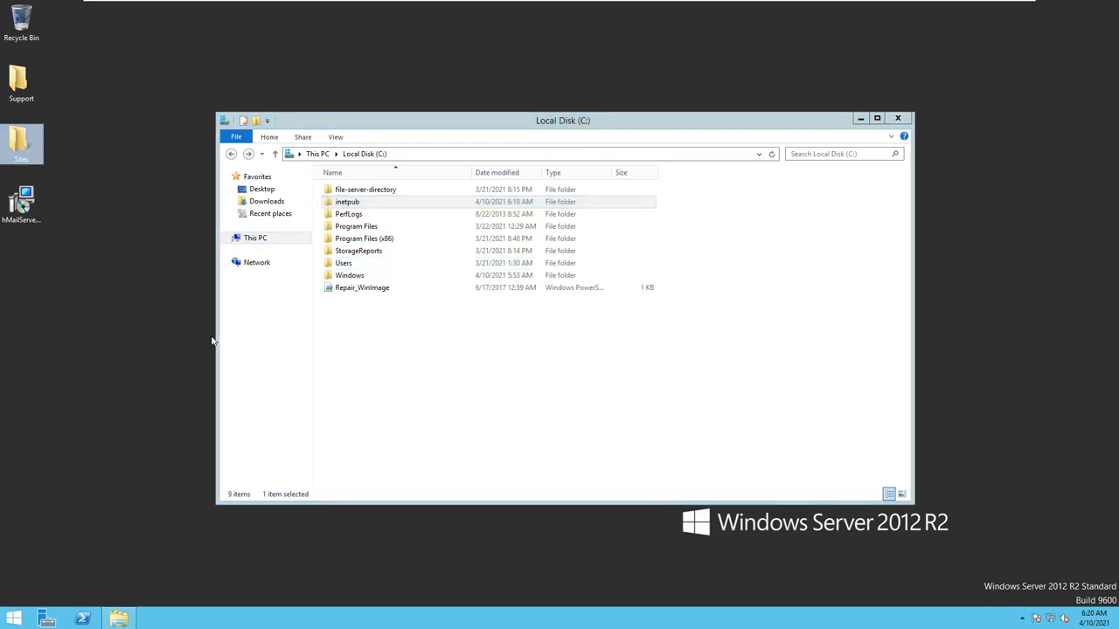
right_click(427, 352)
left_click(453, 408)
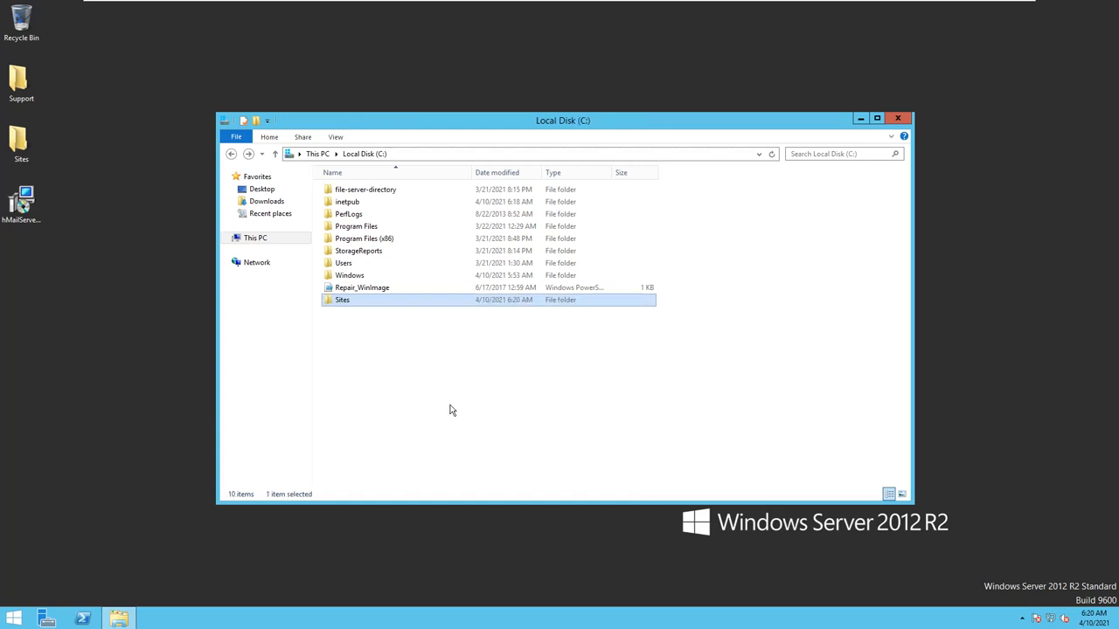
left_click(450, 406)
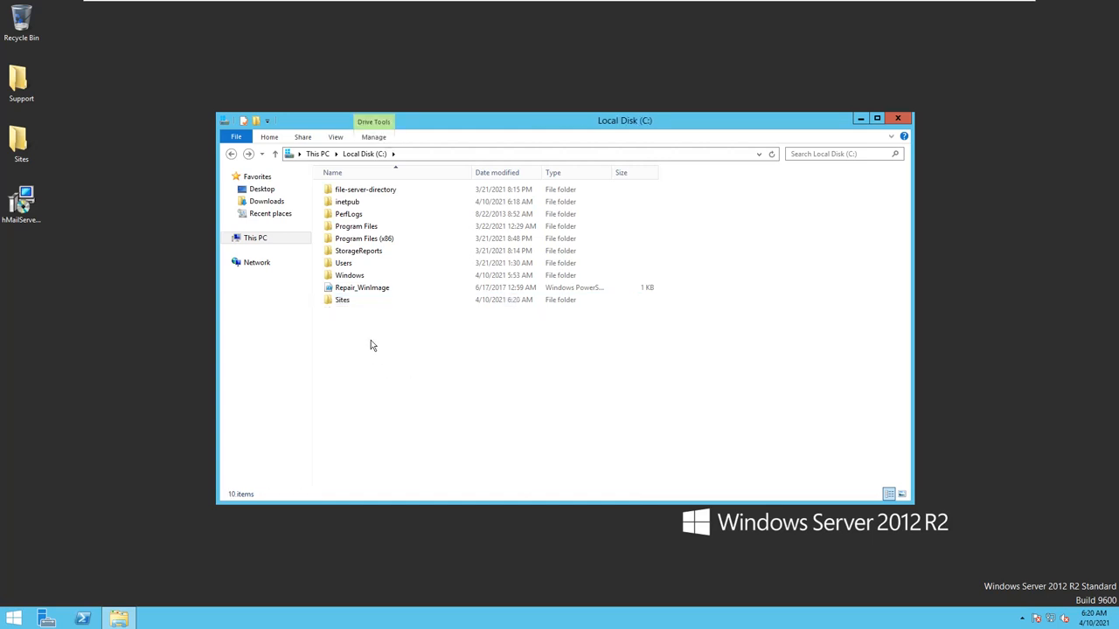
Step: Open the security permissions of the C:\Sites folder for editing
right_click(333, 301)
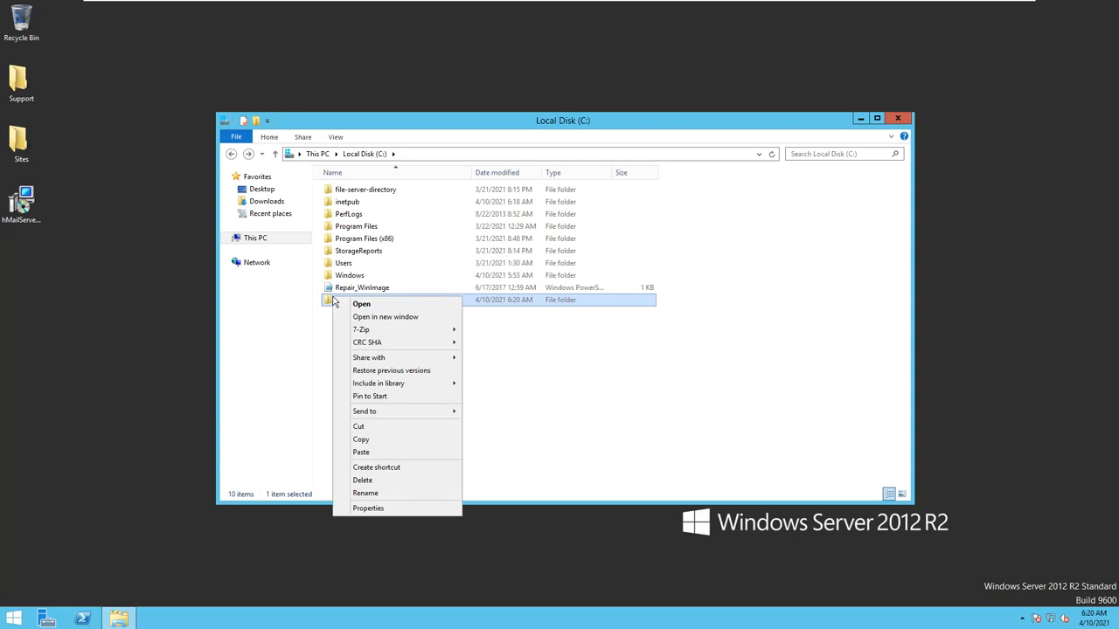
left_click(374, 509)
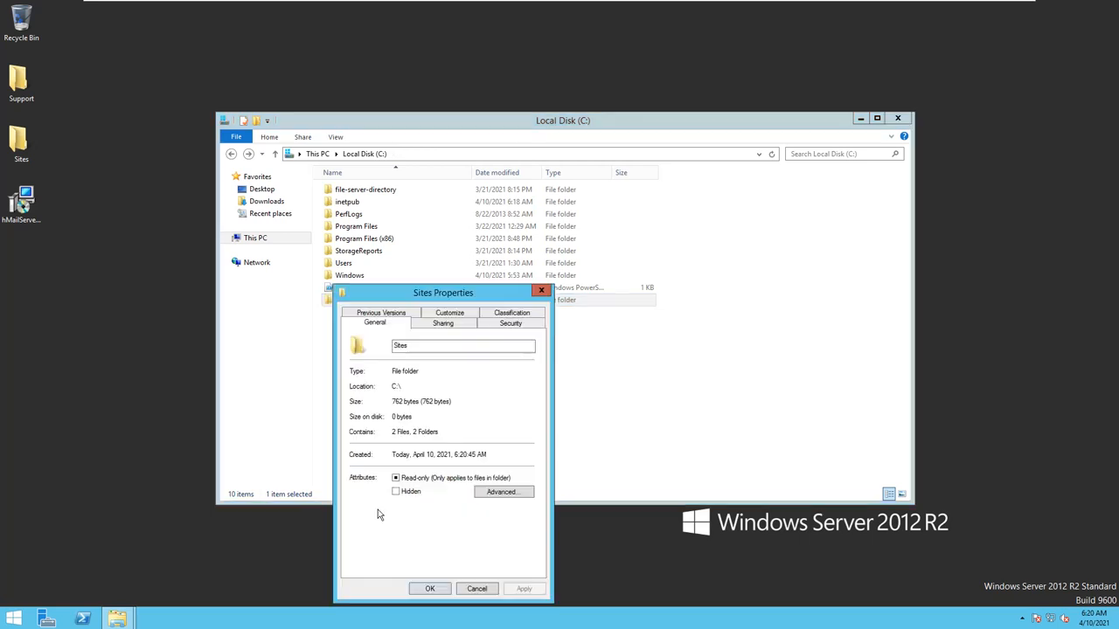
left_click(496, 325)
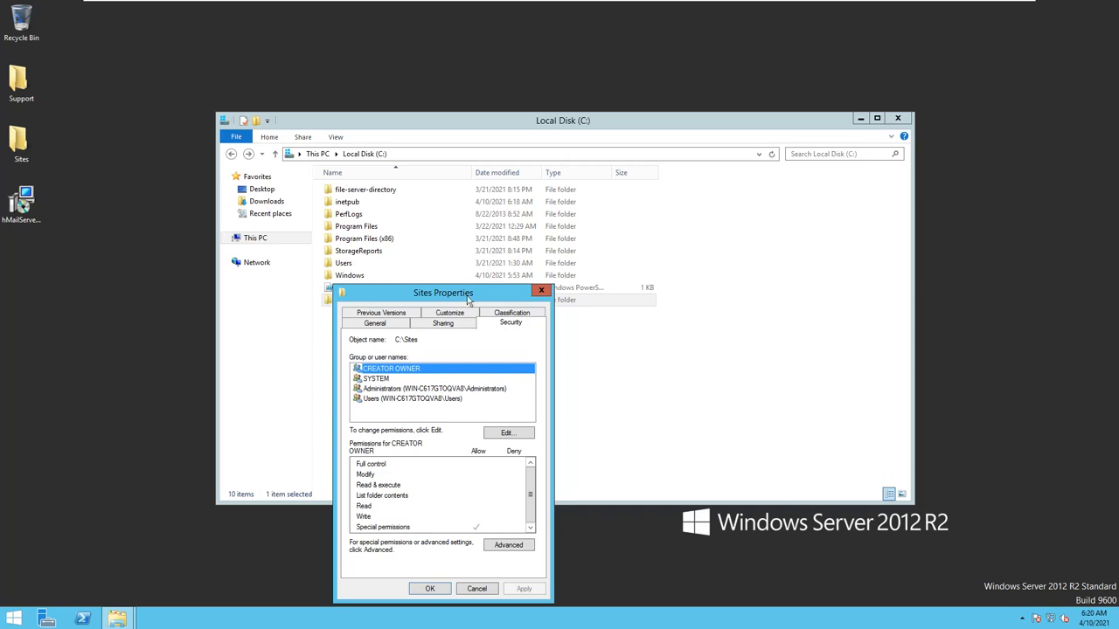
left_click_drag(467, 297, 452, 132)
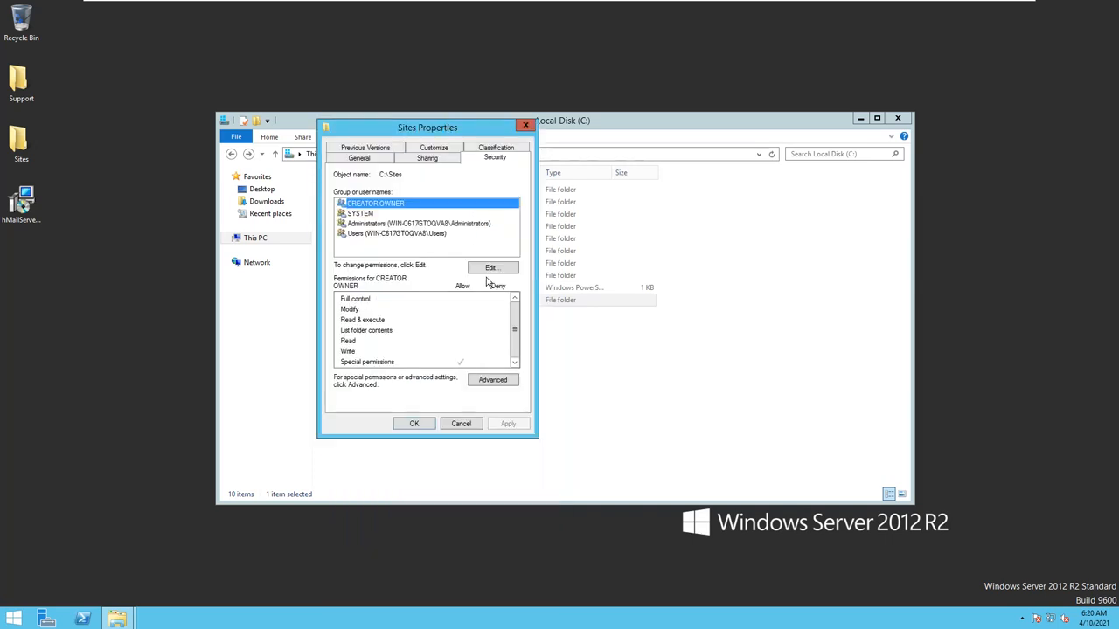
left_click(480, 269)
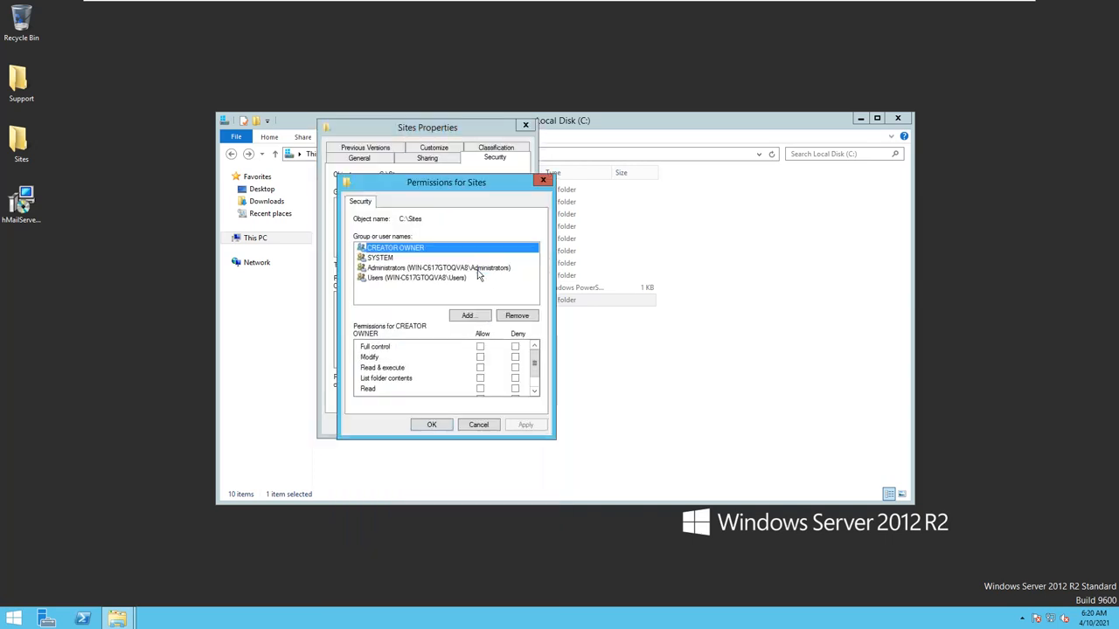
Step: Find the IIS_IUSRS group through the advanced object search and add it to the permissions of C:\Sites
left_click(471, 315)
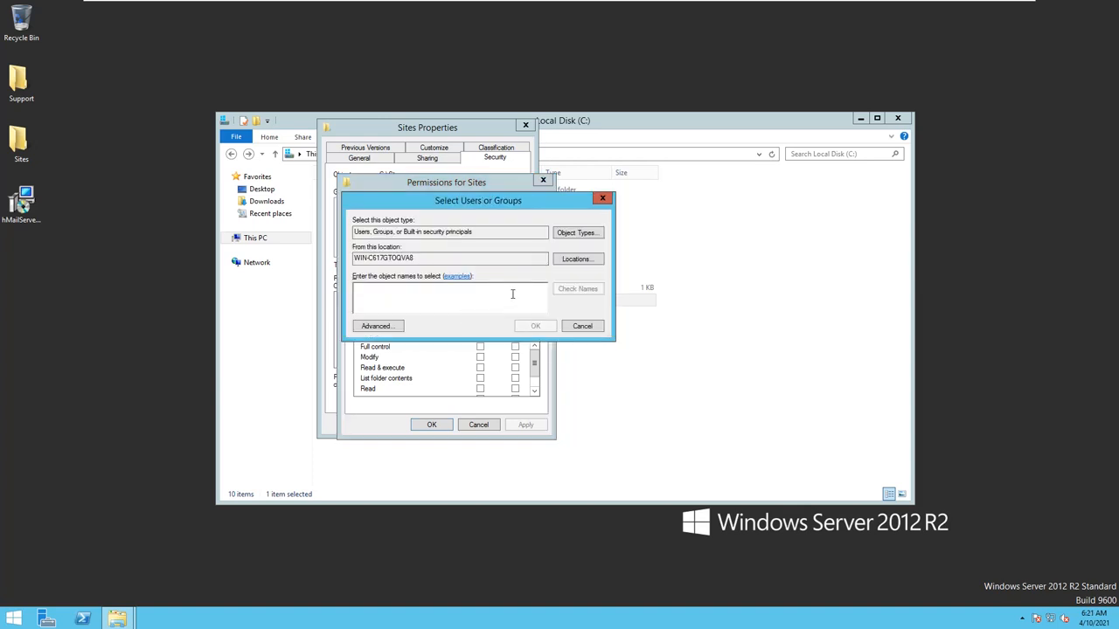
left_click(393, 327)
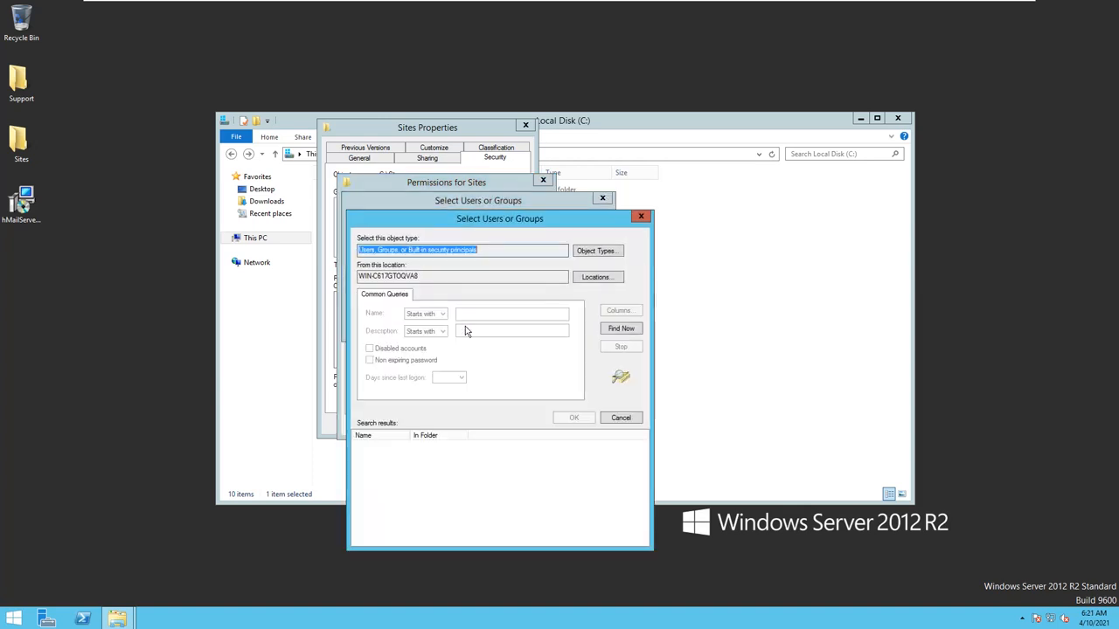
left_click(615, 329)
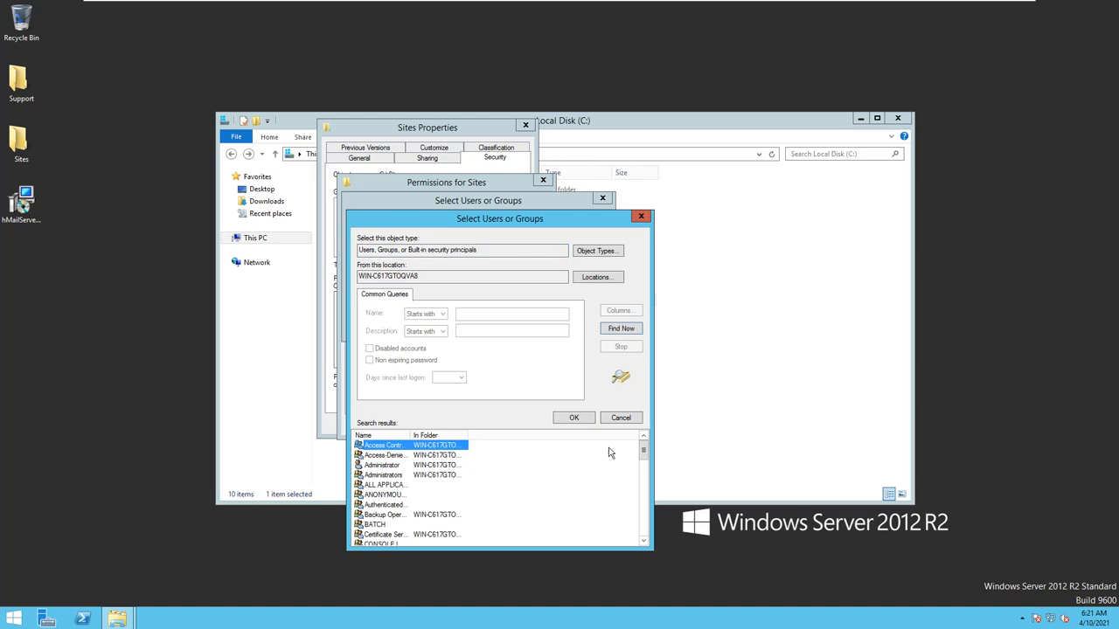
left_click(440, 487)
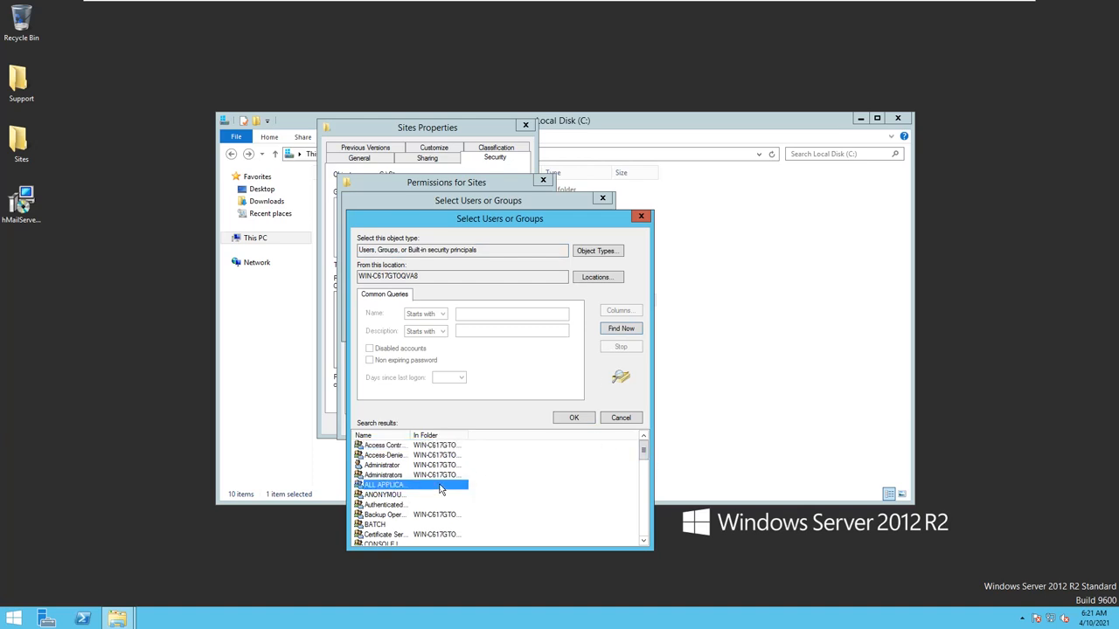
key("Down")
key("Down")
key("Down")
key("i")
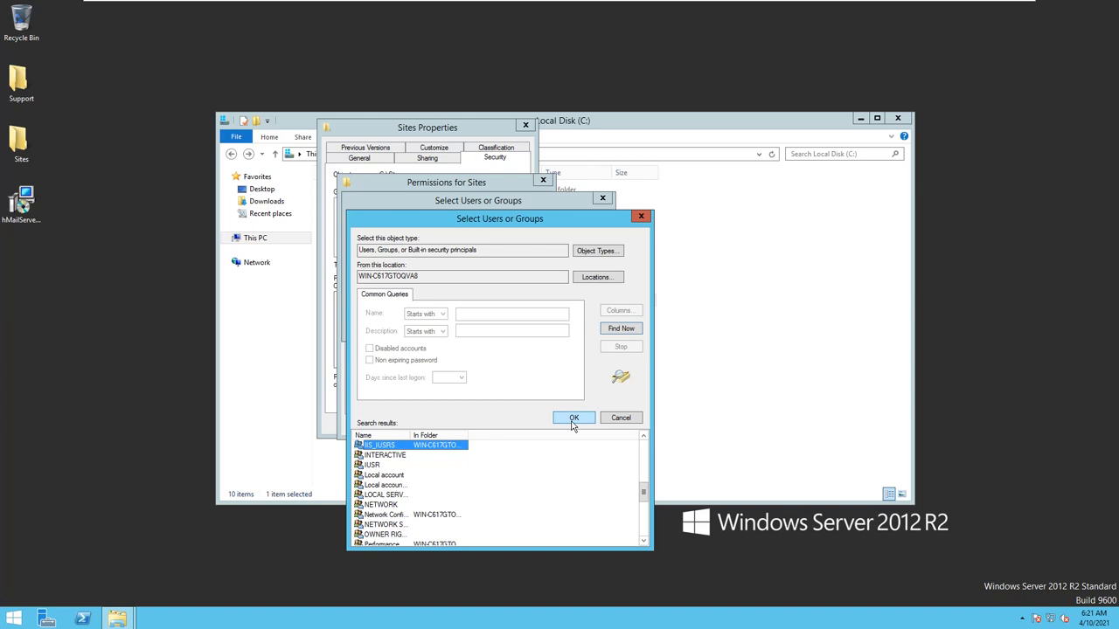
left_click(573, 417)
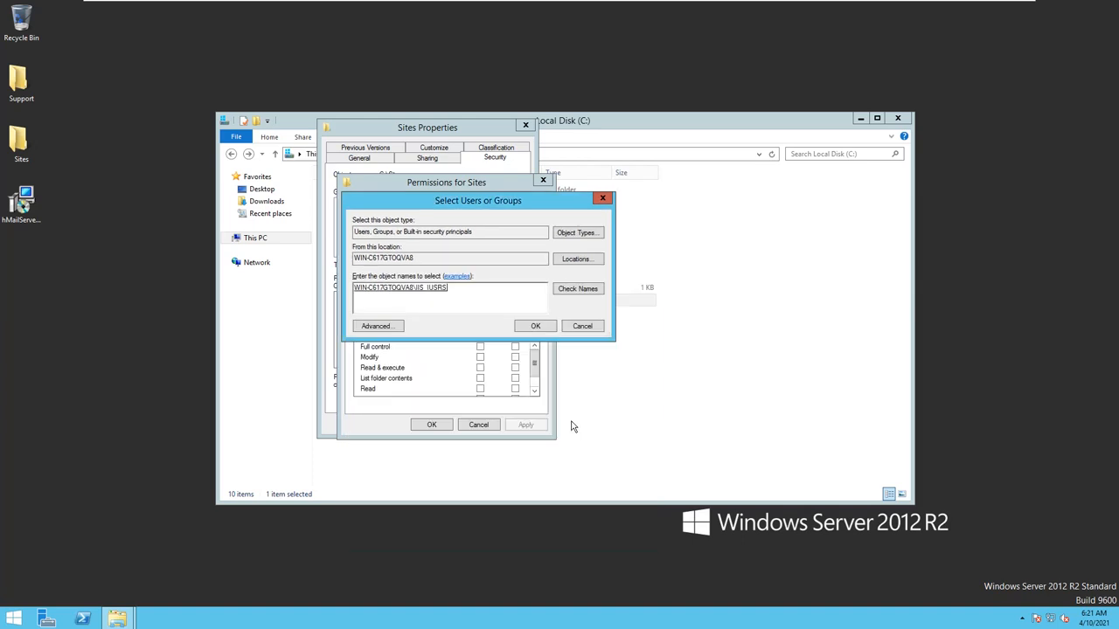
left_click(540, 329)
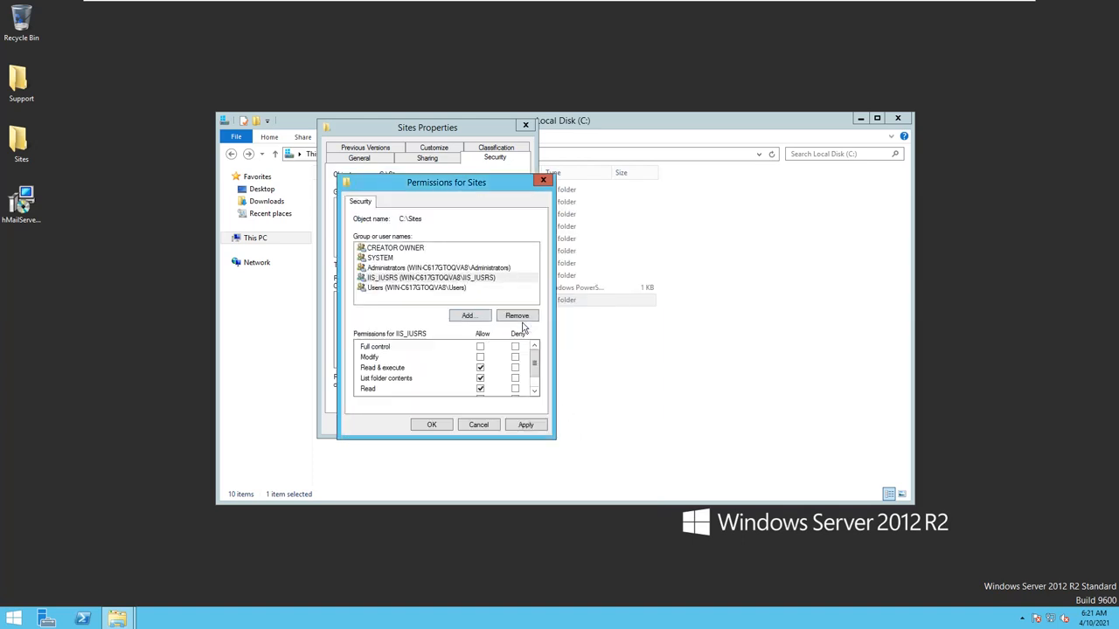
Step: Grant IIS_IUSRS full control of the C:\Sites folder, apply the permissions and close the folder properties
left_click(480, 347)
left_click(516, 425)
left_click(432, 425)
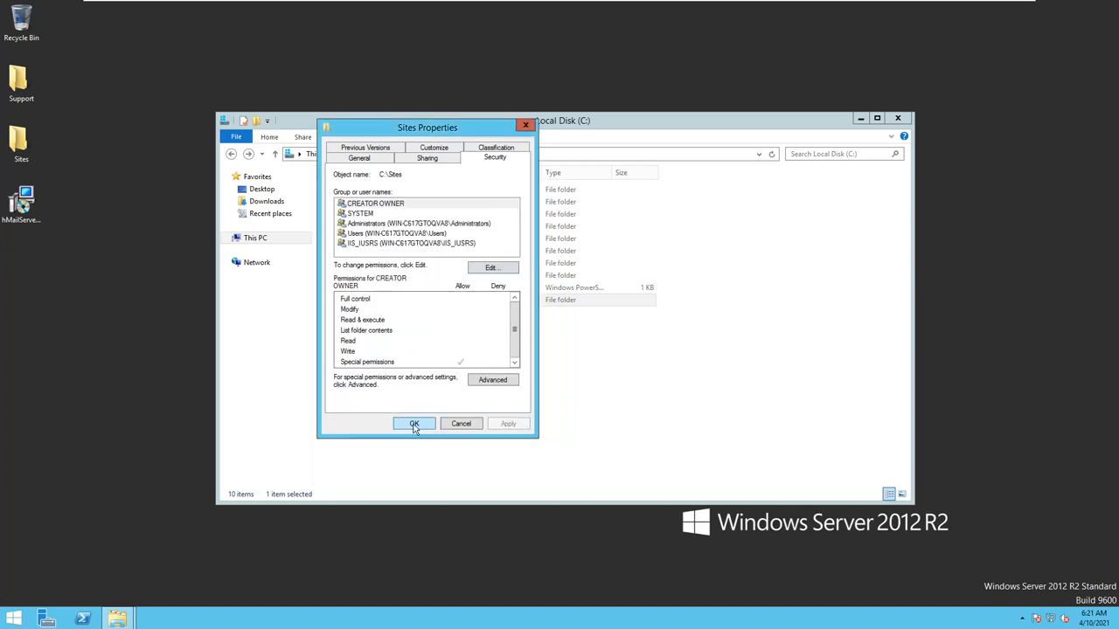
left_click(414, 426)
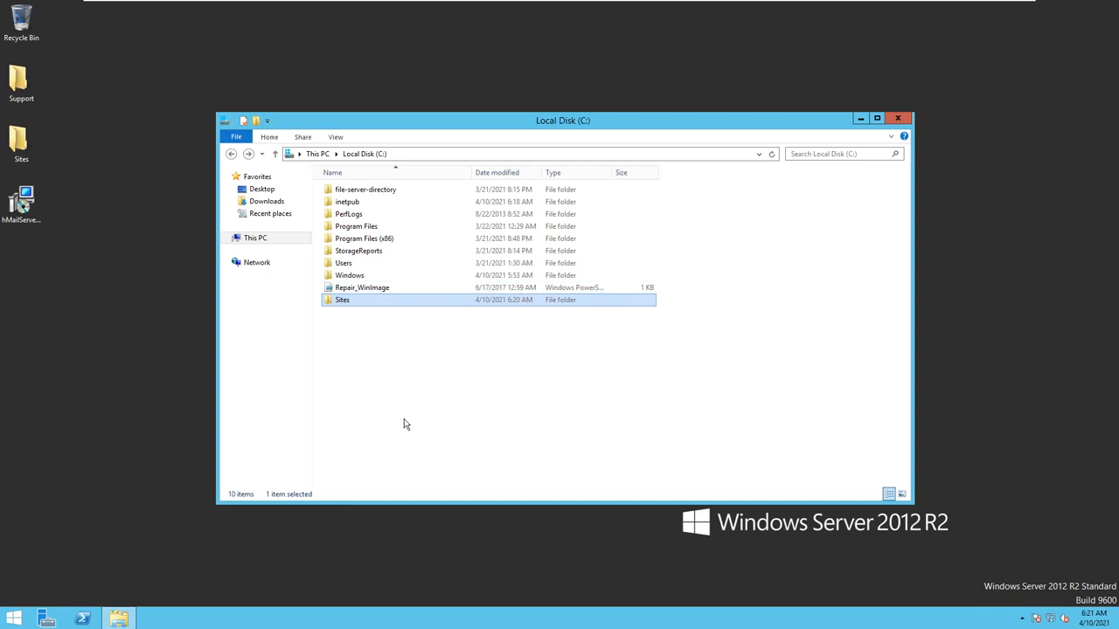
Step: Switch to Server Manager and open Internet Information Services (IIS) Manager from its tools
left_click(6, 618)
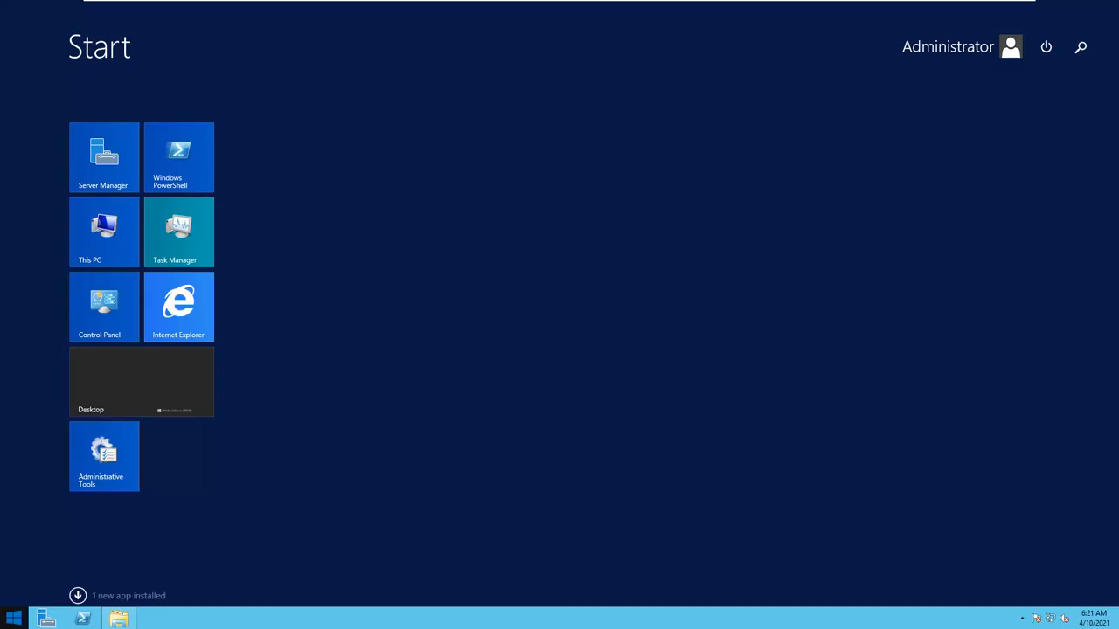
left_click(14, 618)
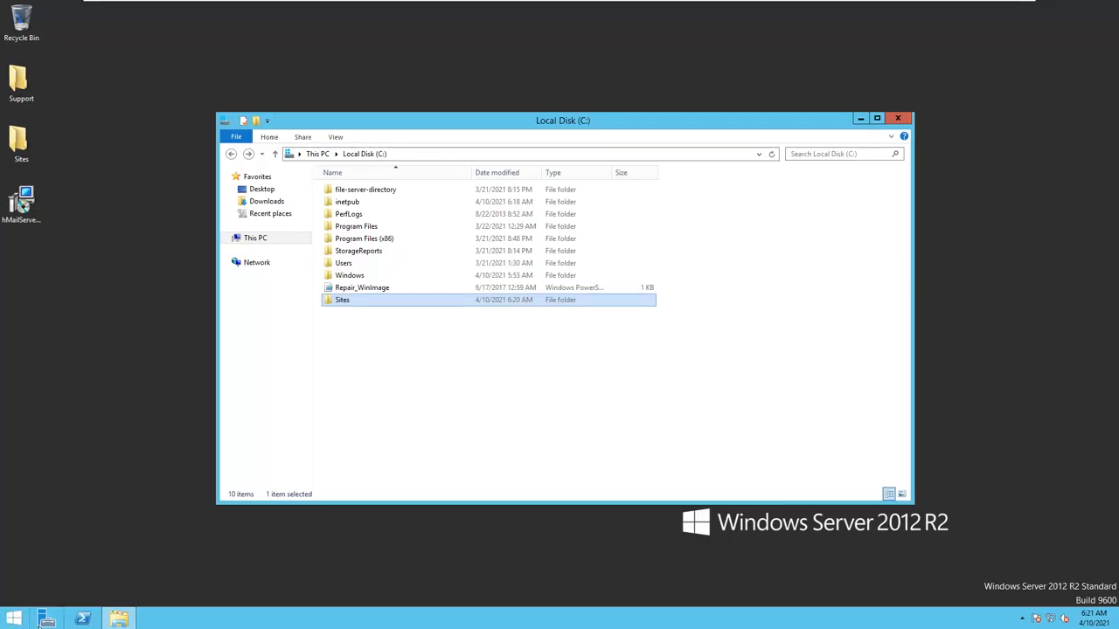
left_click(47, 619)
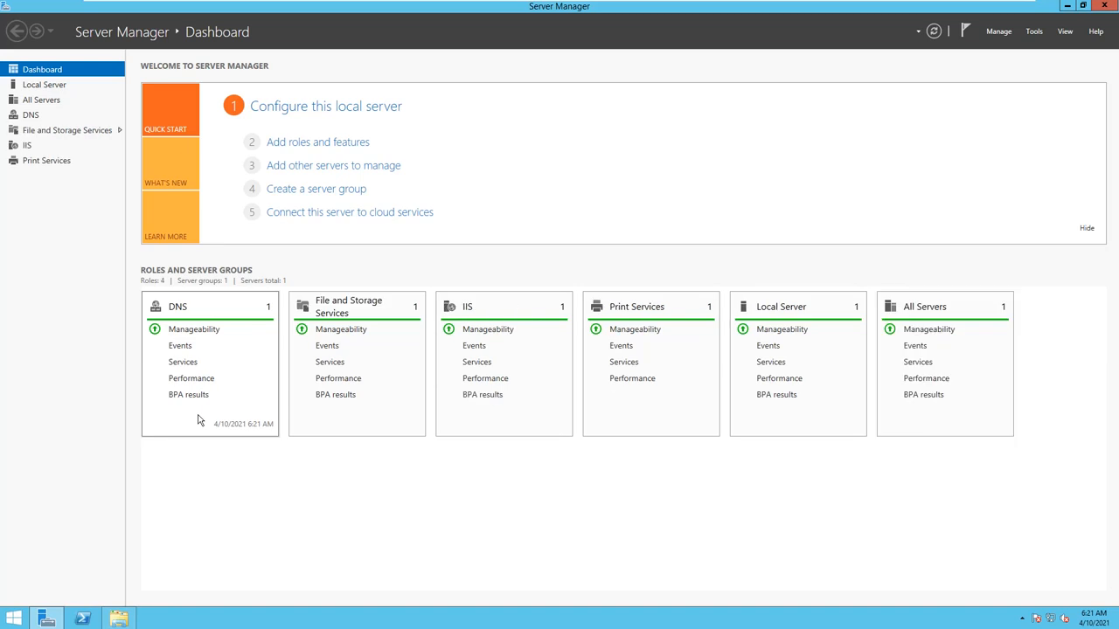
left_click(1033, 33)
left_click(1027, 127)
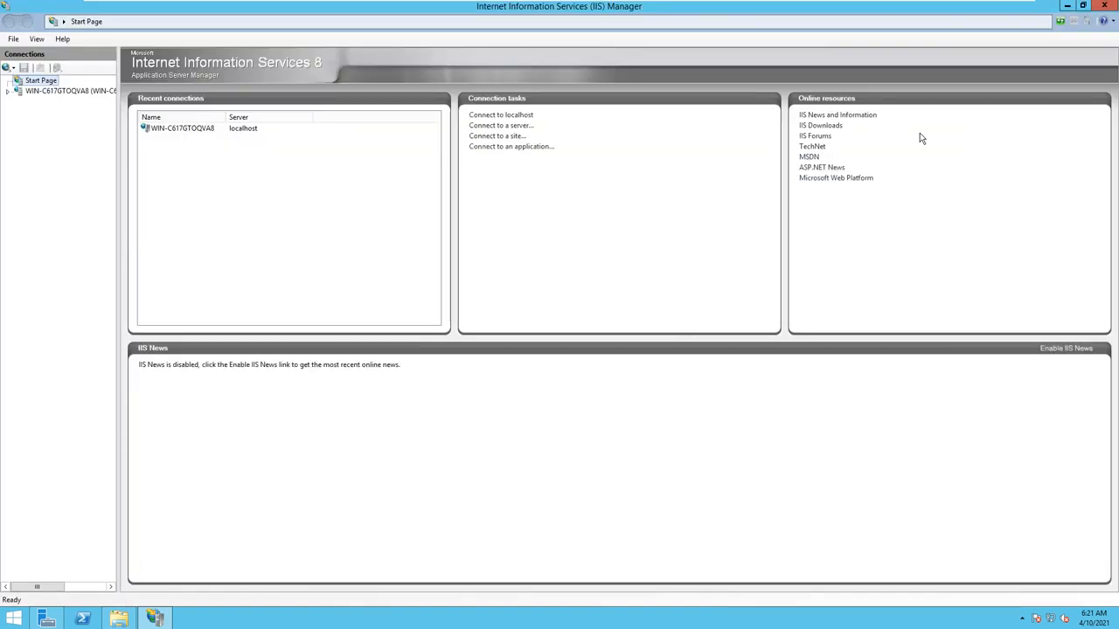
Step: Expand the local server, accept the Web Platform offer and open Default Web Site under Sites
left_click(7, 90)
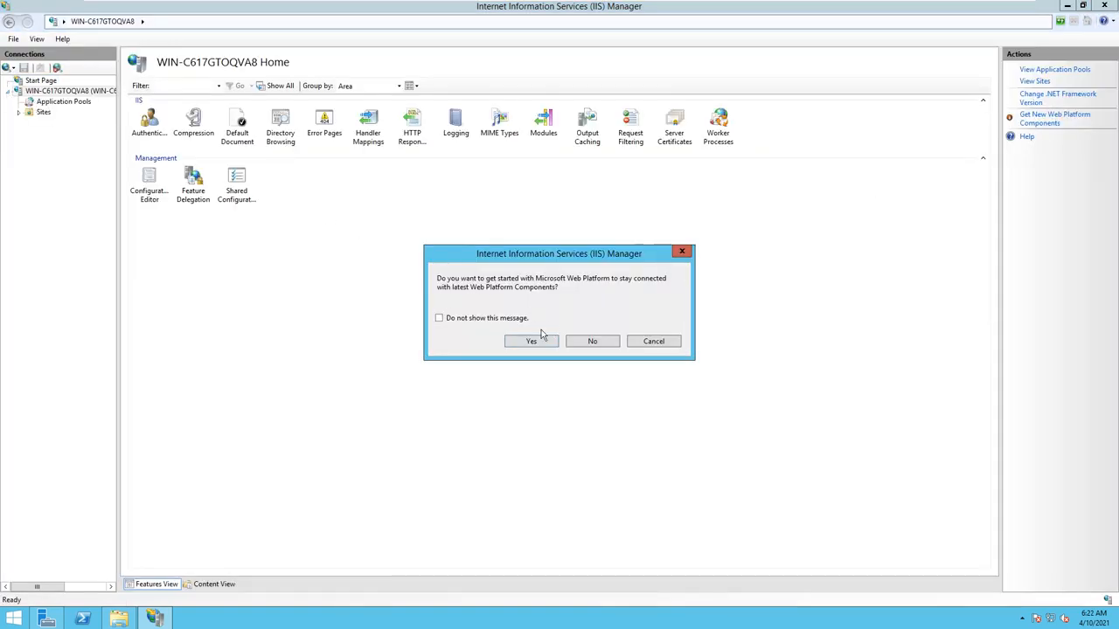
left_click(528, 343)
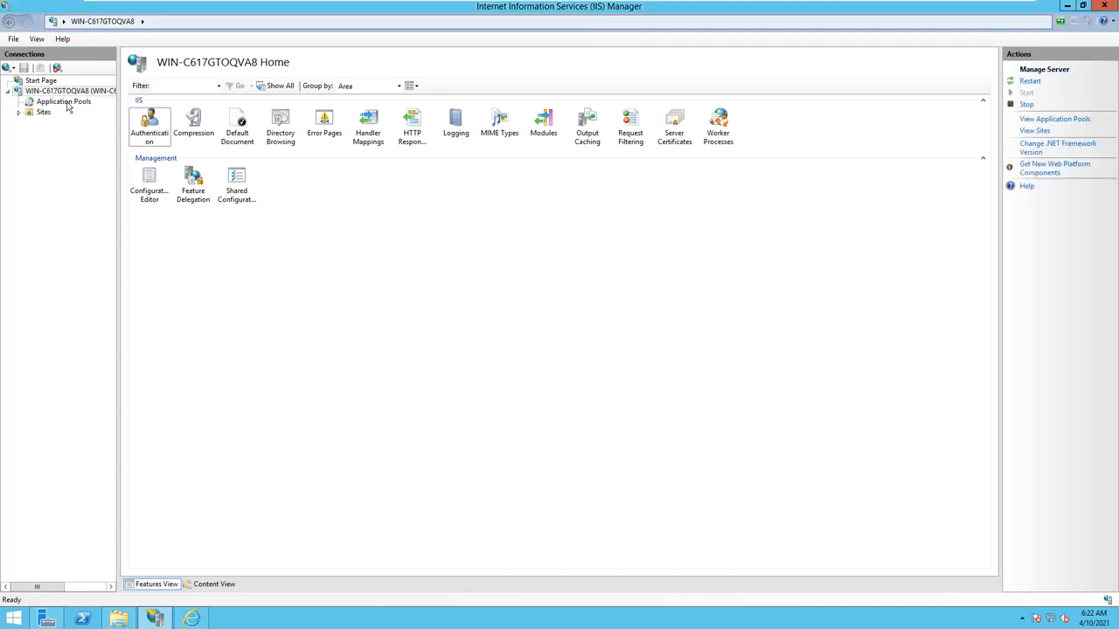
left_click(20, 113)
left_click(52, 122)
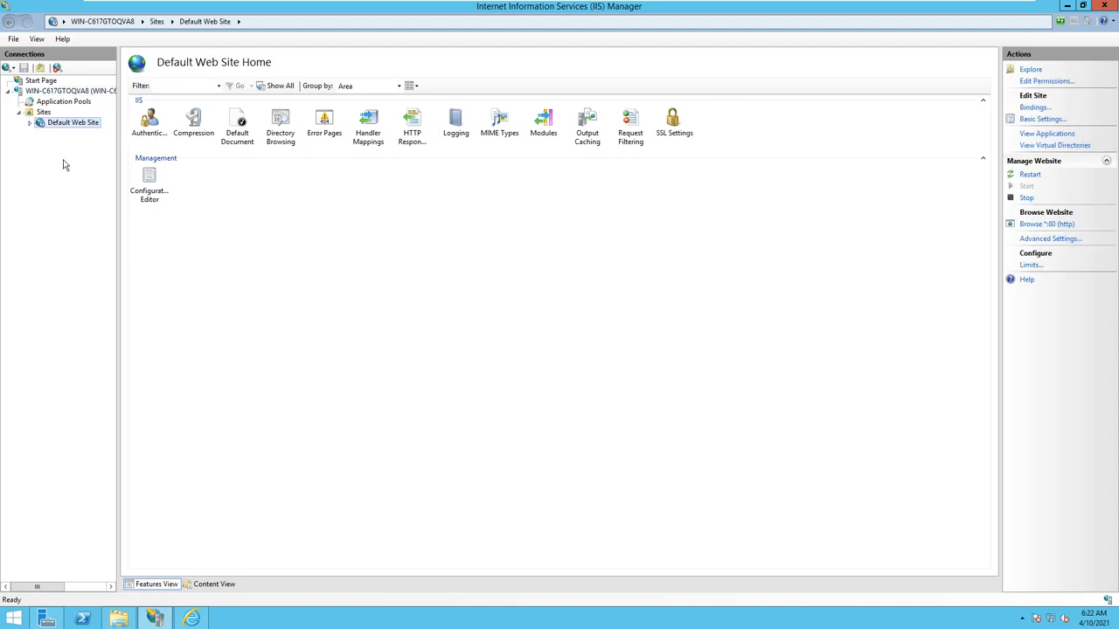
Step: Load localhost in Internet Explorer to view the default site, and return to IIS Manager
left_click(192, 618)
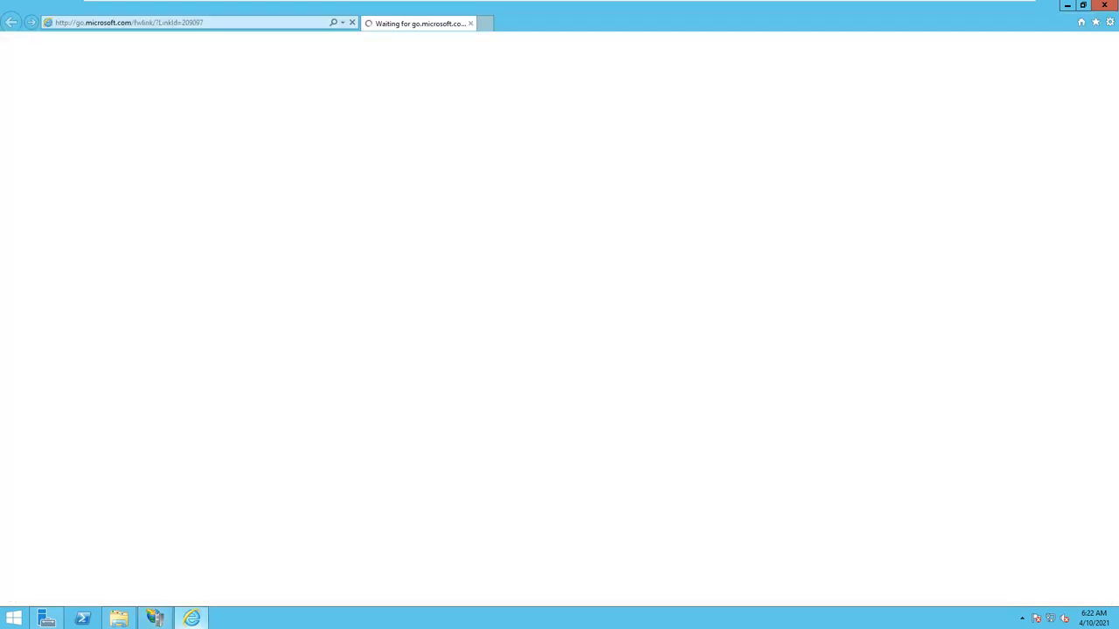
left_click(79, 22)
type("localhost")
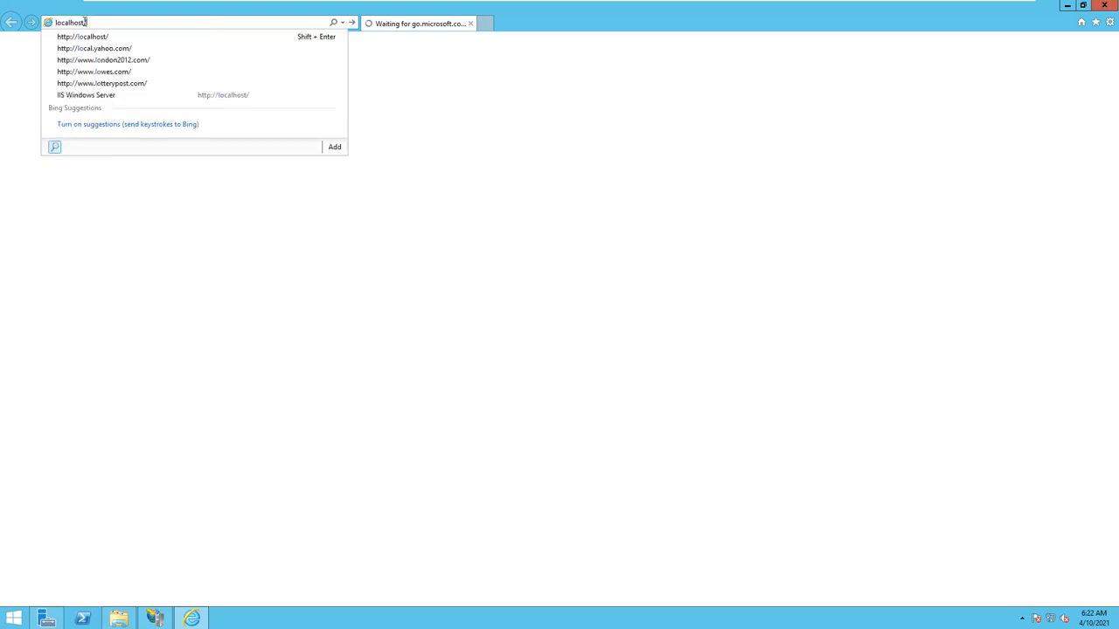
key("Return")
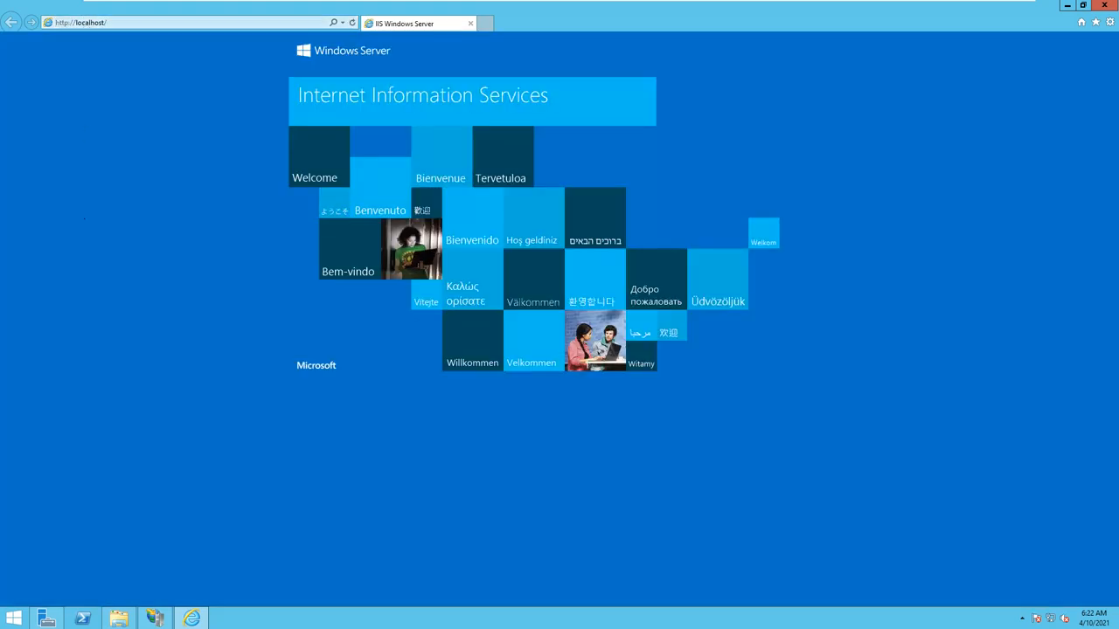
left_click(155, 619)
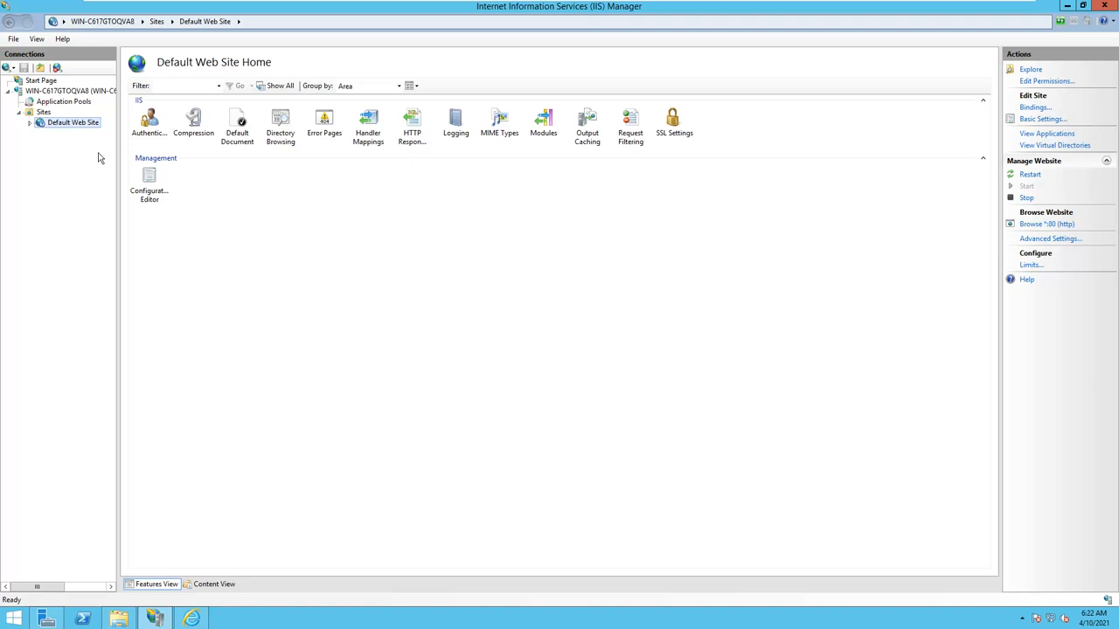
Step: Start adding a website named computer under Sites, with C:\Sites\Computer as its physical path
left_click(40, 113)
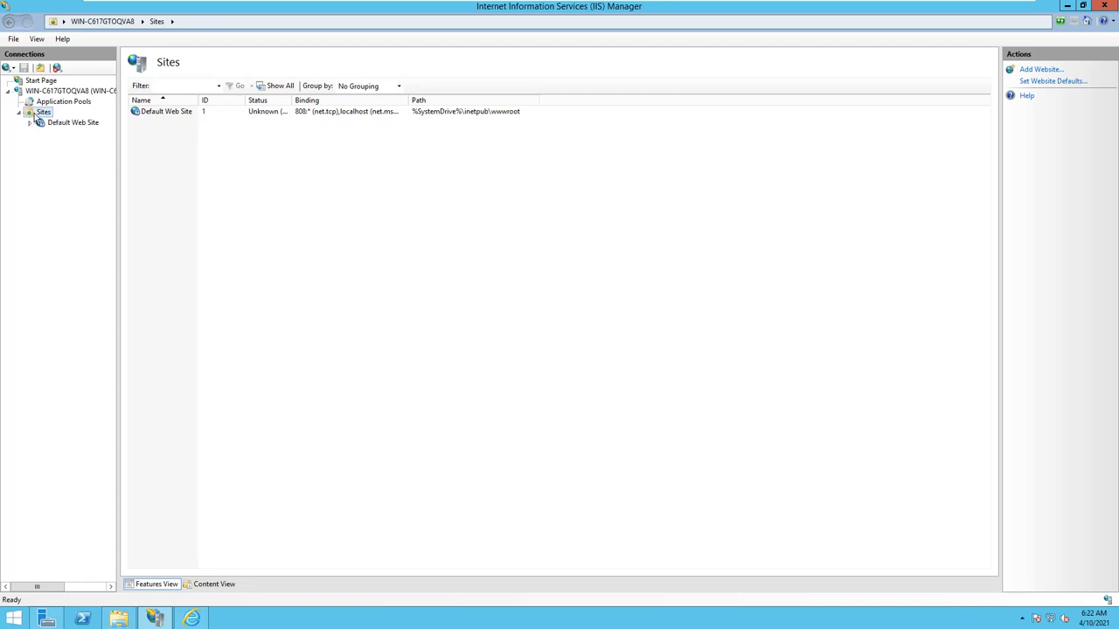
right_click(35, 118)
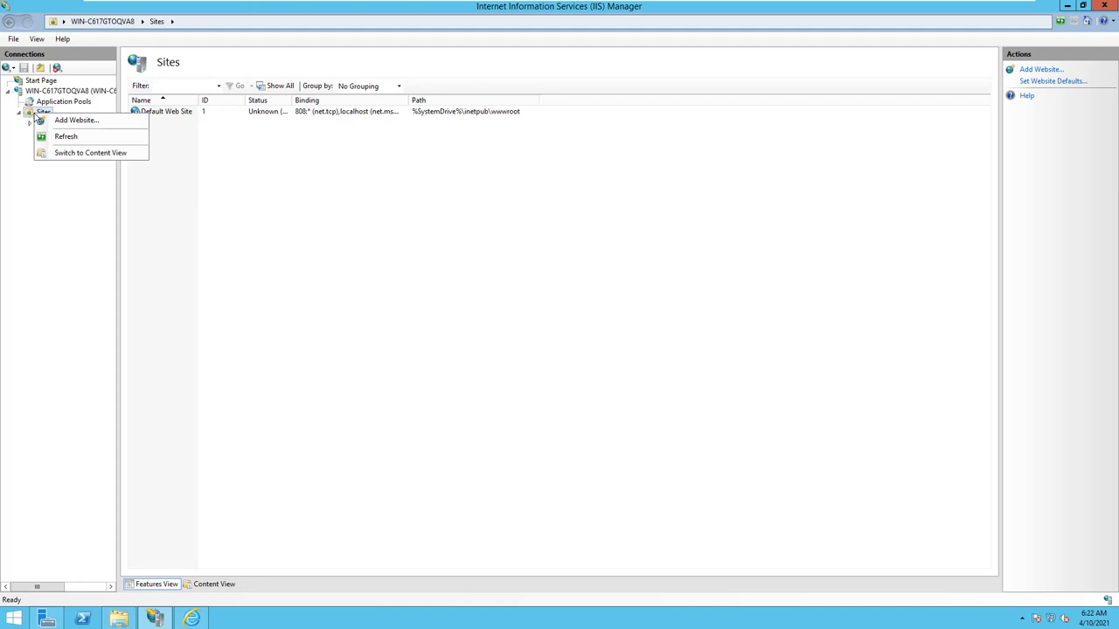
left_click(70, 120)
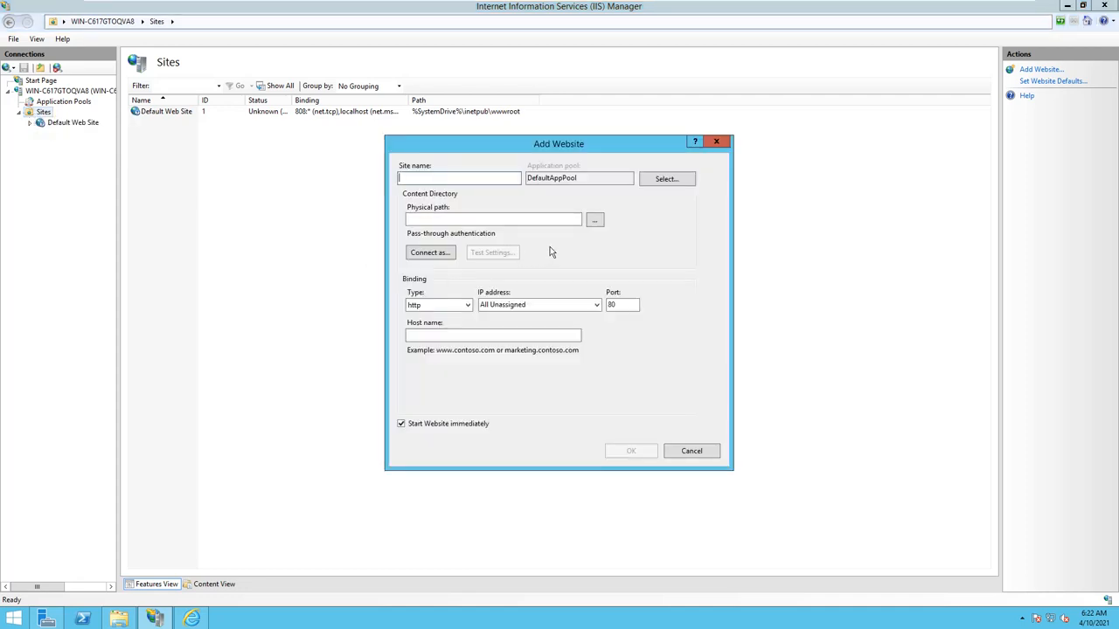
type("computer")
left_click(595, 222)
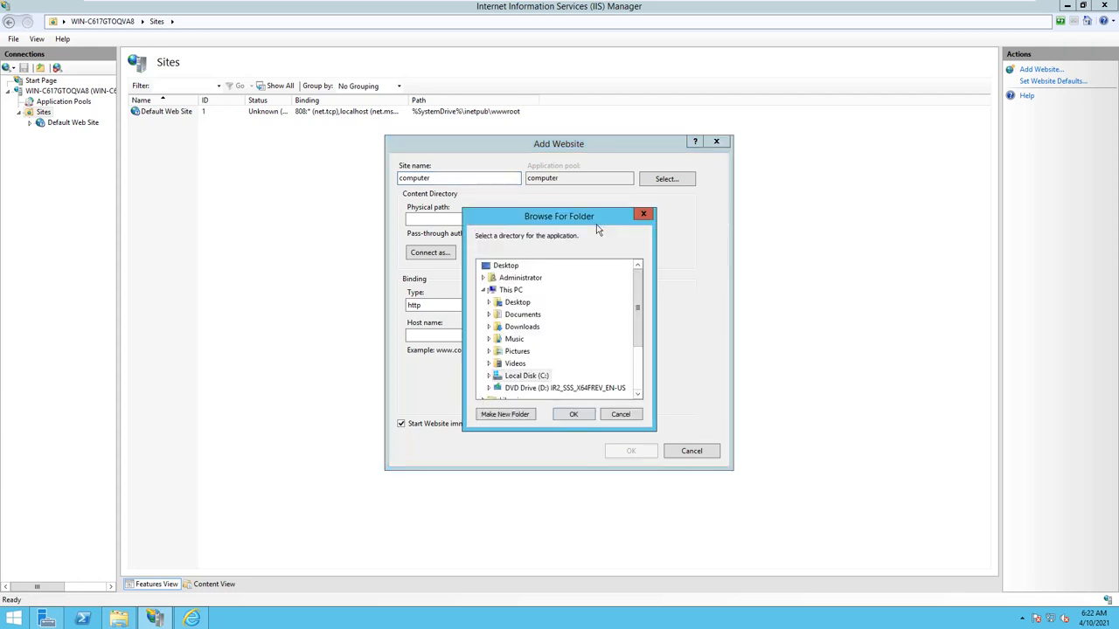
left_click(649, 217)
left_click(597, 220)
left_click(489, 376)
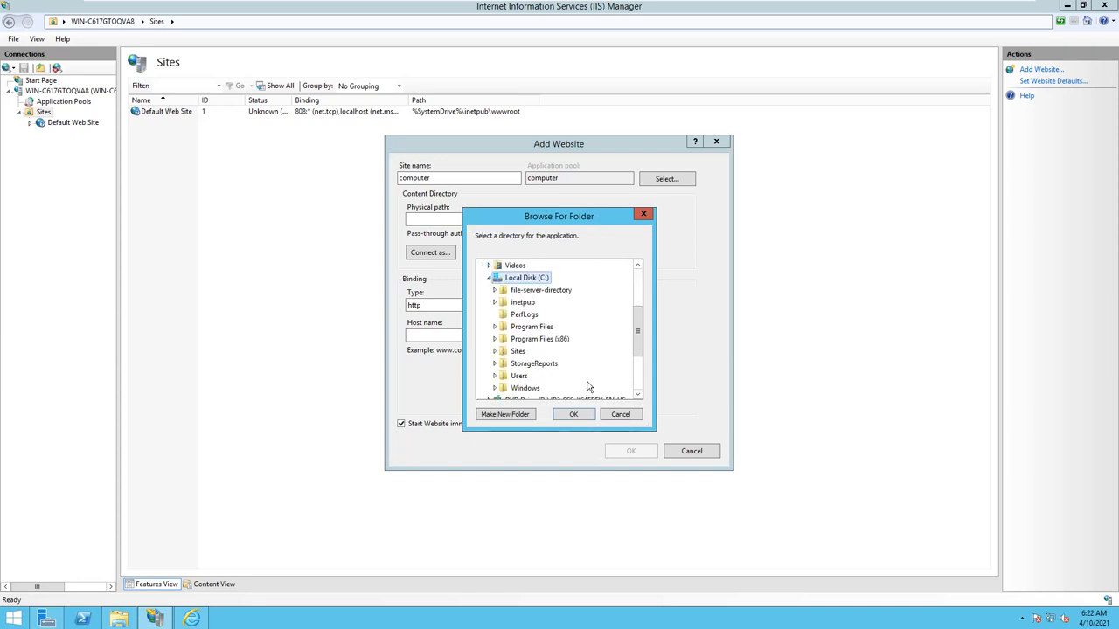
double_click(516, 351)
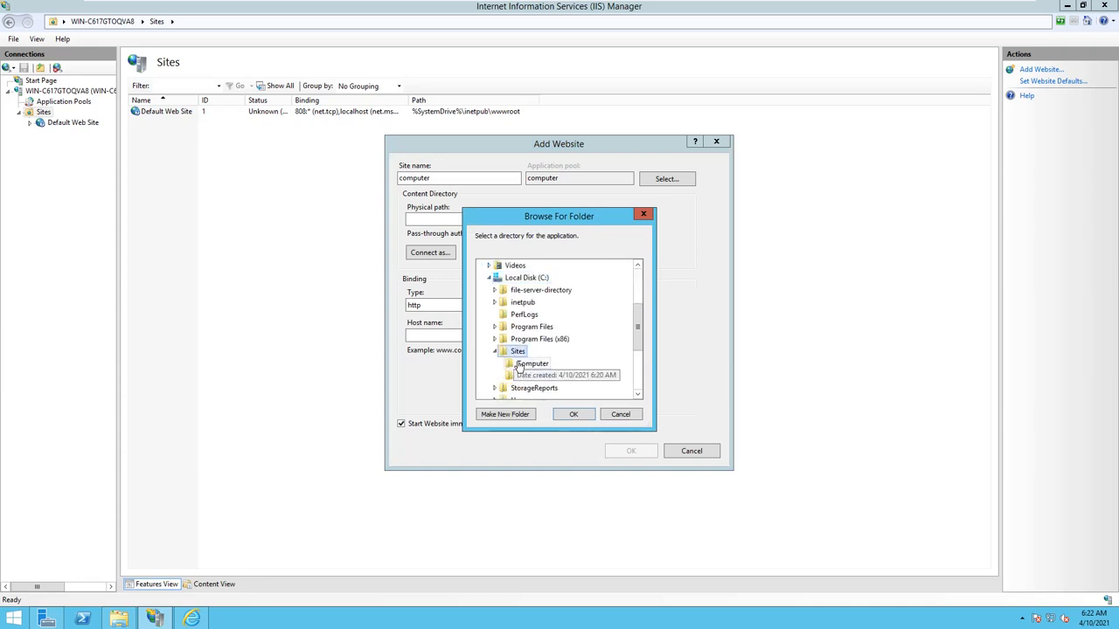
left_click(529, 364)
left_click(571, 415)
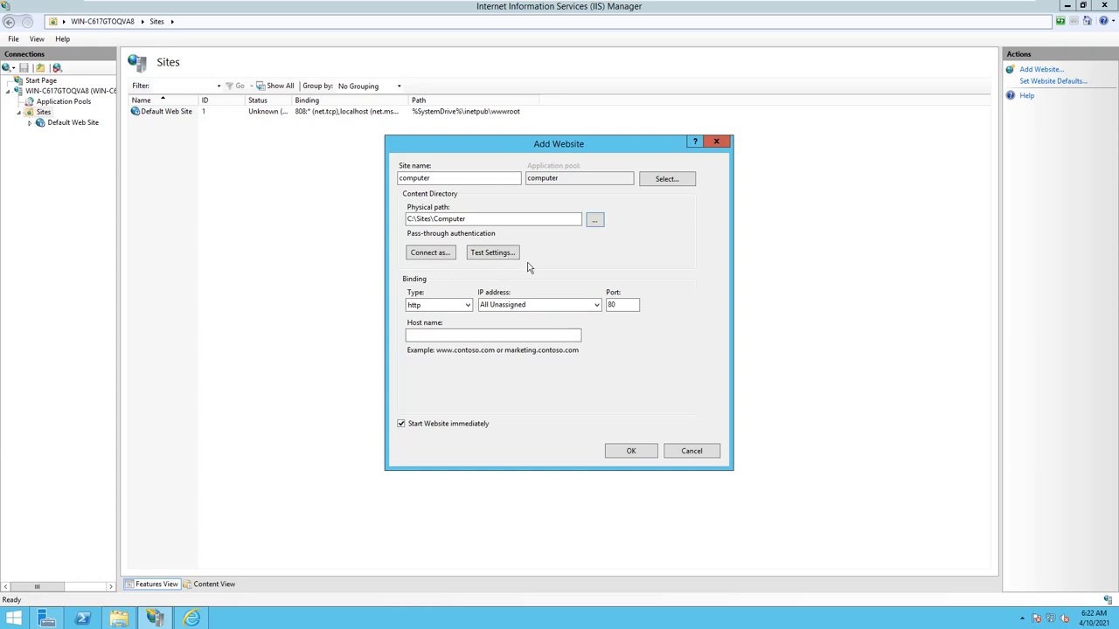
Step: Bind the new website to http on 192.168.56.141 with host name comp.gpjamnagar.com and create it
left_click(444, 305)
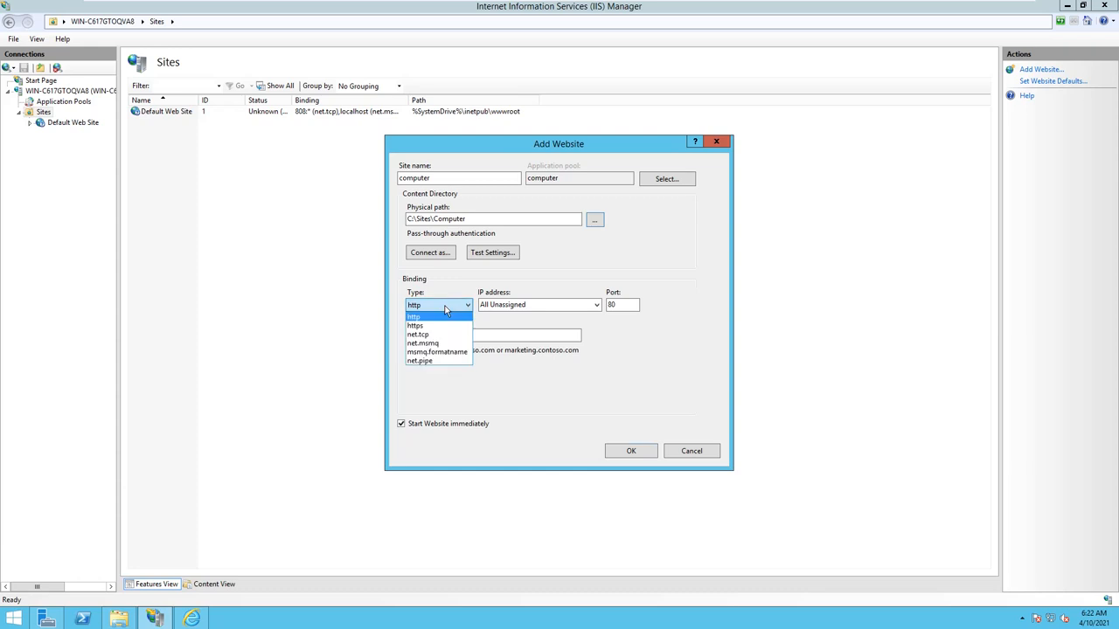
left_click(442, 318)
left_click(589, 308)
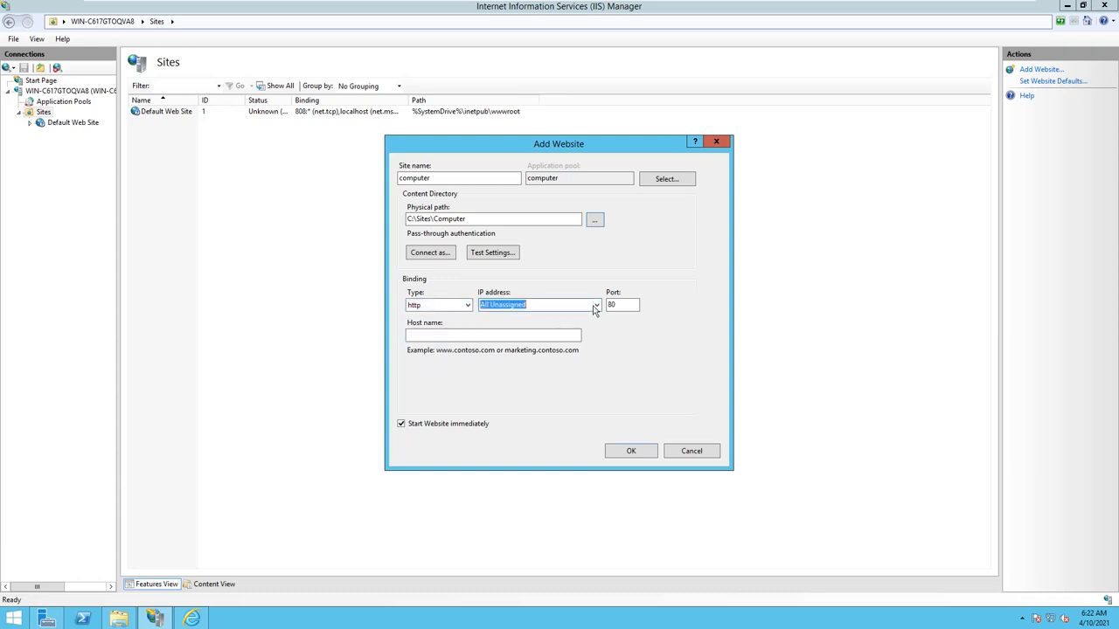
left_click(598, 306)
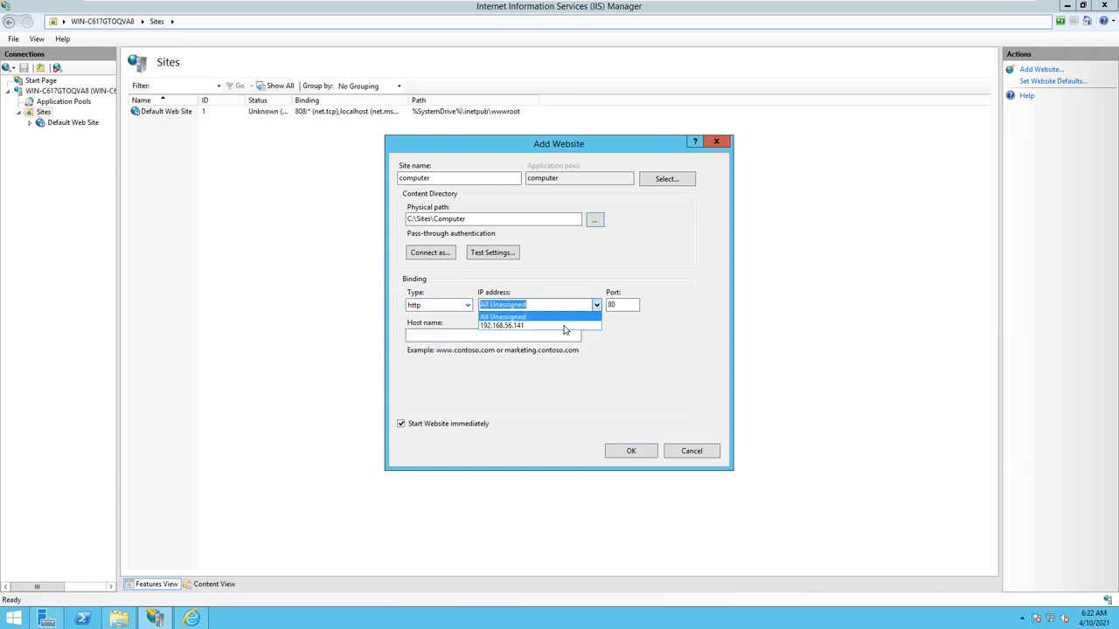
left_click(517, 328)
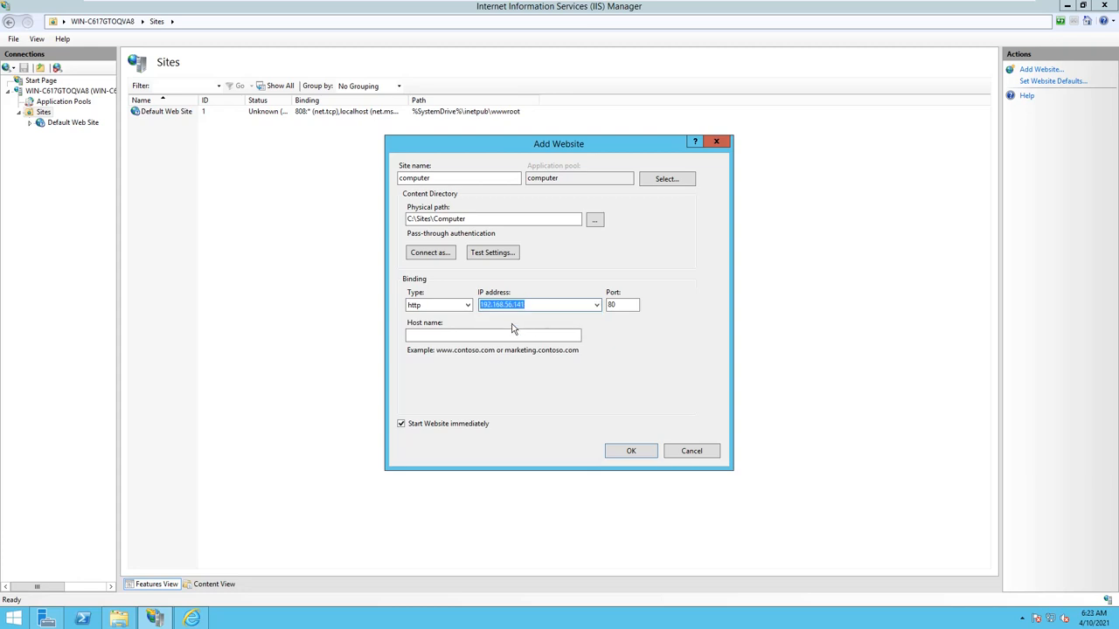
left_click(441, 337)
type("c")
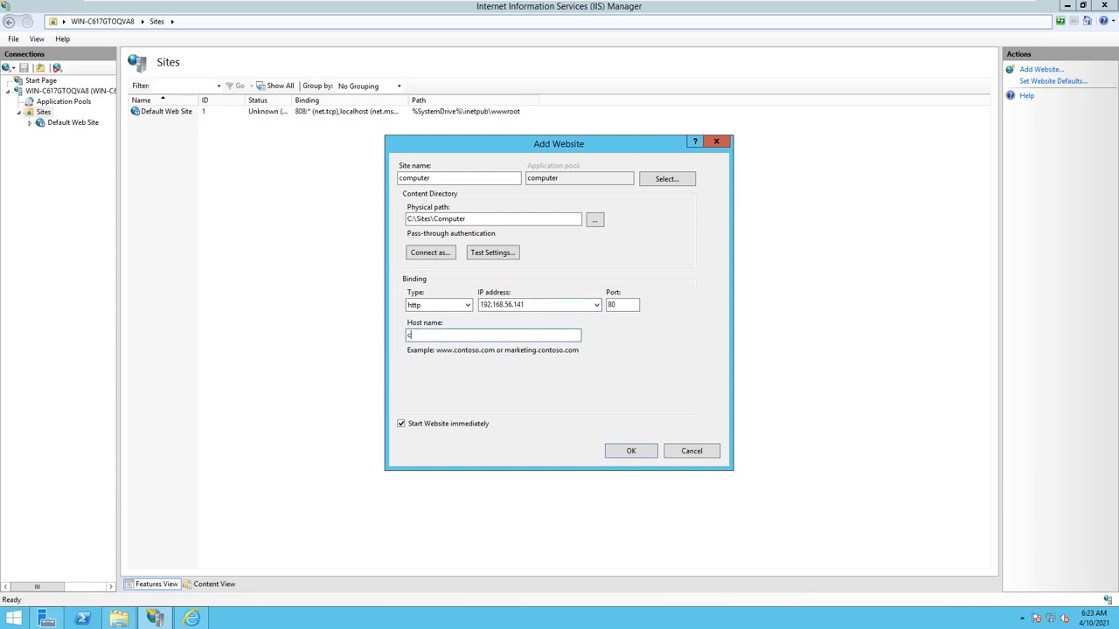
type("omp.gpjamnagar.com")
left_click(632, 451)
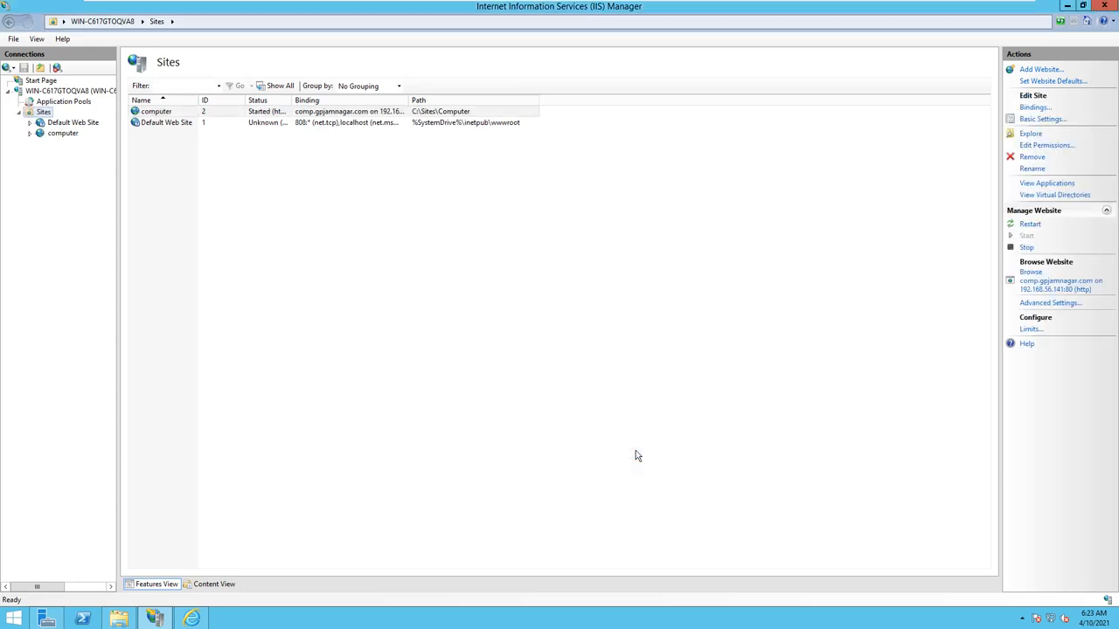
Step: Select the computer site, widen its Status column and browse comp.gpjamnagar.com on 192.168.56.141:80
left_click(165, 113)
left_click_drag(292, 99, 340, 100)
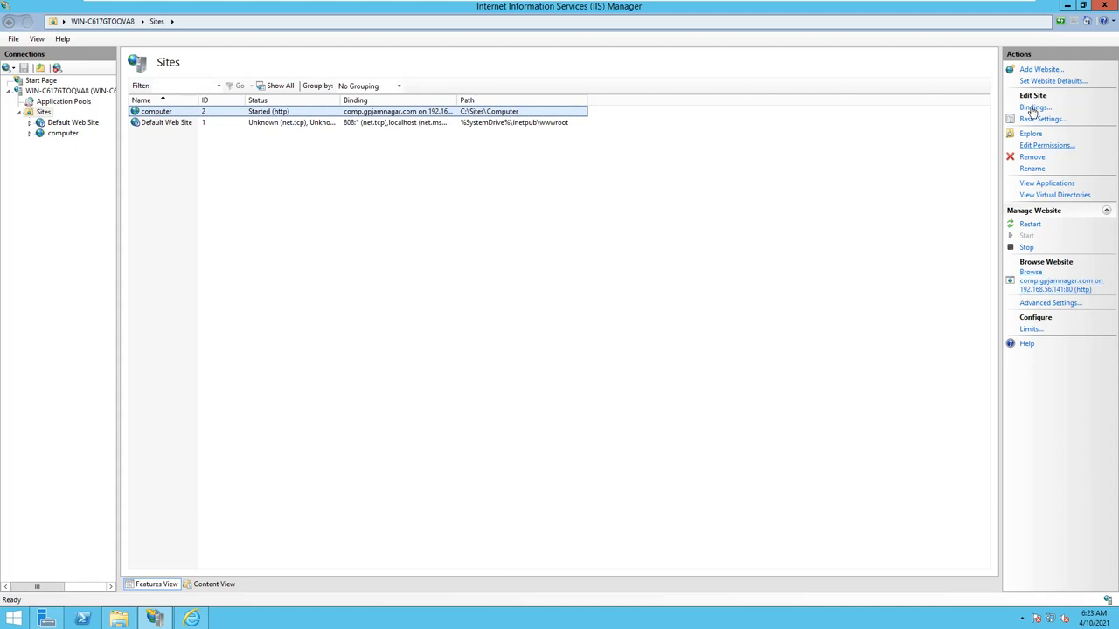
left_click(1049, 291)
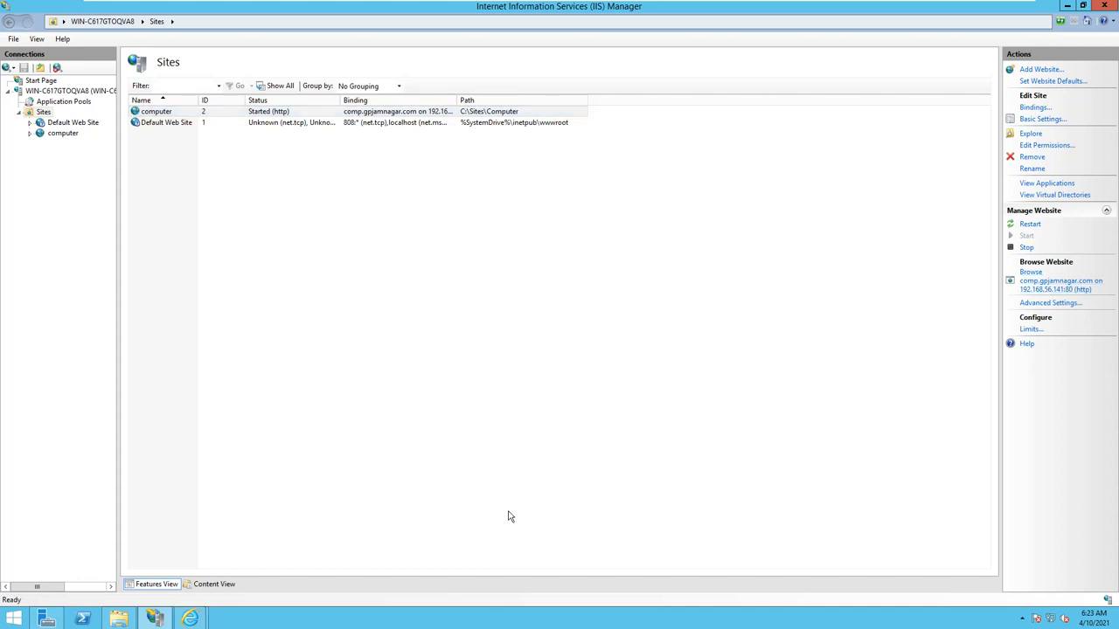
Step: View the comp.gpjamnagar.com page in Internet Explorer, and close all browser tabs
mouse_move(190, 618)
left_click(250, 574)
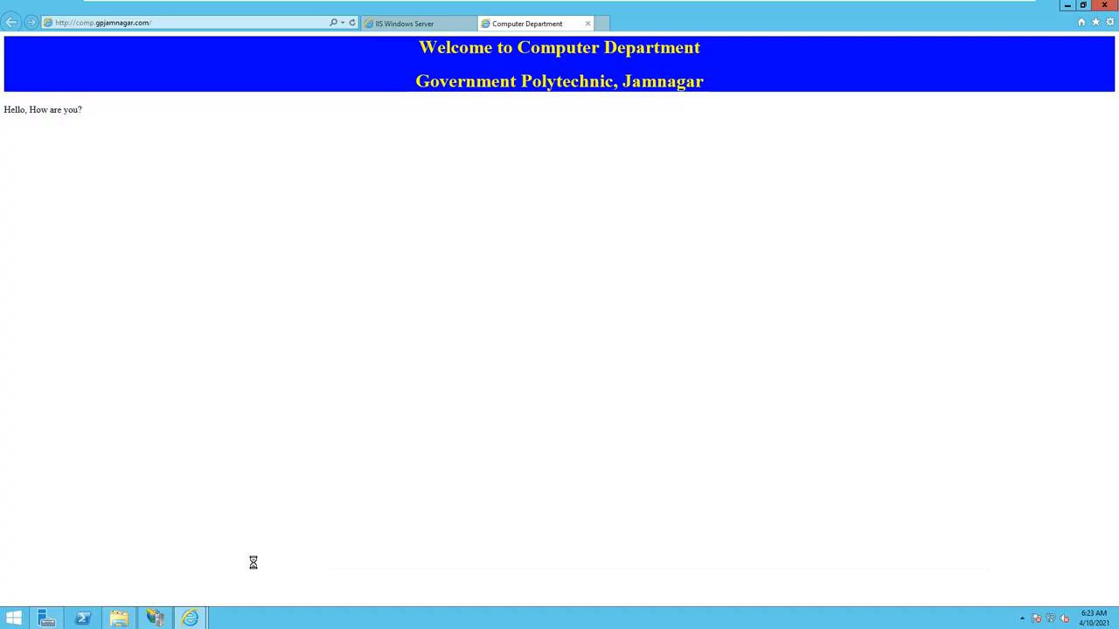
left_click(124, 24)
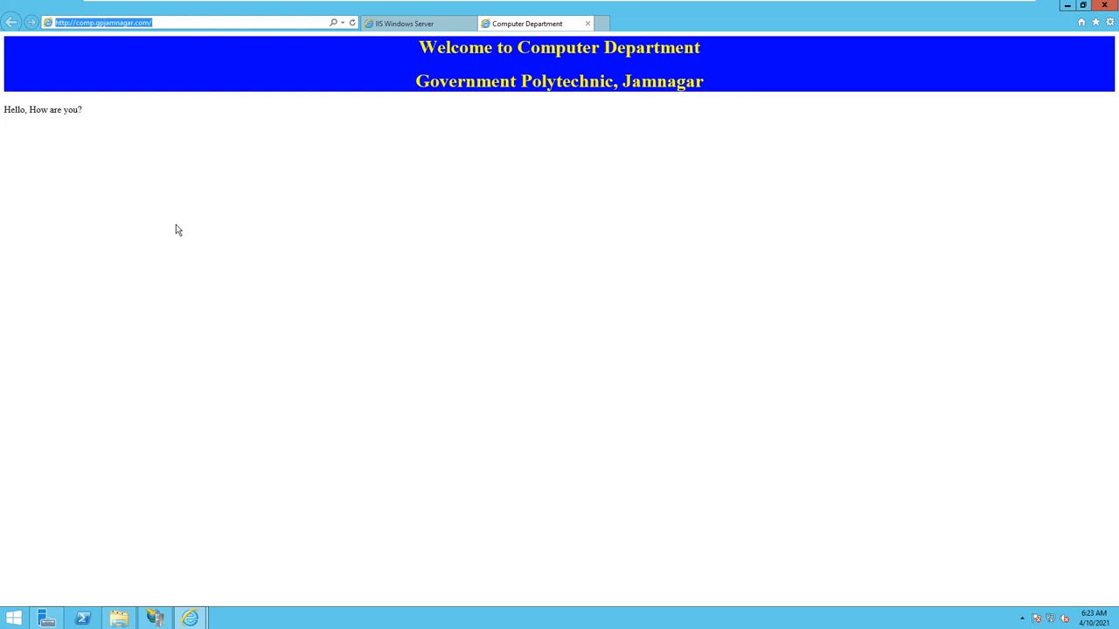
left_click(1104, 4)
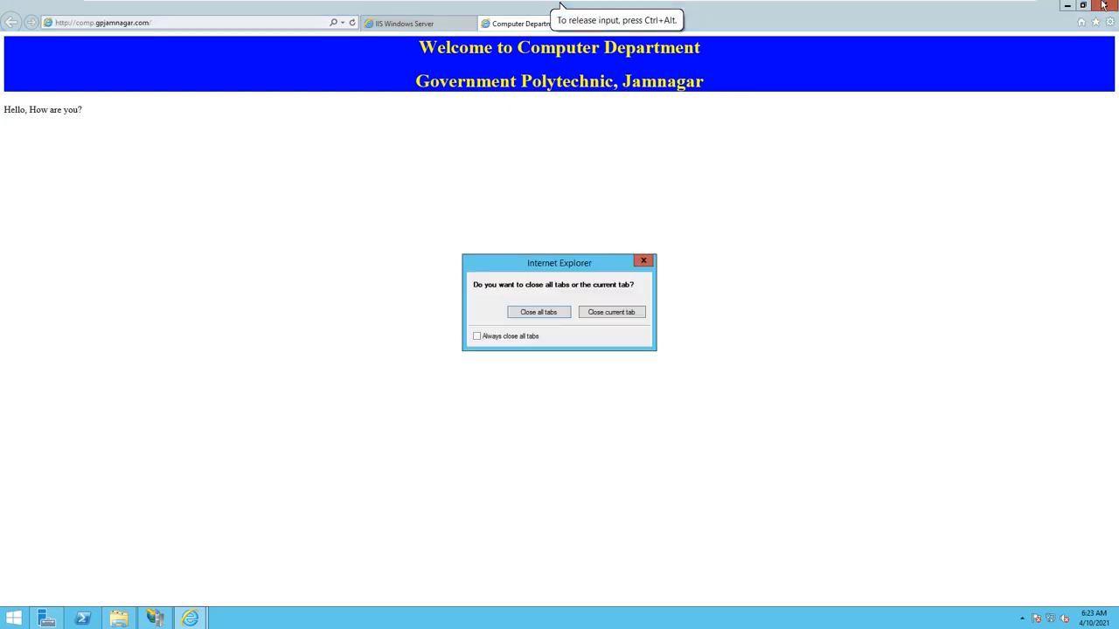
left_click(551, 319)
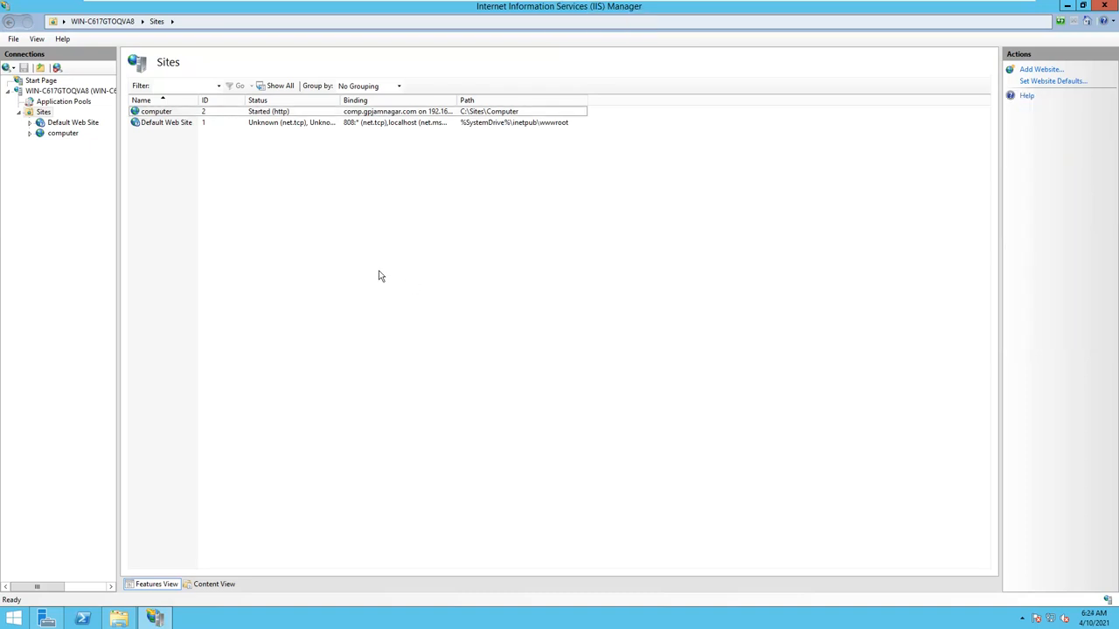
Step: Start adding a website named mechanical under Sites, with C:\Sites\mechanical as its physical path
right_click(39, 117)
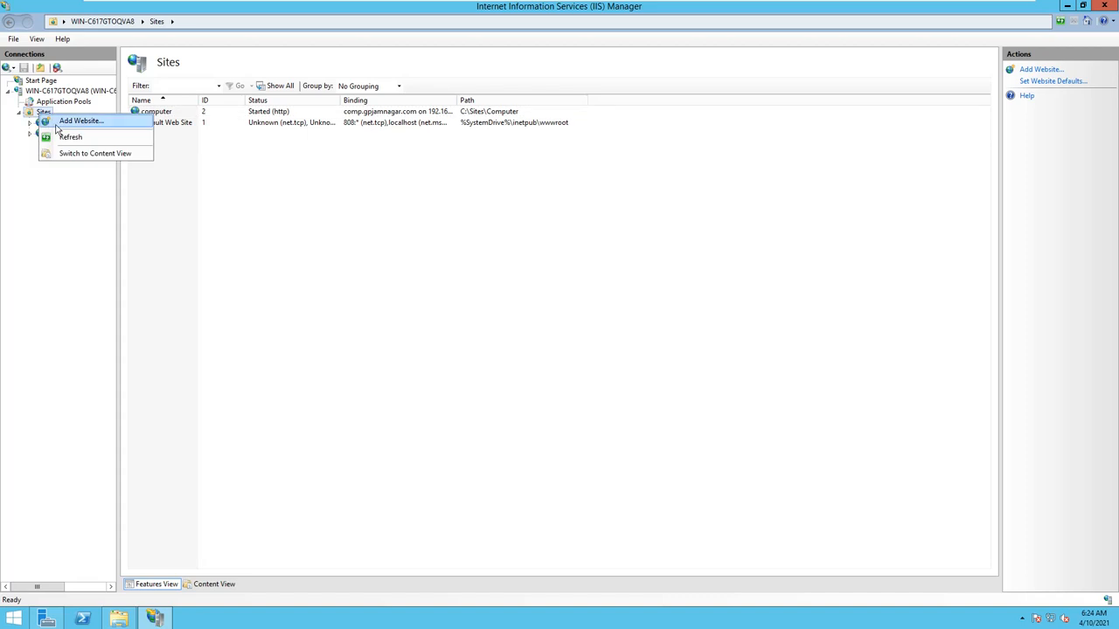
left_click(54, 121)
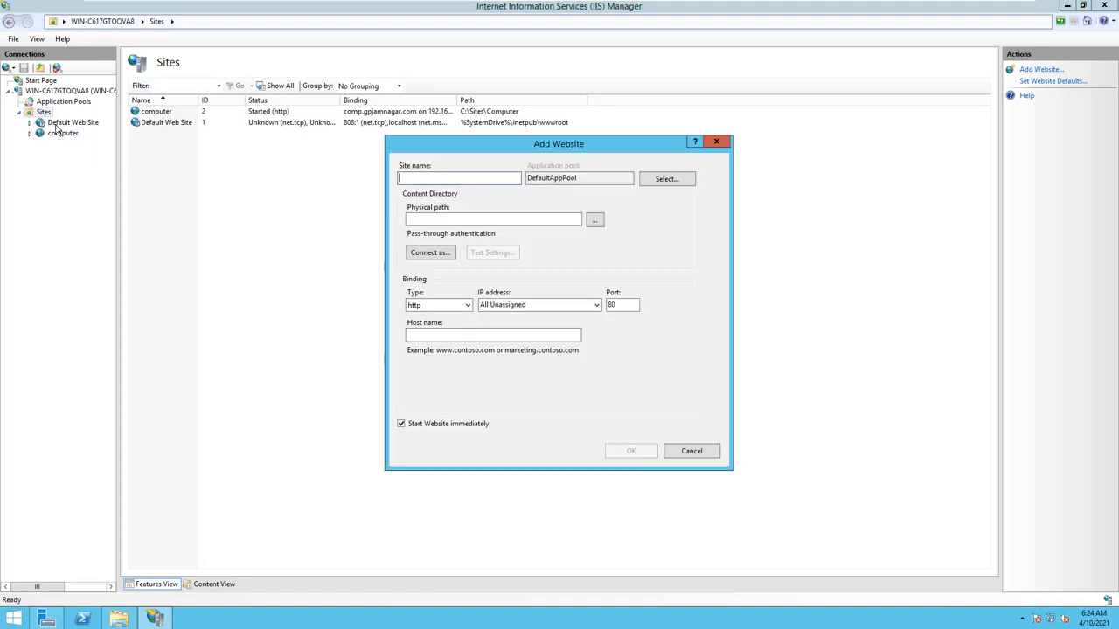
left_click(483, 179)
type("mechnica")
left_click(595, 219)
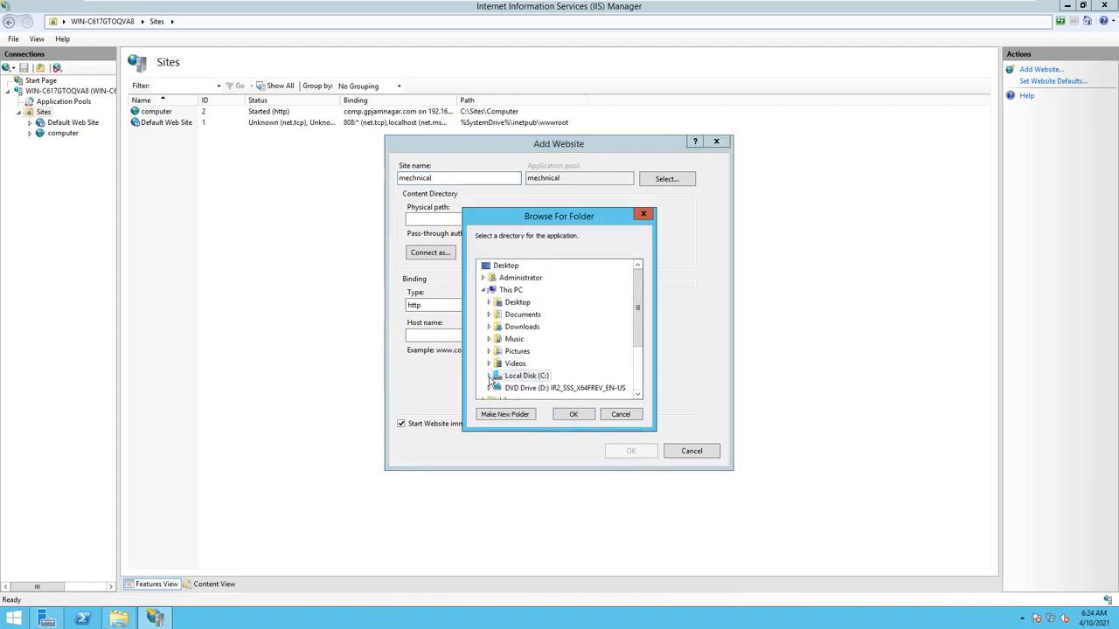
double_click(526, 375)
left_click(517, 351)
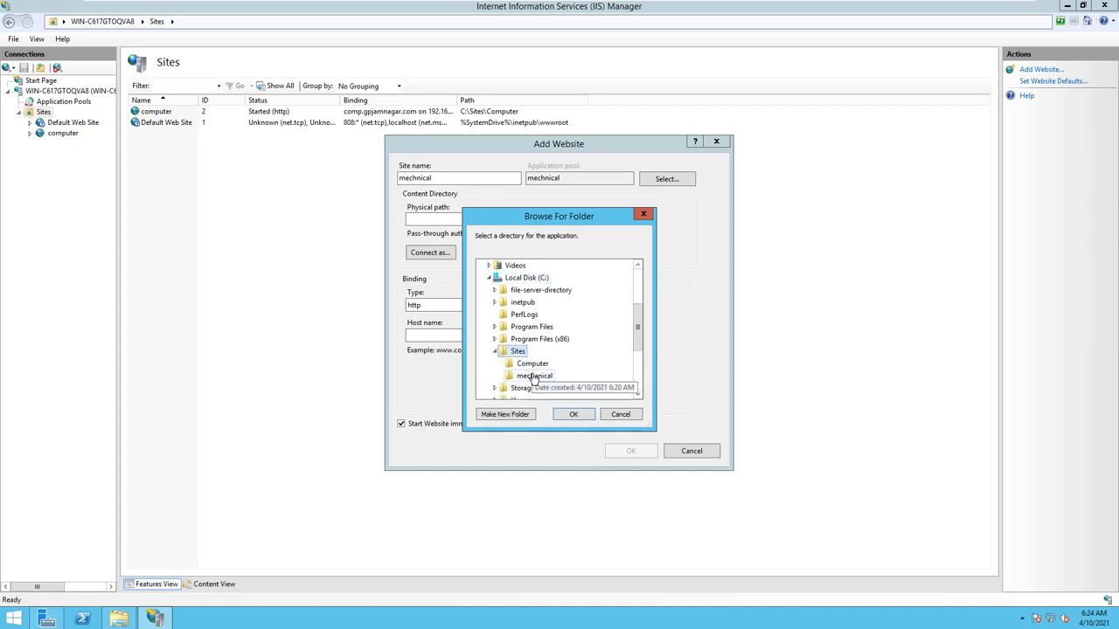
left_click(534, 375)
left_click(573, 415)
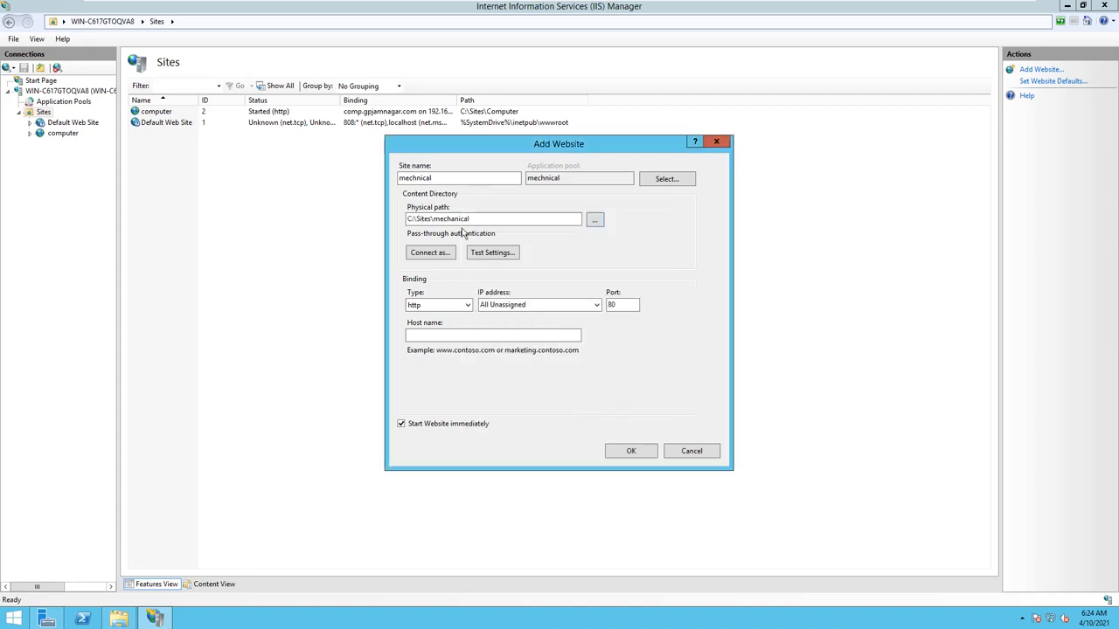
left_click(417, 179)
type("a")
Step: Bind the mechanical website to 192.168.56.141 with host name mech.gpjamnagar.com and create it
left_click(596, 305)
left_click(562, 325)
left_click(513, 336)
type("mech")
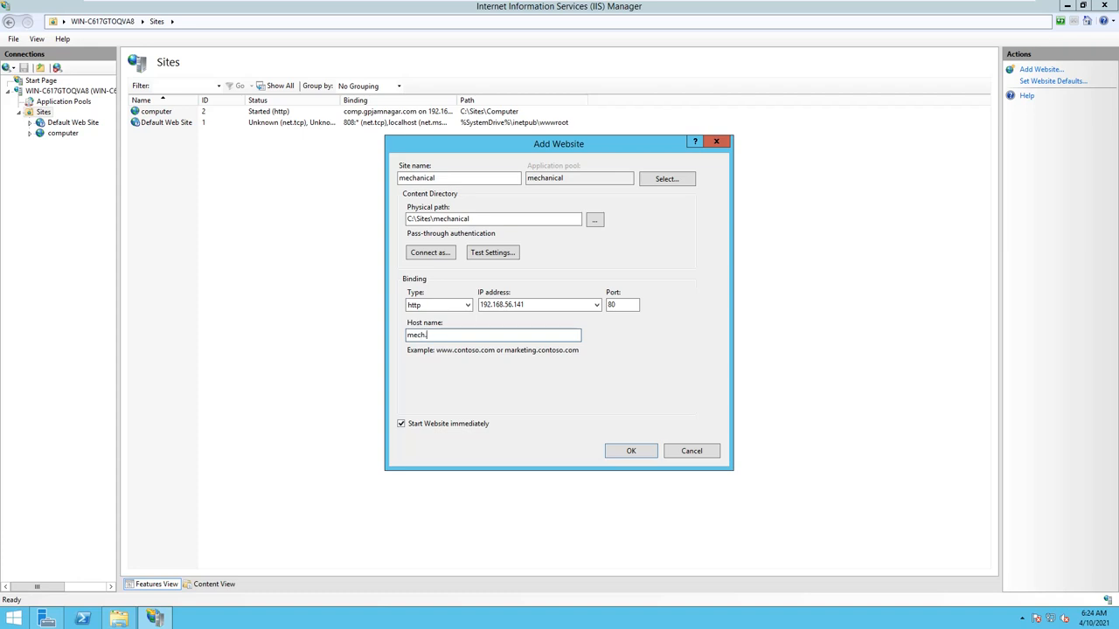
type(".gpjamnagar.com")
left_click(630, 451)
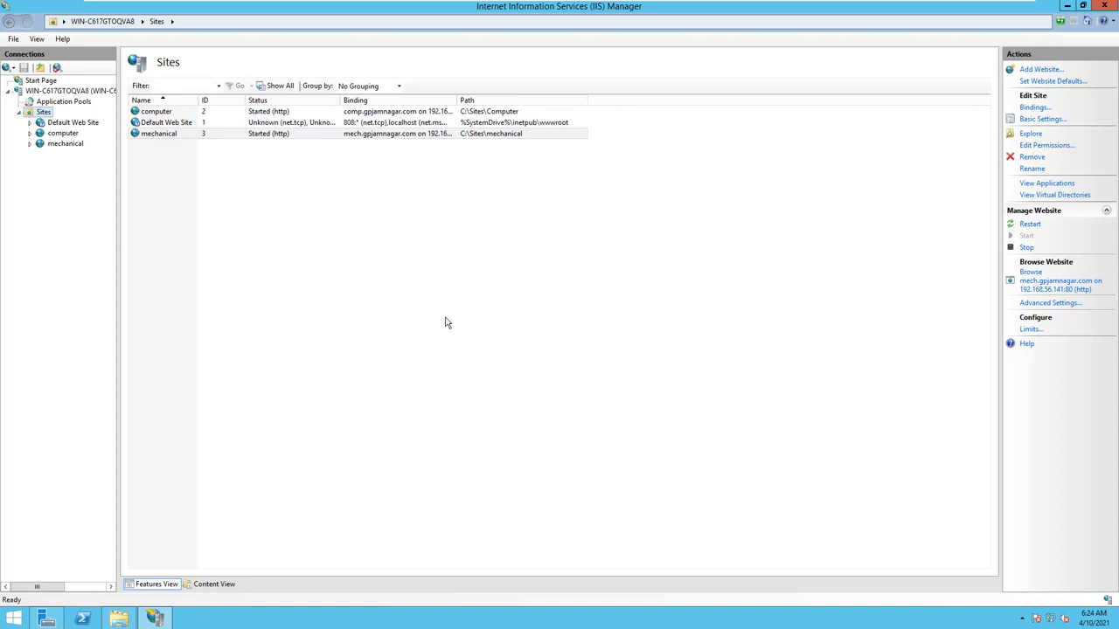
Step: Browse the mechanical site at mech.gpjamnagar.com on 192.168.56.141:80, and close the browser
left_click(1046, 295)
left_click(192, 619)
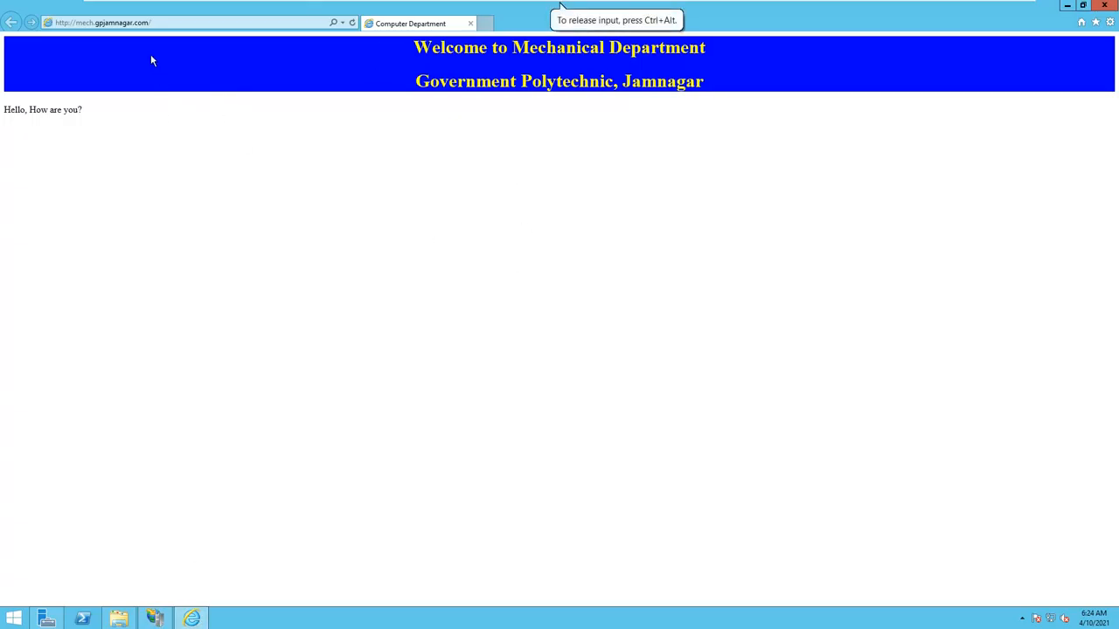
left_click(156, 23)
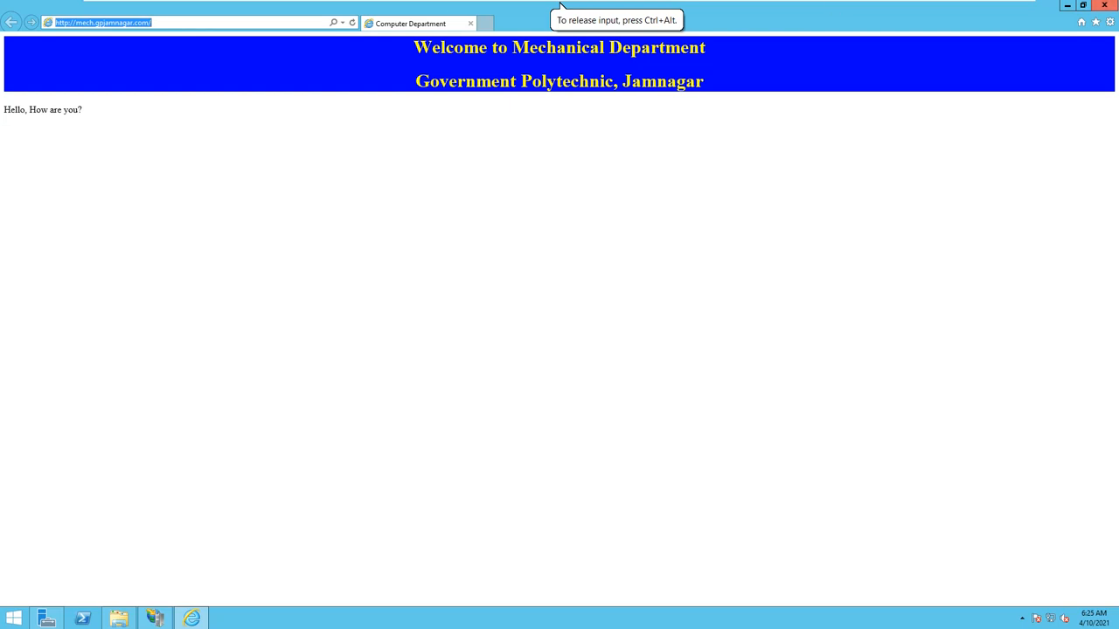
left_click(1104, 4)
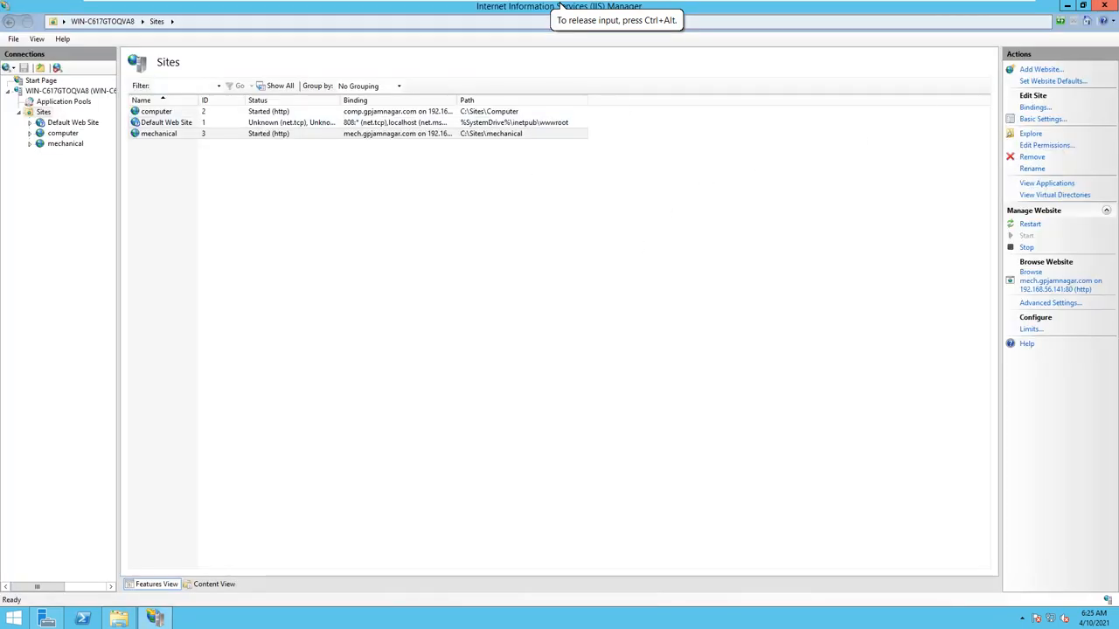
Step: Close IIS Manager and the other windows left open on the server, including the Local Disk (C:) window
left_click(1104, 4)
left_click(1105, 5)
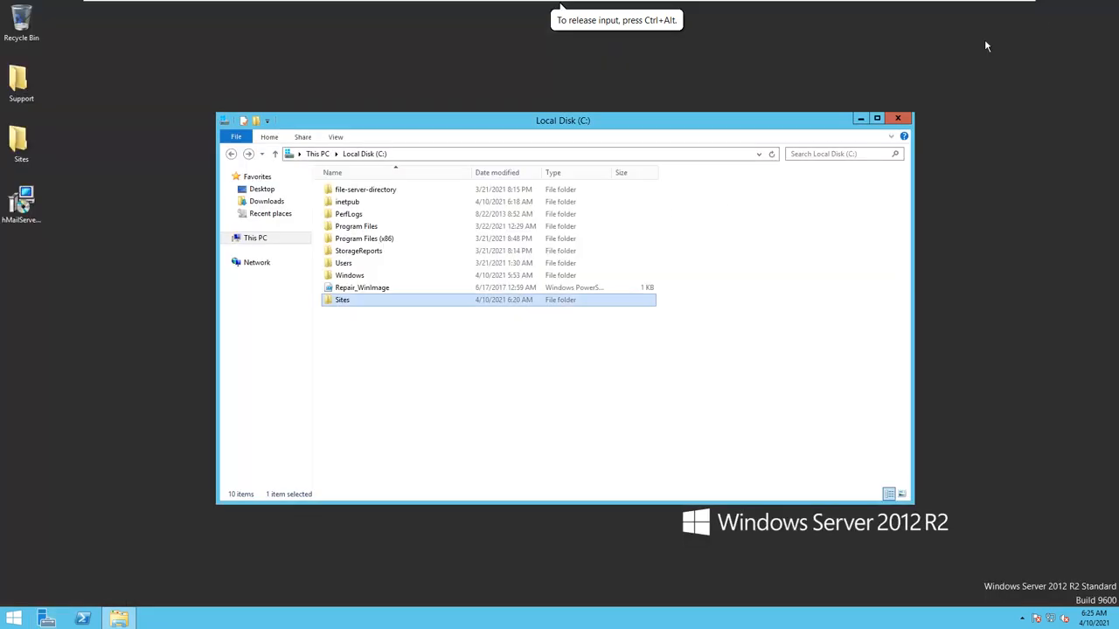
left_click(894, 128)
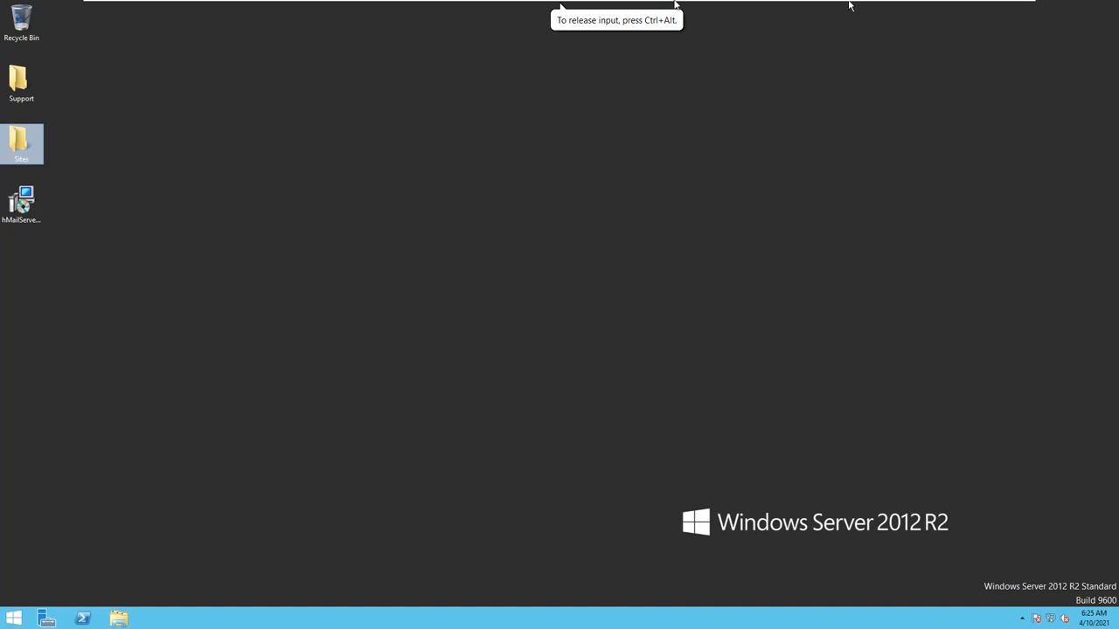
Step: Switch to the Windows 7 x64 virtual machine and close its Chrome window
mouse_move(849, 4)
left_click(807, 10)
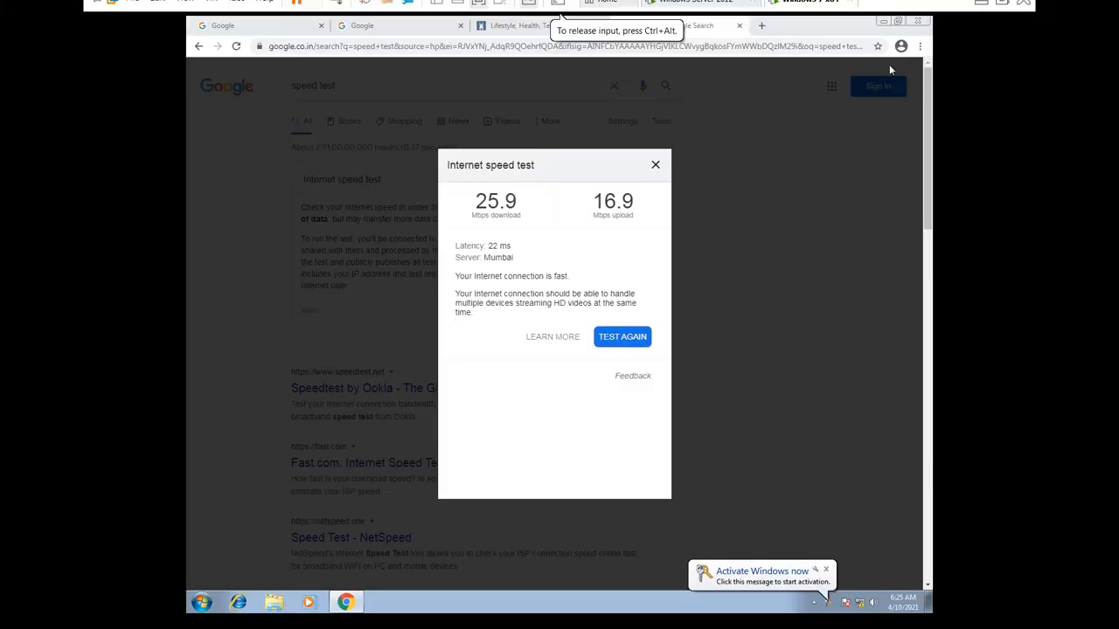
left_click(918, 22)
Step: Change the Windows 7 x64 virtual machine's network adapter to NAT and return to its desktop
mouse_move(724, 18)
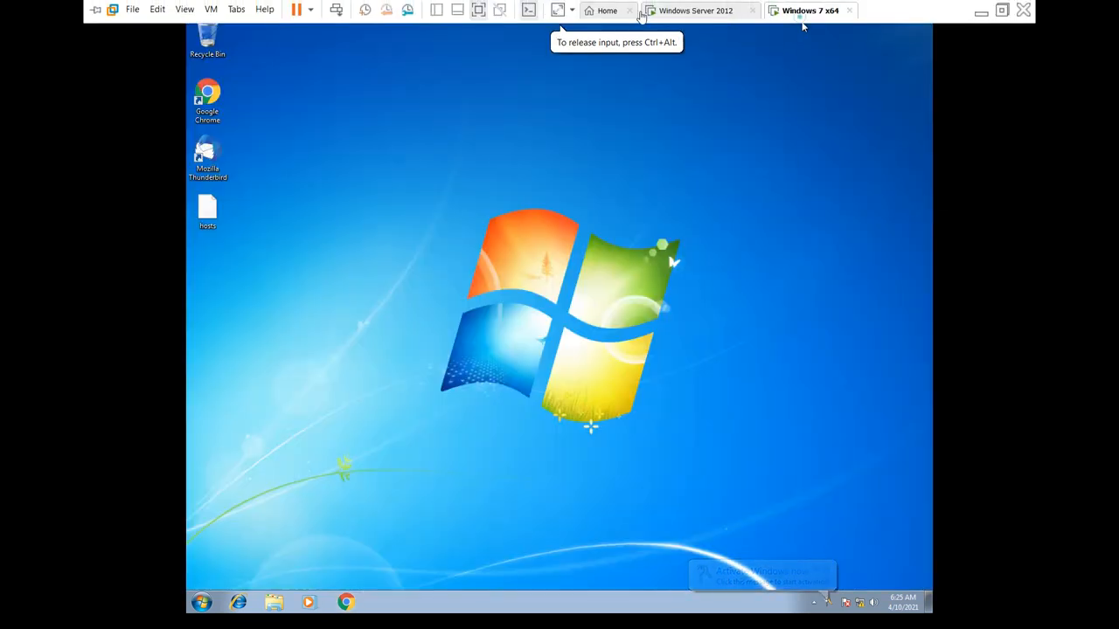
right_click(803, 13)
left_click(828, 192)
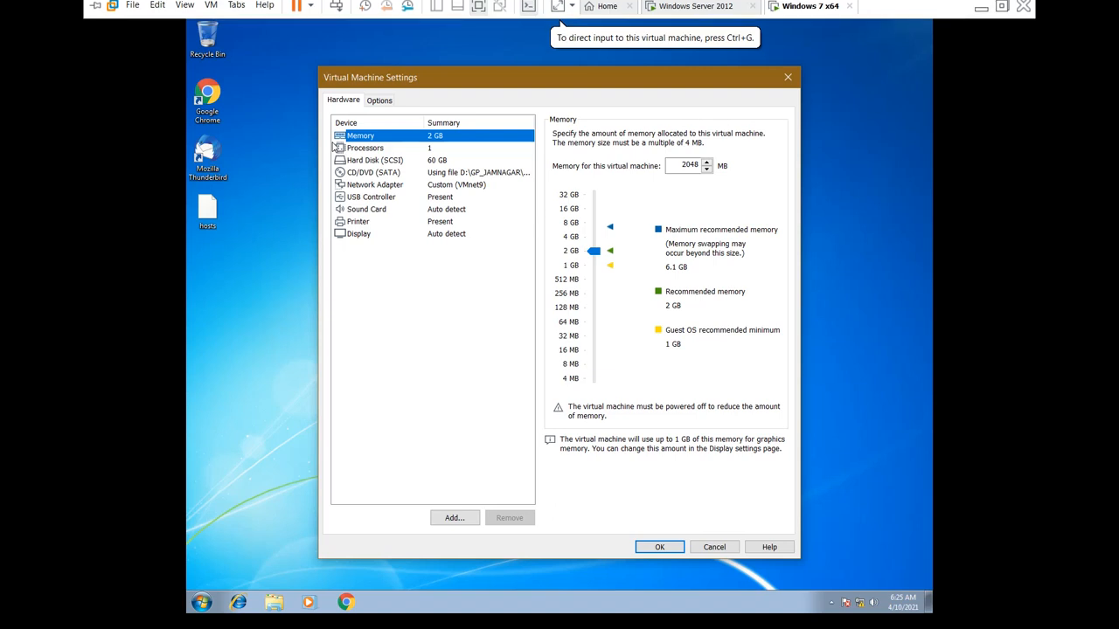
left_click(376, 184)
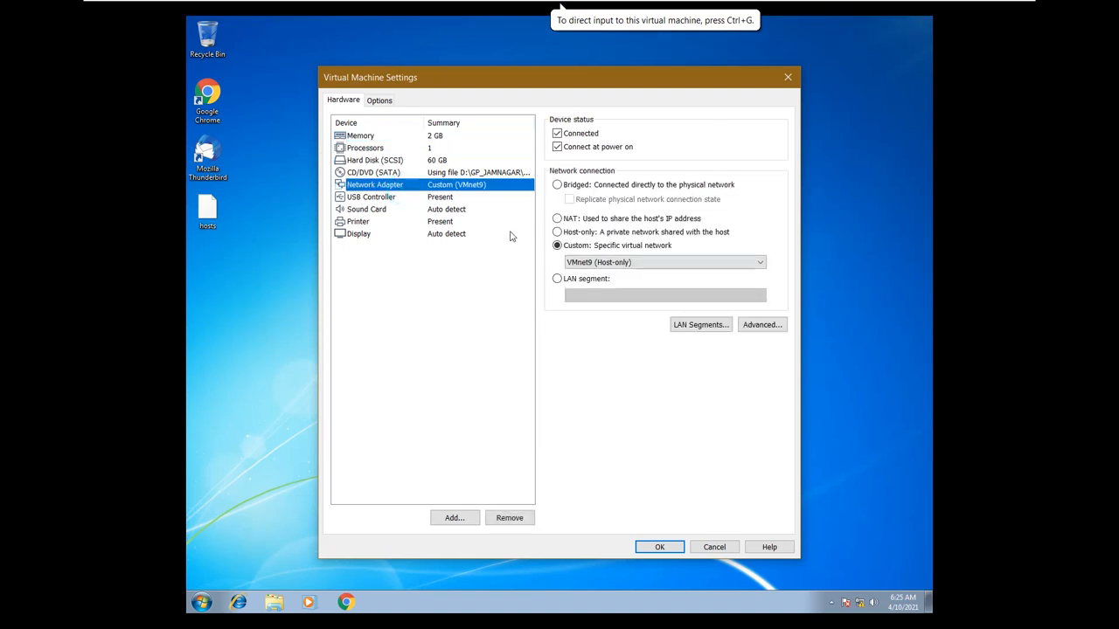
left_click(594, 218)
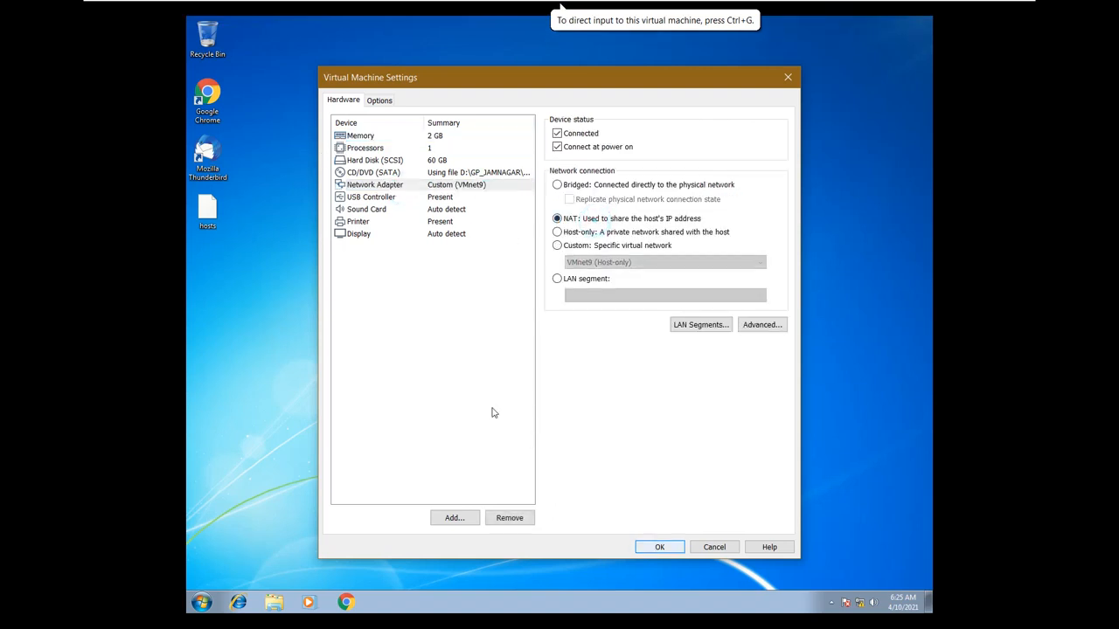
left_click(659, 546)
left_click(722, 235)
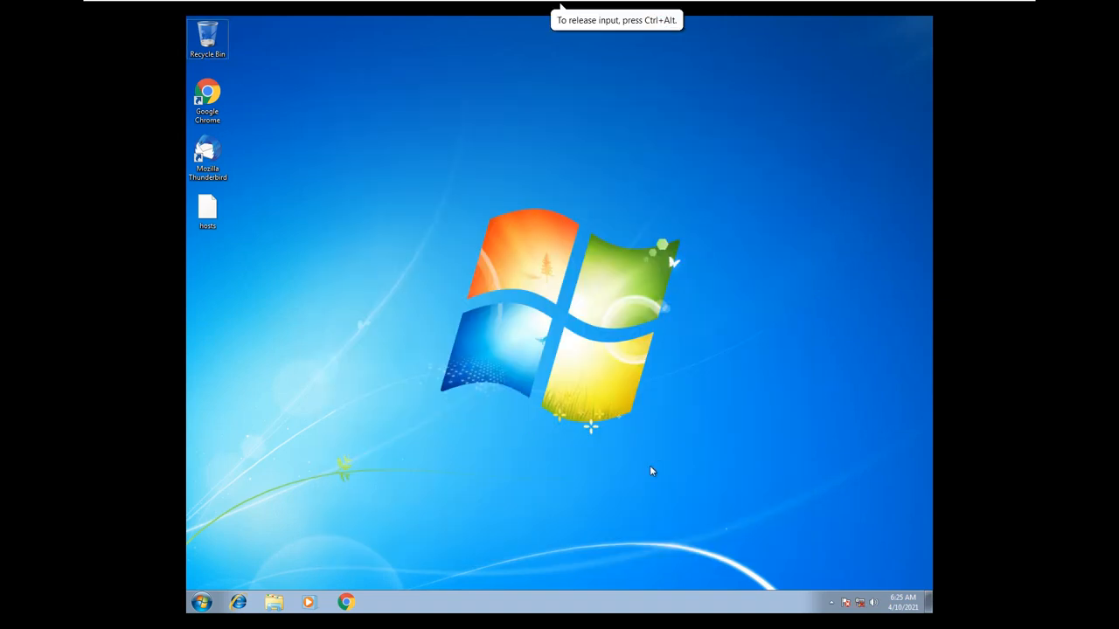
Step: Open a command prompt on the Windows 7 client and check its IP configuration with ipconfig
key("super+r")
type("cmd")
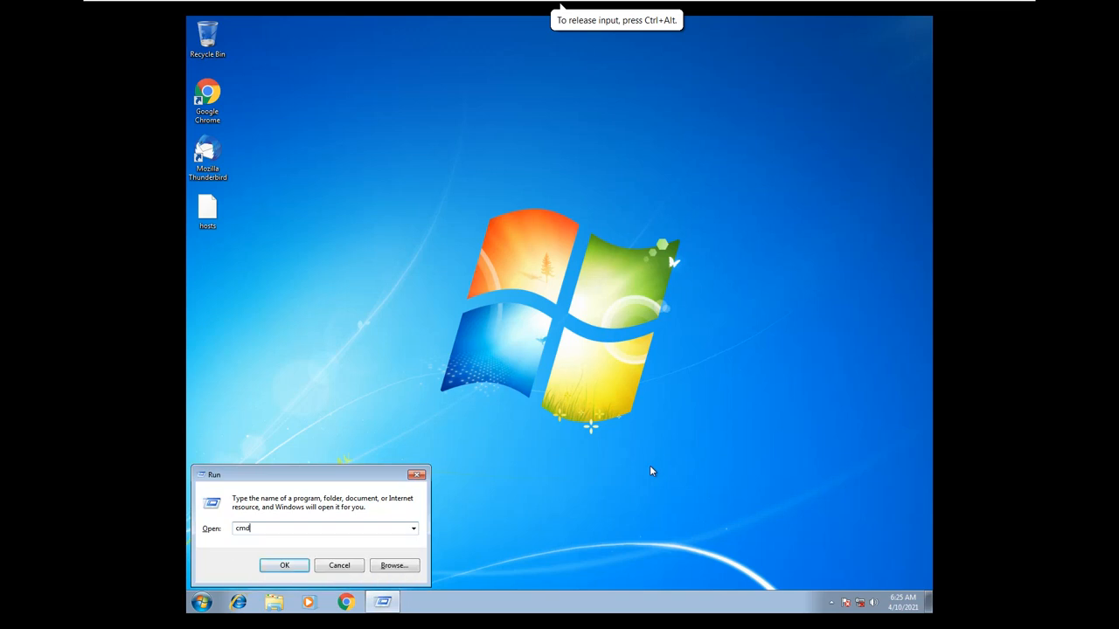
key("Return")
type("ipconfig")
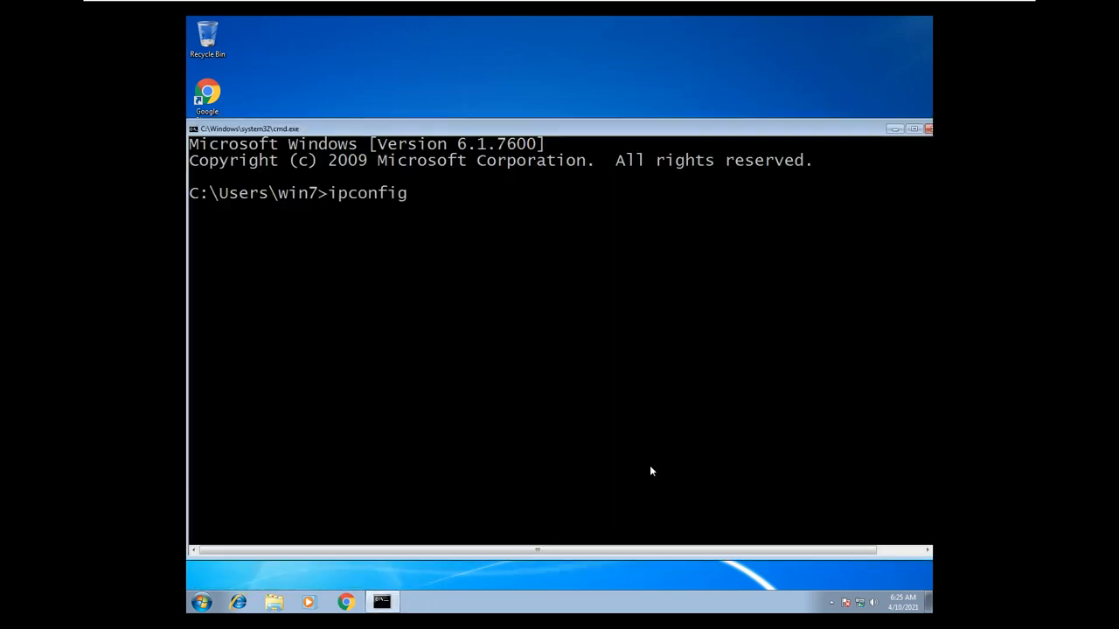
key("Return")
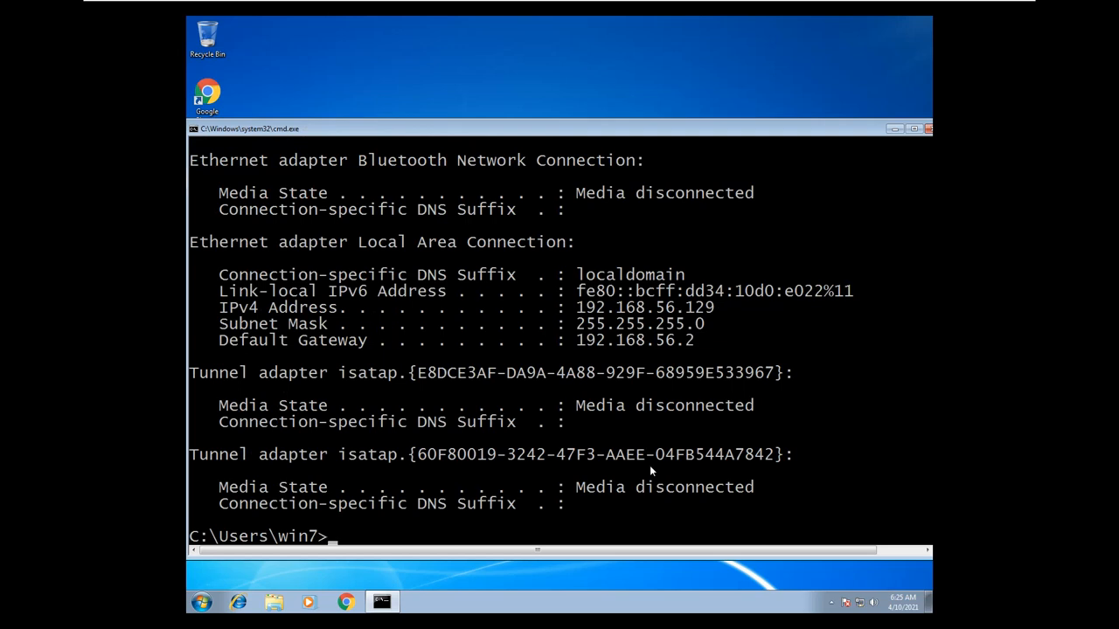
Step: Ping the server at 192.168.56.141 from the command prompt, and put the prompt window away
type("ping 192.168.")
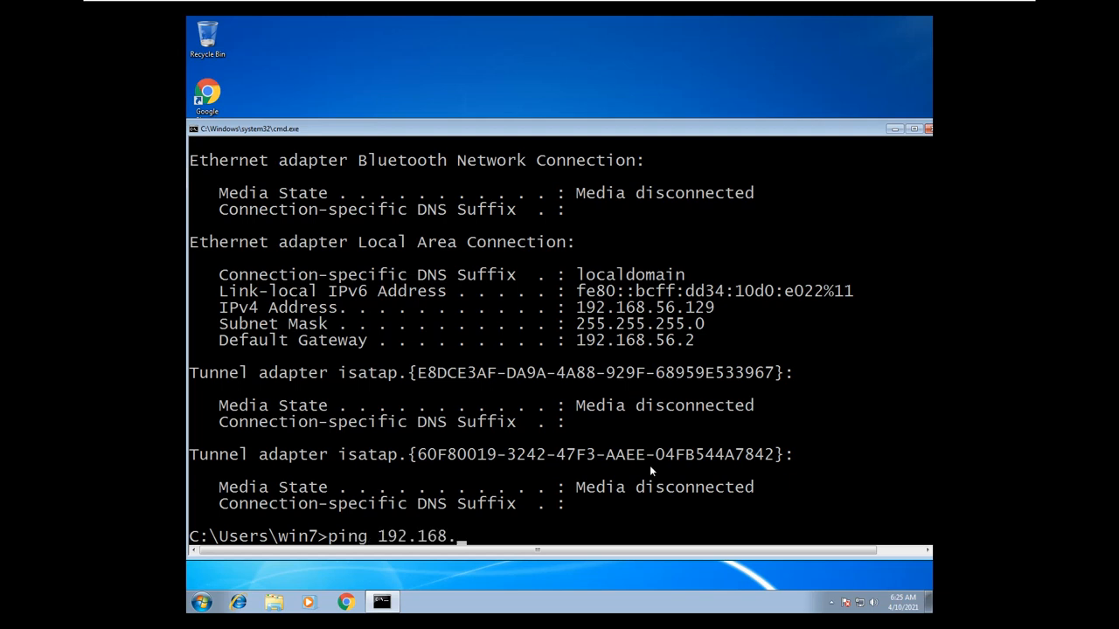
type("56.141")
key("Return")
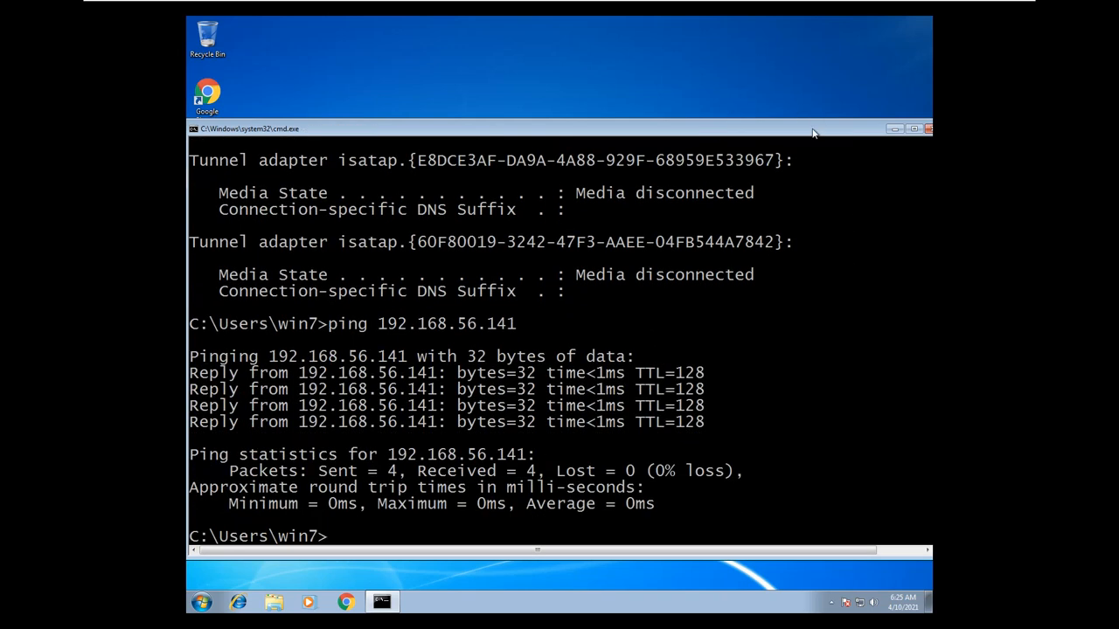
left_click_drag(812, 129, 721, 125)
left_click(840, 126)
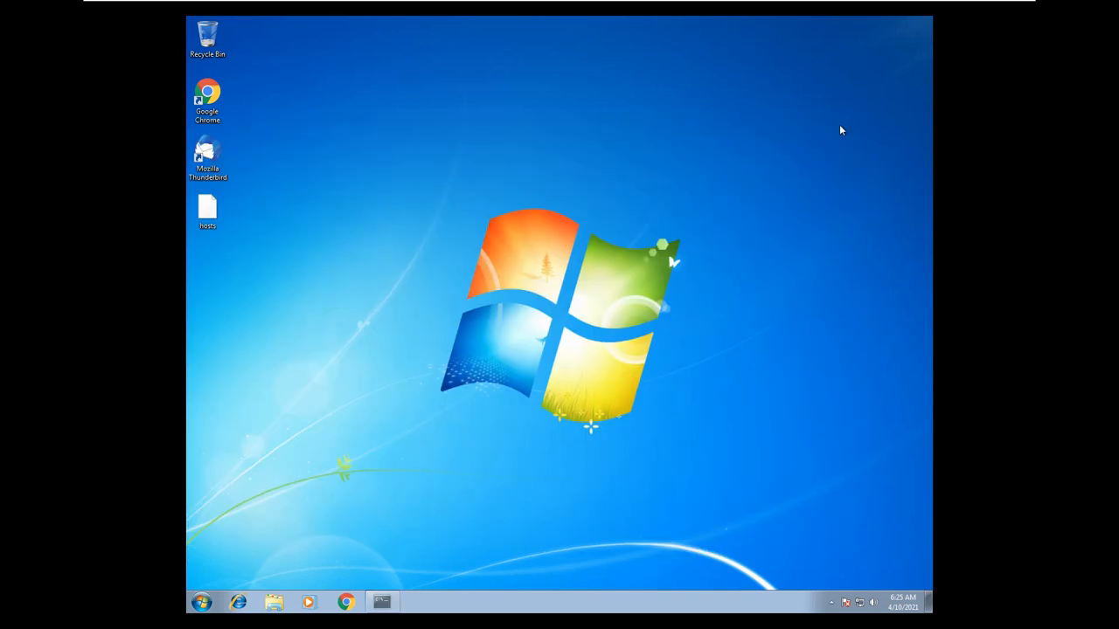
Step: Set the preferred DNS server in the Local Area Connection's IPv4 properties to 192.168.56.141
right_click(861, 605)
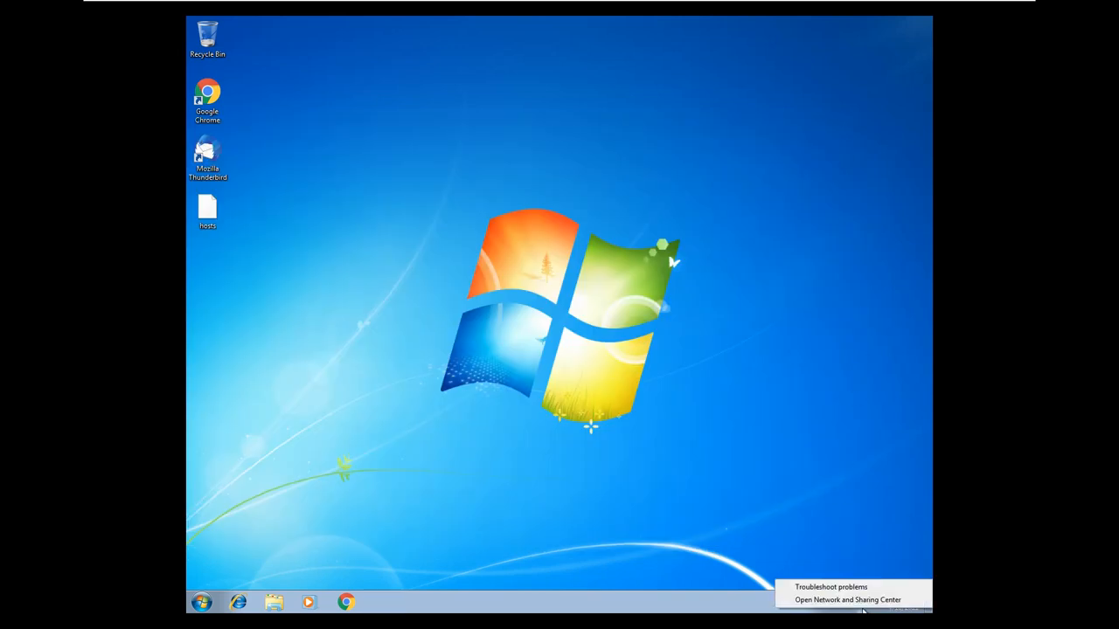
left_click(848, 600)
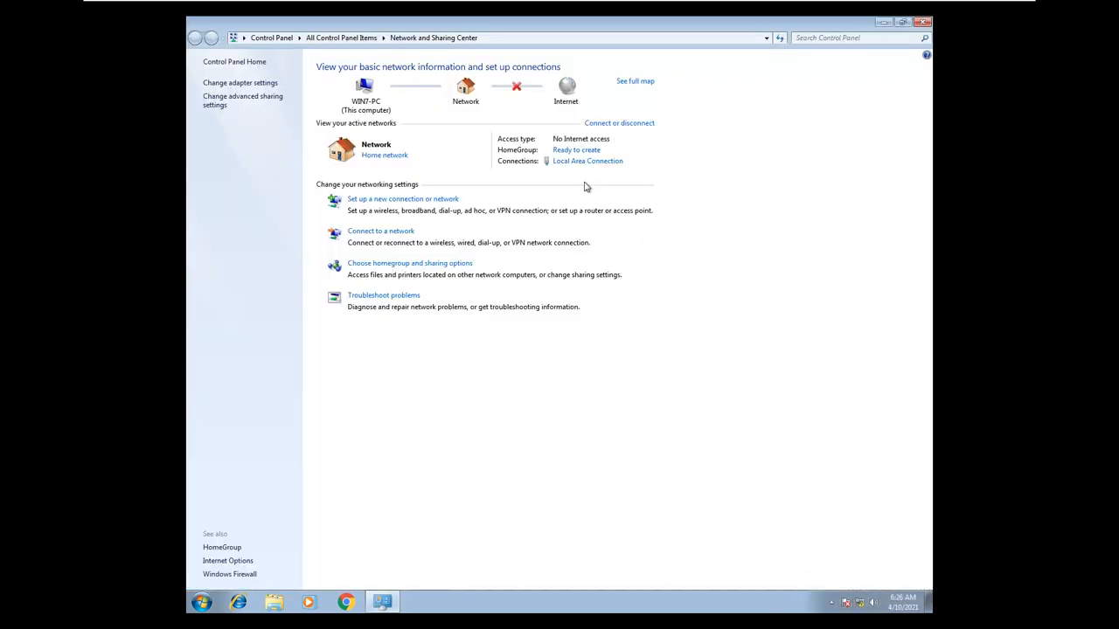
left_click(580, 164)
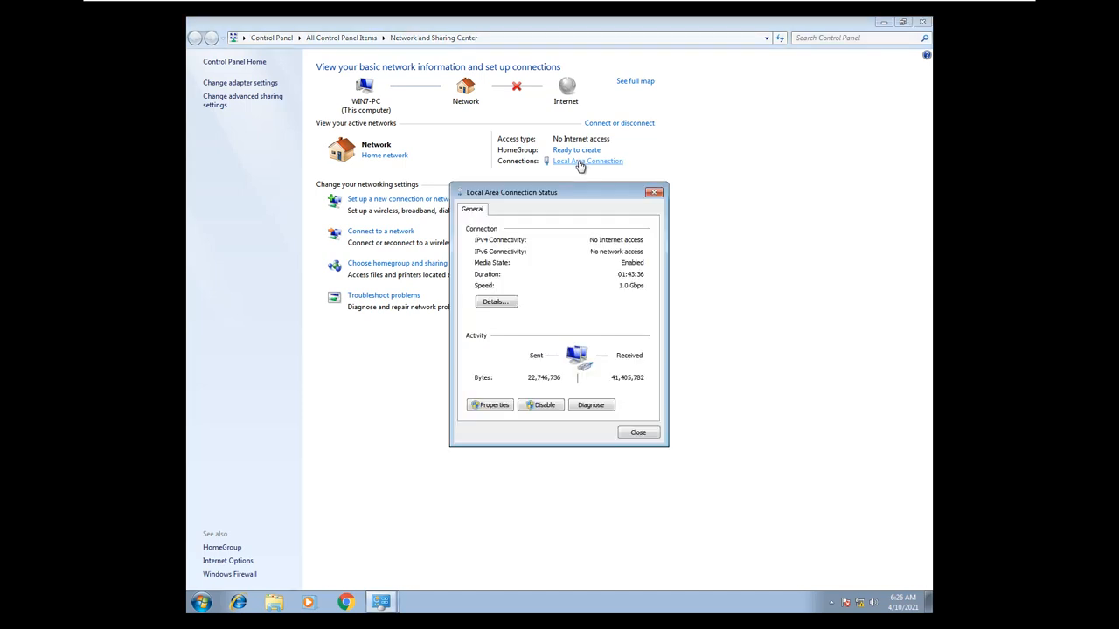
left_click(506, 404)
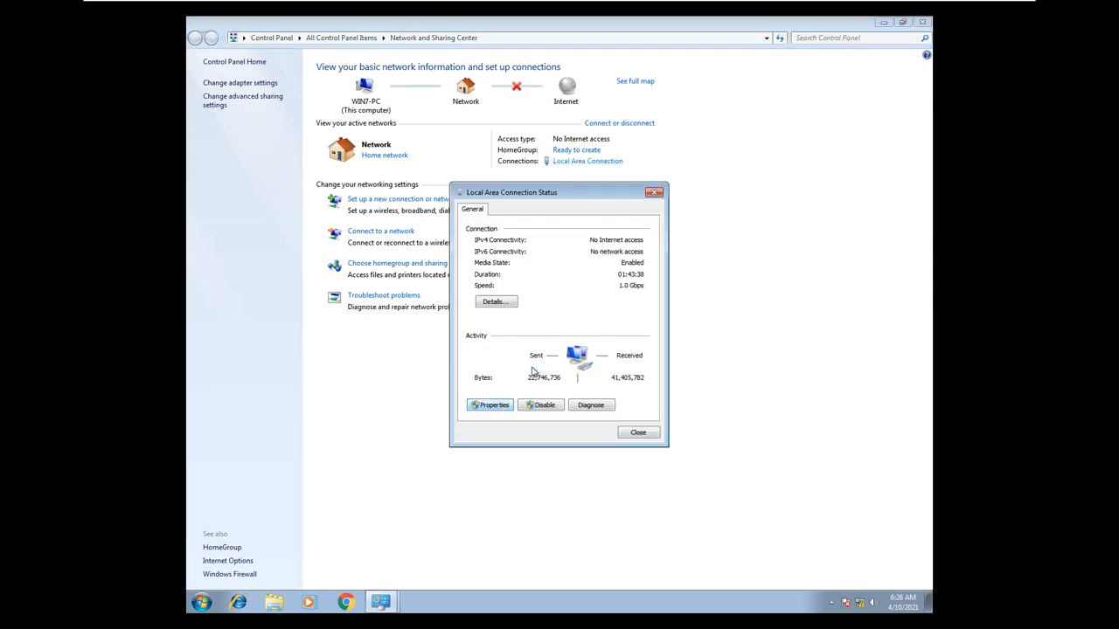
left_click(549, 334)
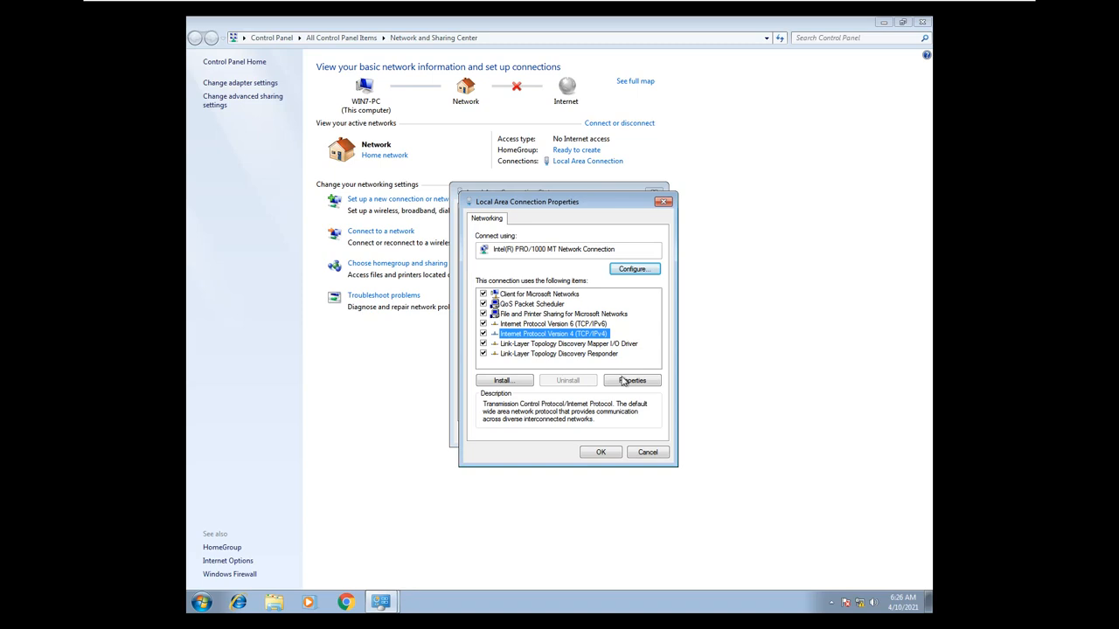
left_click(626, 382)
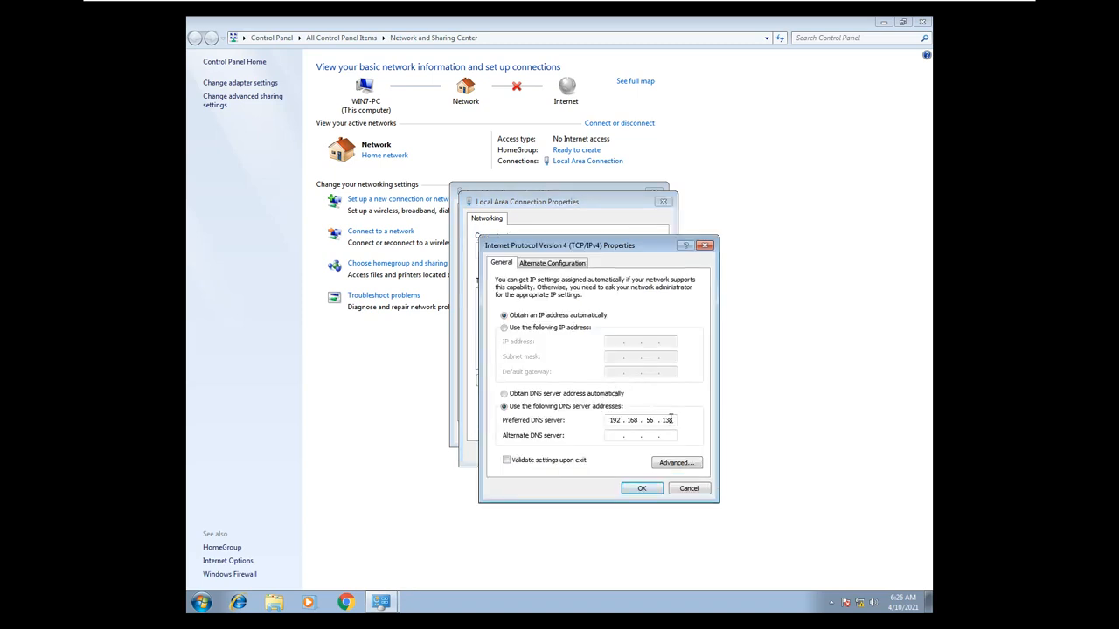
key("BackSpace")
key("BackSpace")
key("BackSpace")
type("141")
left_click(639, 489)
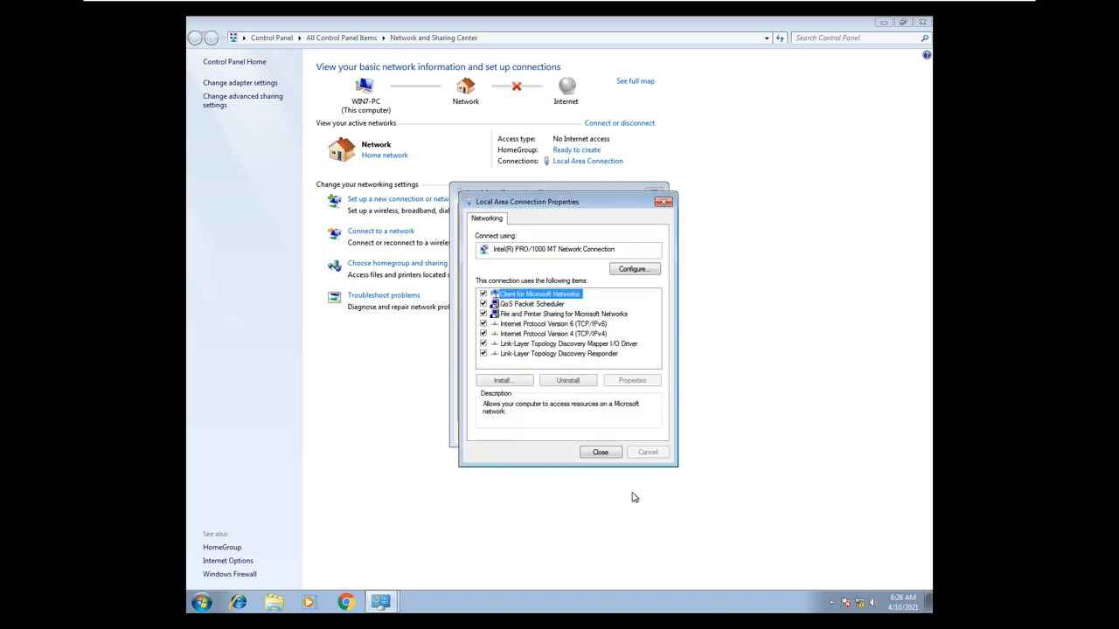
Step: Close the Local Area Connection dialogs and the Network and Sharing Center window
left_click(603, 454)
left_click(647, 438)
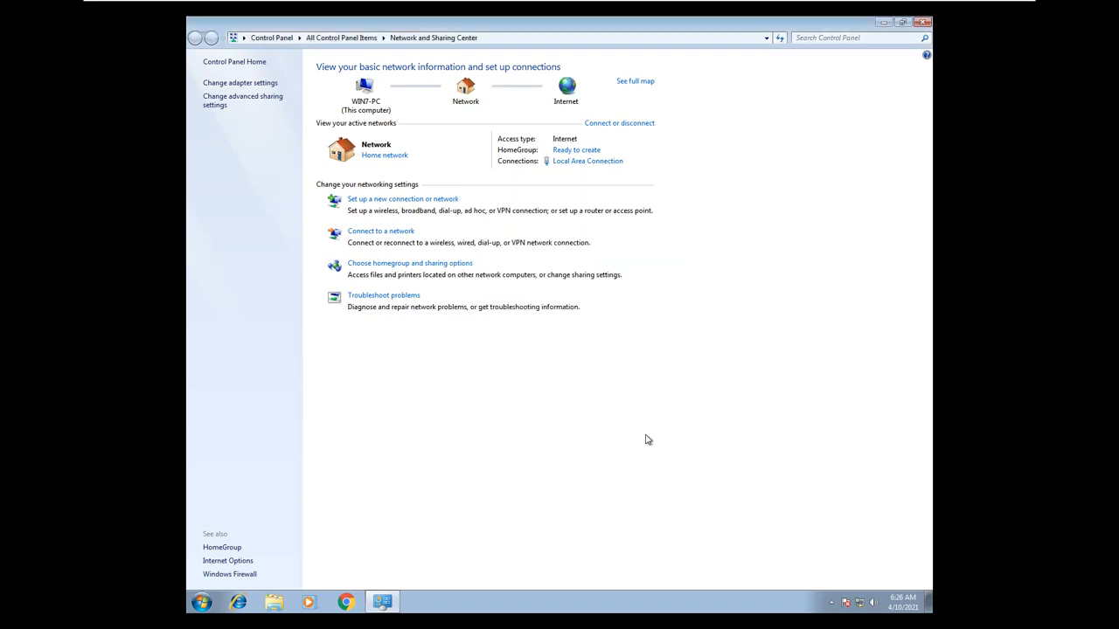
left_click(928, 24)
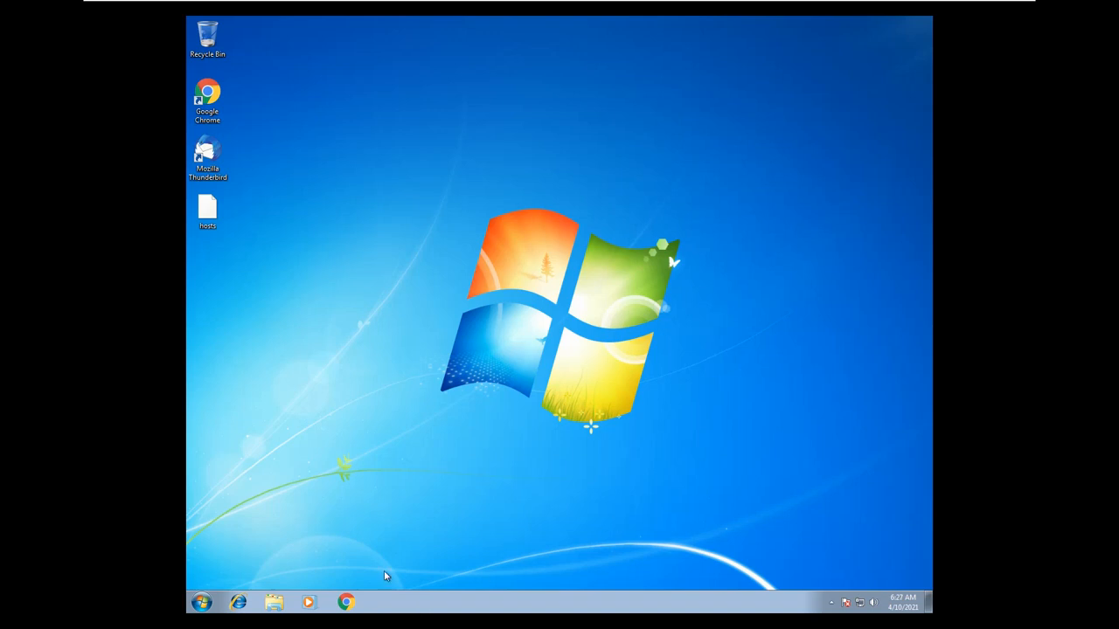
Step: Open Chrome on the Windows 7 client and try to load comp.gpjamnagar.com
left_click(346, 602)
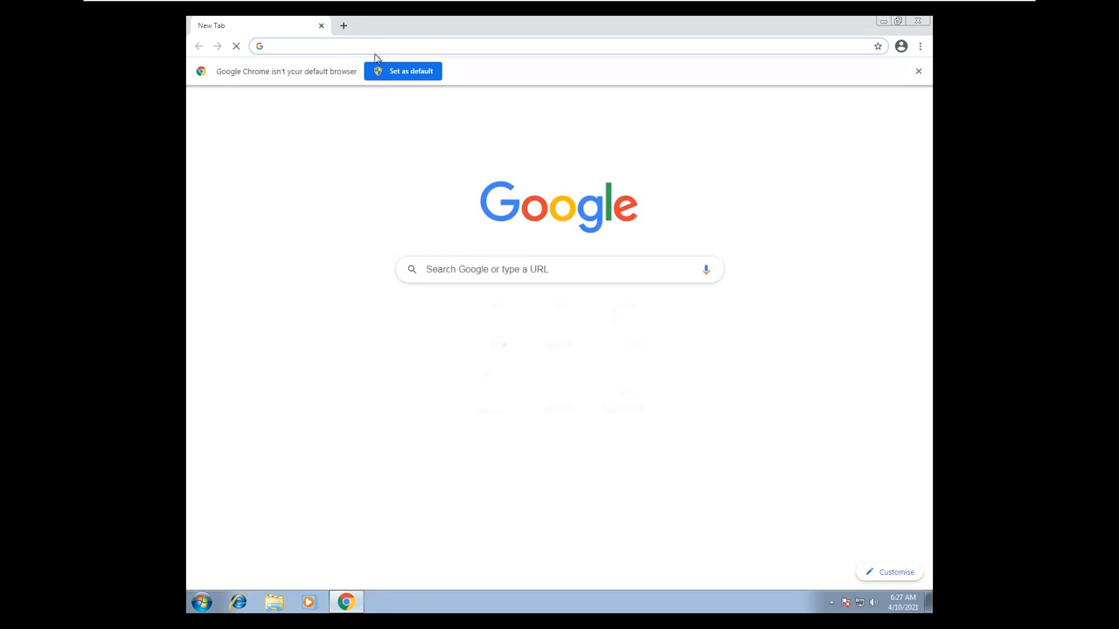
left_click(380, 45)
type("comp.gpjamnagar.com")
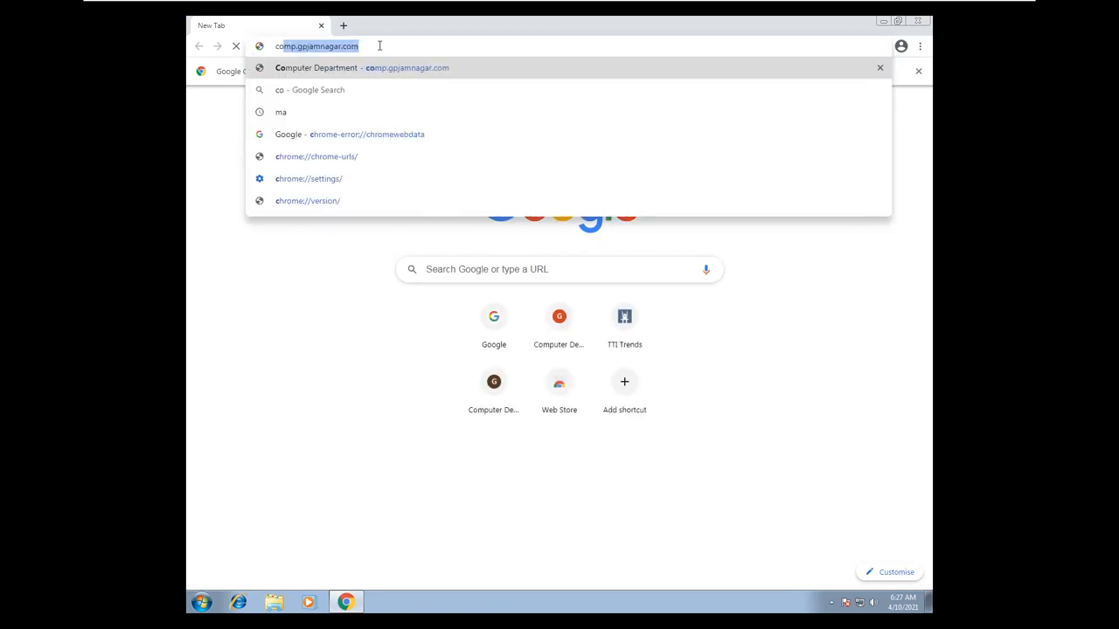
key("Return")
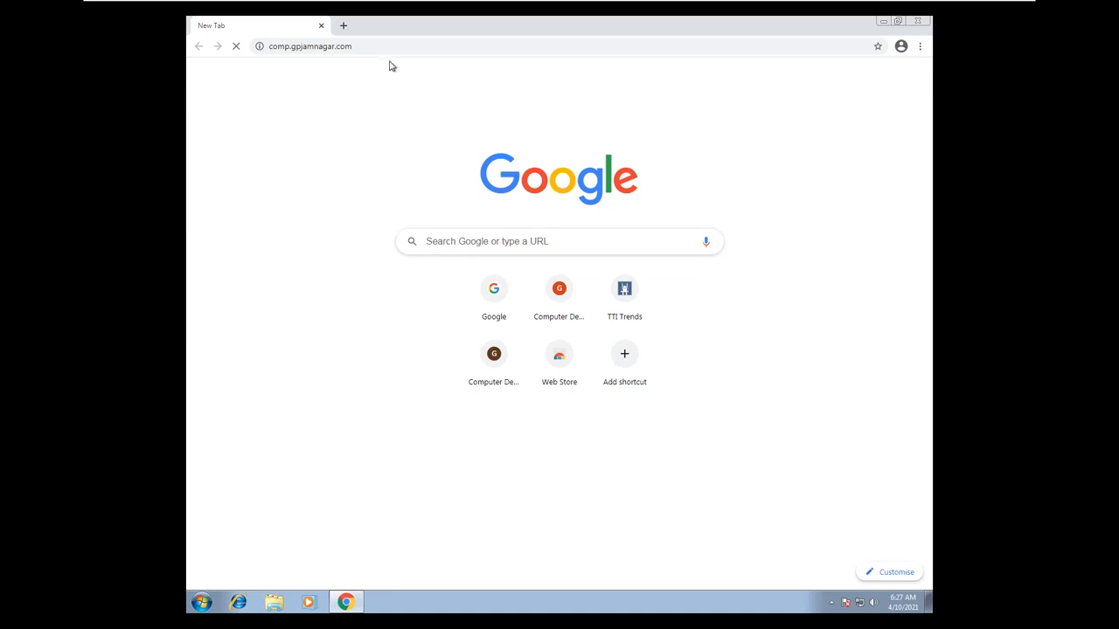
left_click(364, 48)
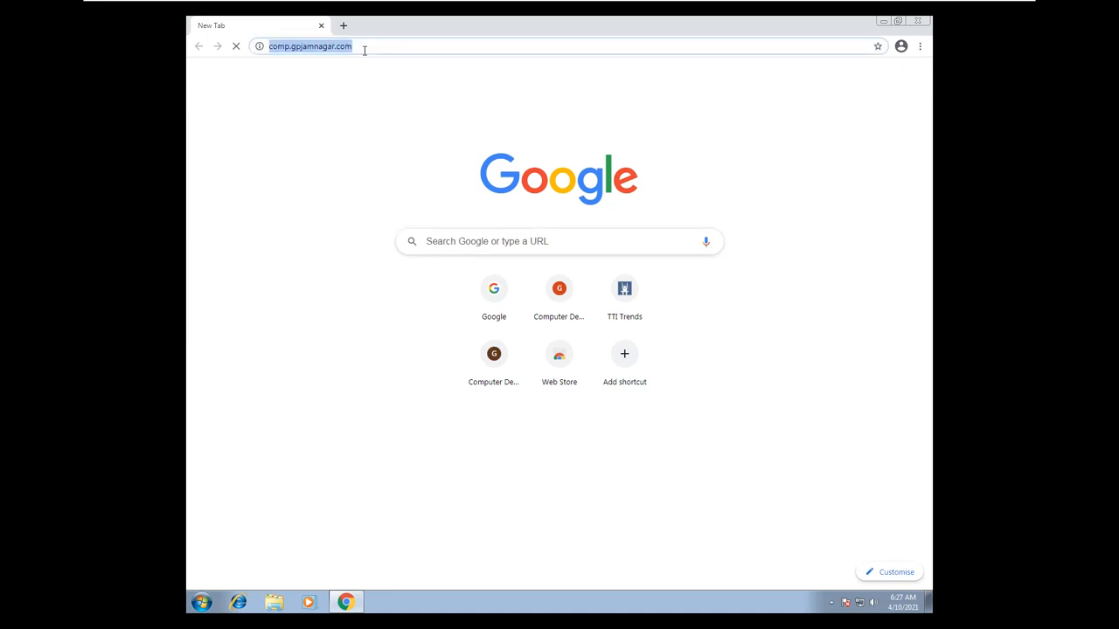
left_click(364, 48)
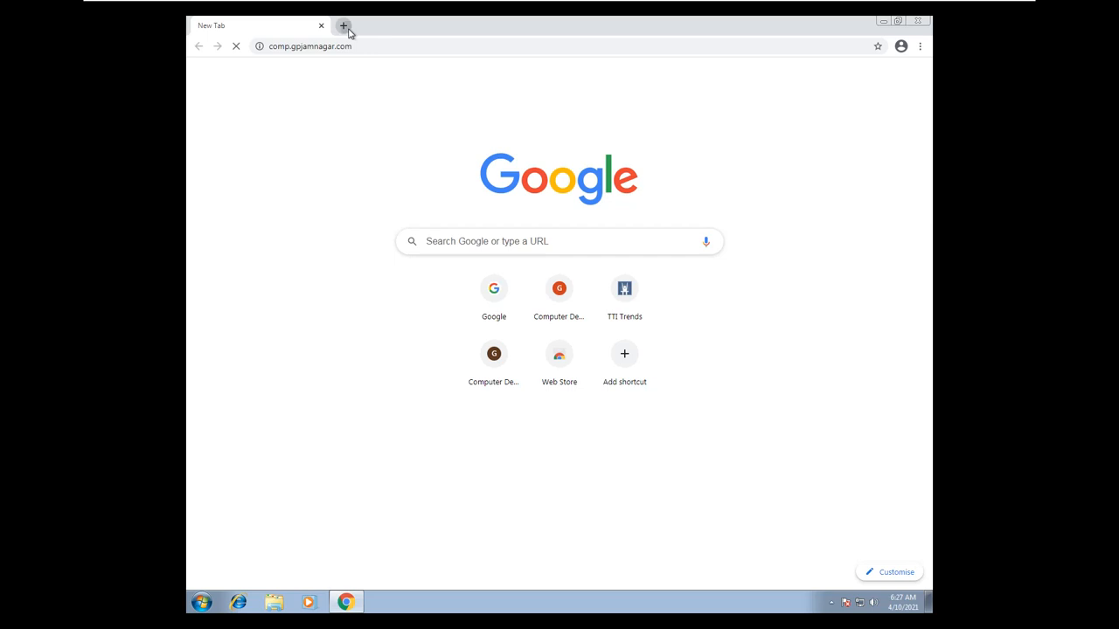
left_click(344, 26)
left_click(348, 44)
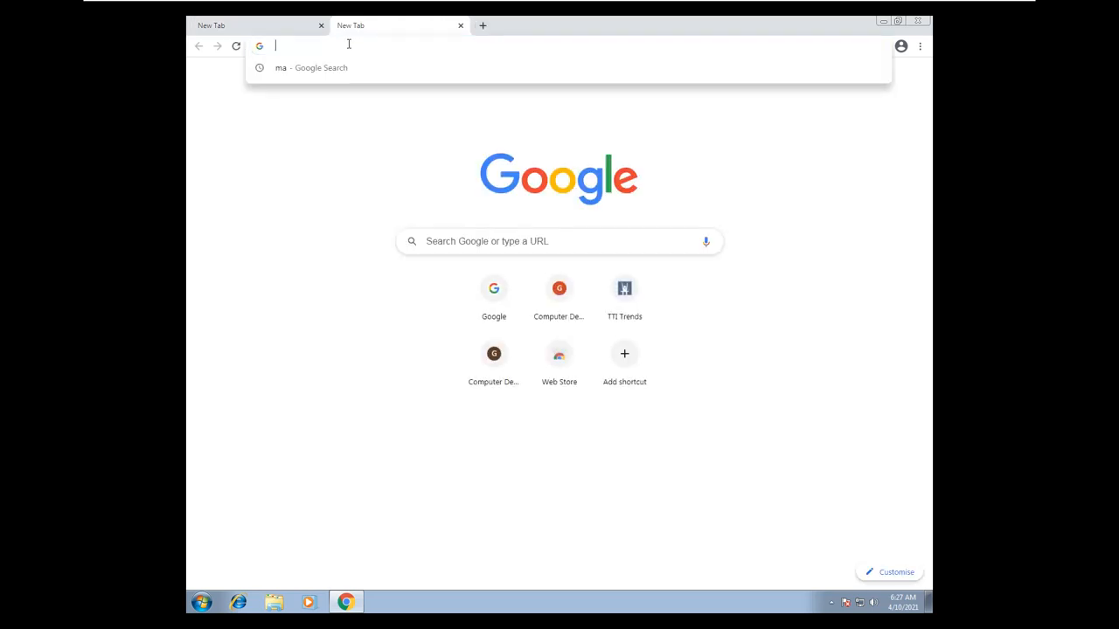
type("chrome-error://chromewebdata")
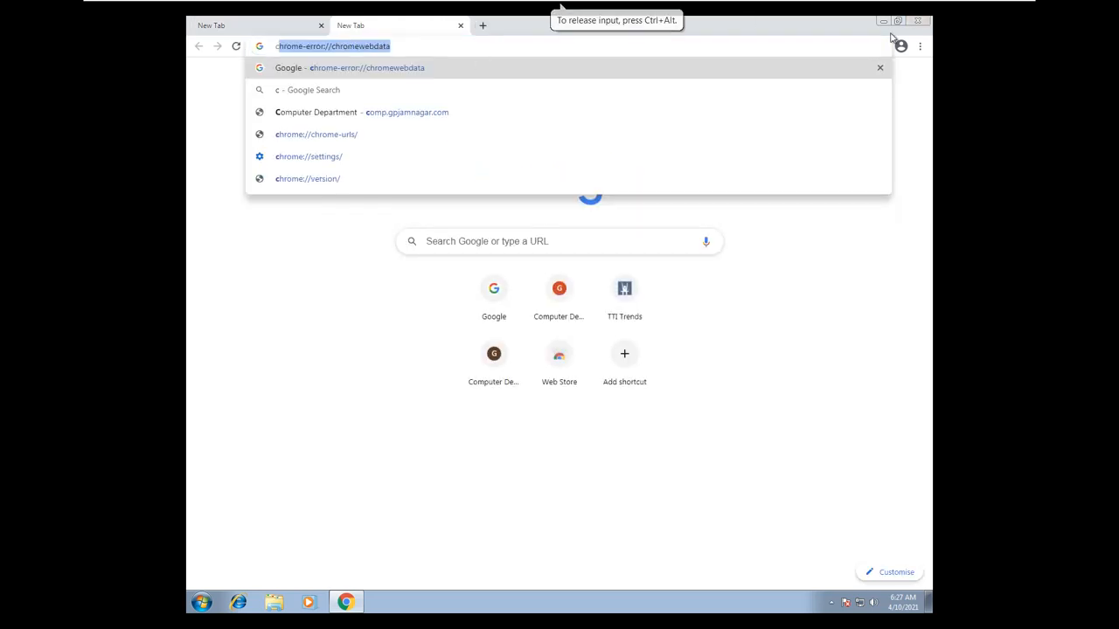
left_click(916, 21)
Step: Relaunch Chrome and try again to load comp.gpjamnagar.com
left_click(350, 605)
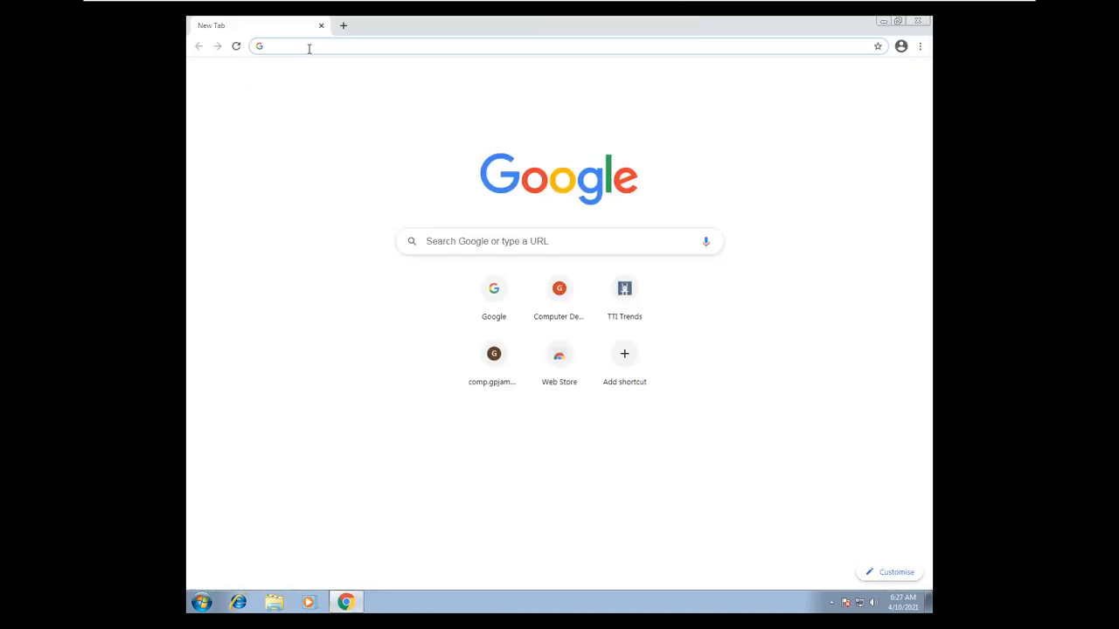
left_click(307, 47)
type("c")
key("Return")
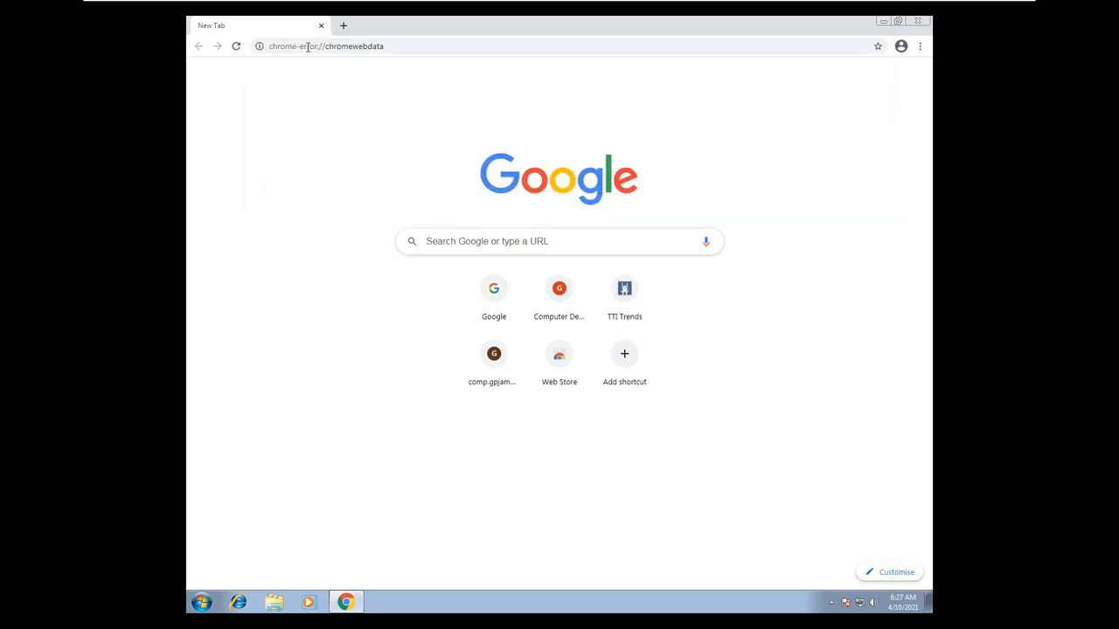
left_click(308, 46)
type("comp.gpjamnagar.com")
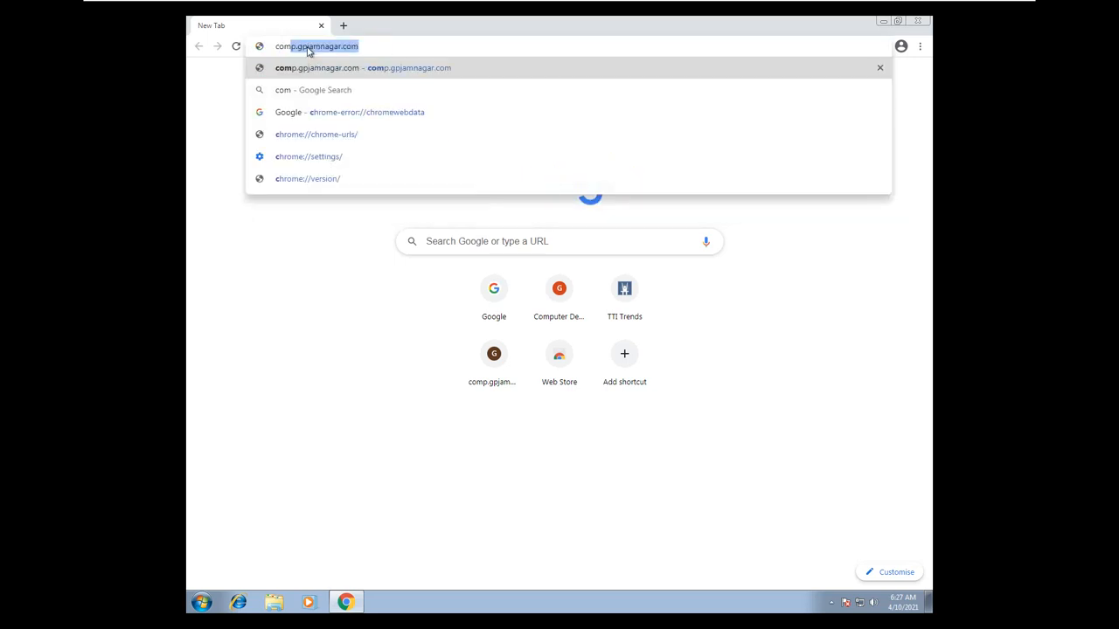
key("Return")
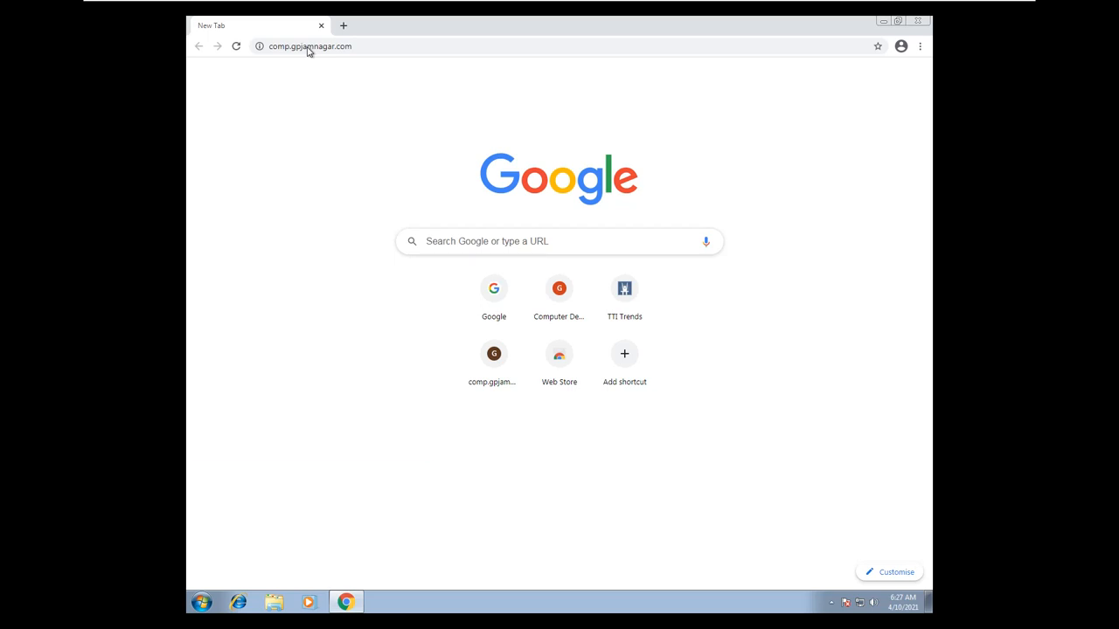
Step: Open a command prompt on the client and query gpjamnagar.com with nslookup
key("super+r")
type("cmd")
key("Return")
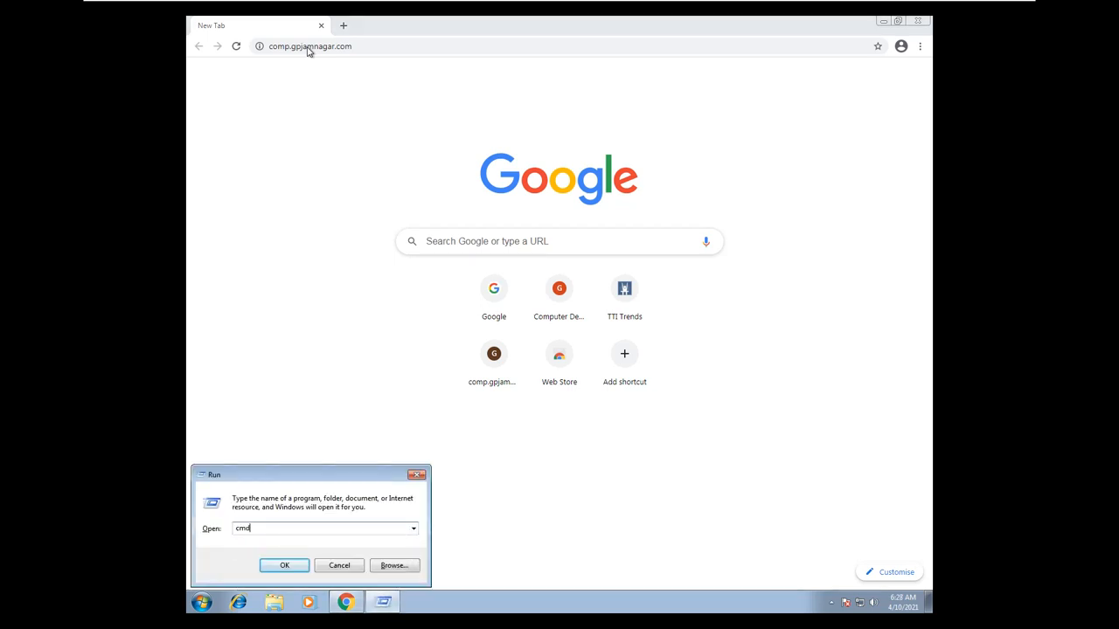
type("ns")
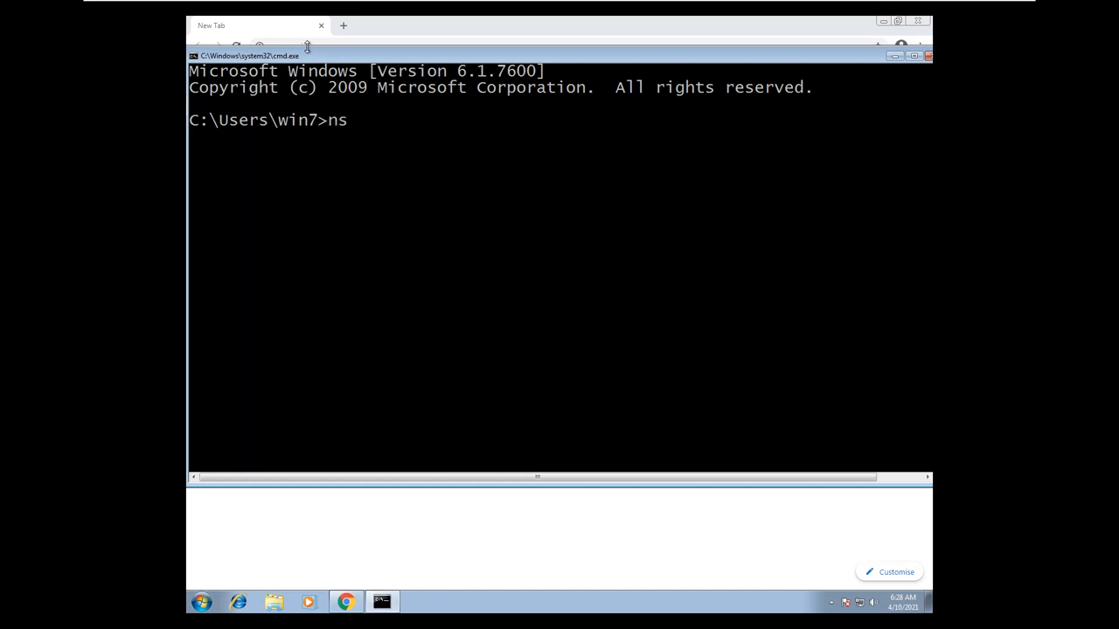
type("lookup")
key("Return")
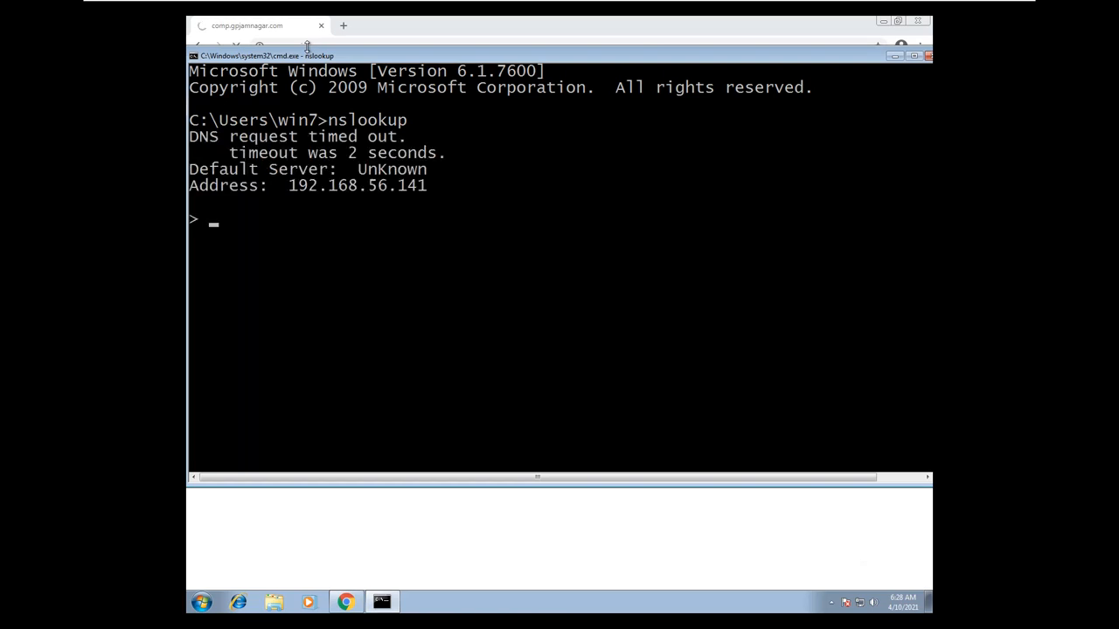
type("gpjamnagar.com")
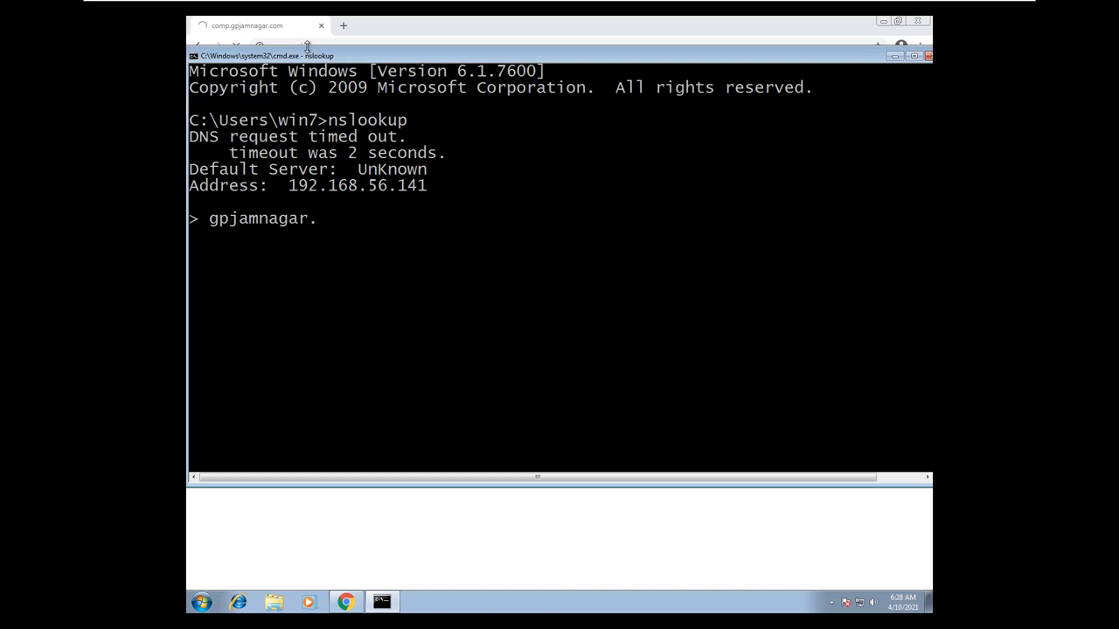
key("Return")
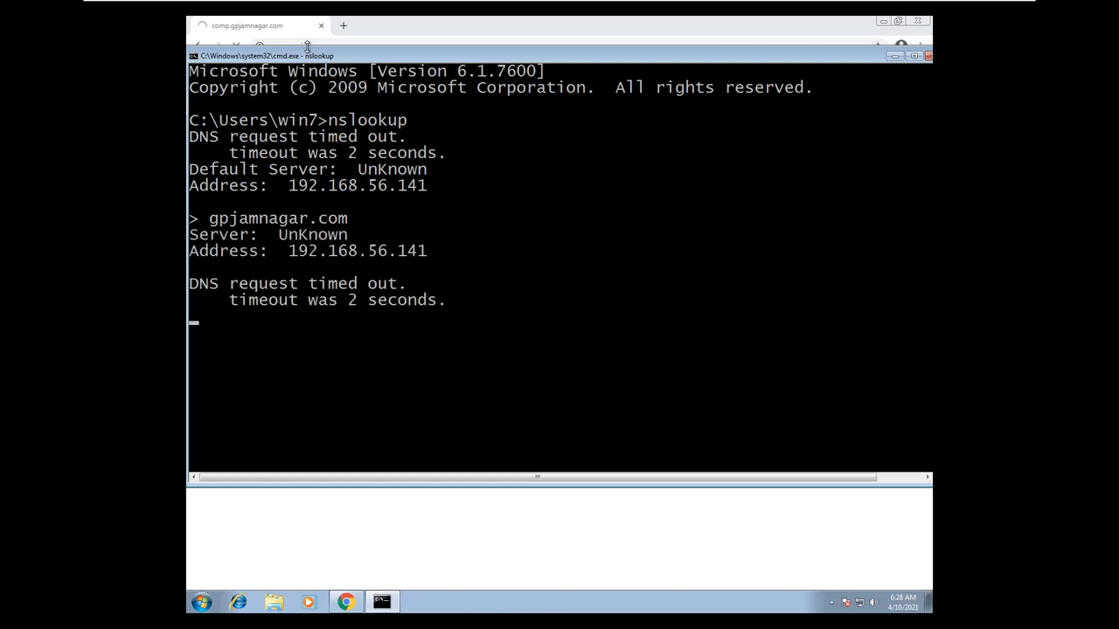
Step: Look up comp.gpjamnagar.com in the running nslookup session and return to the Chrome window
type("com")
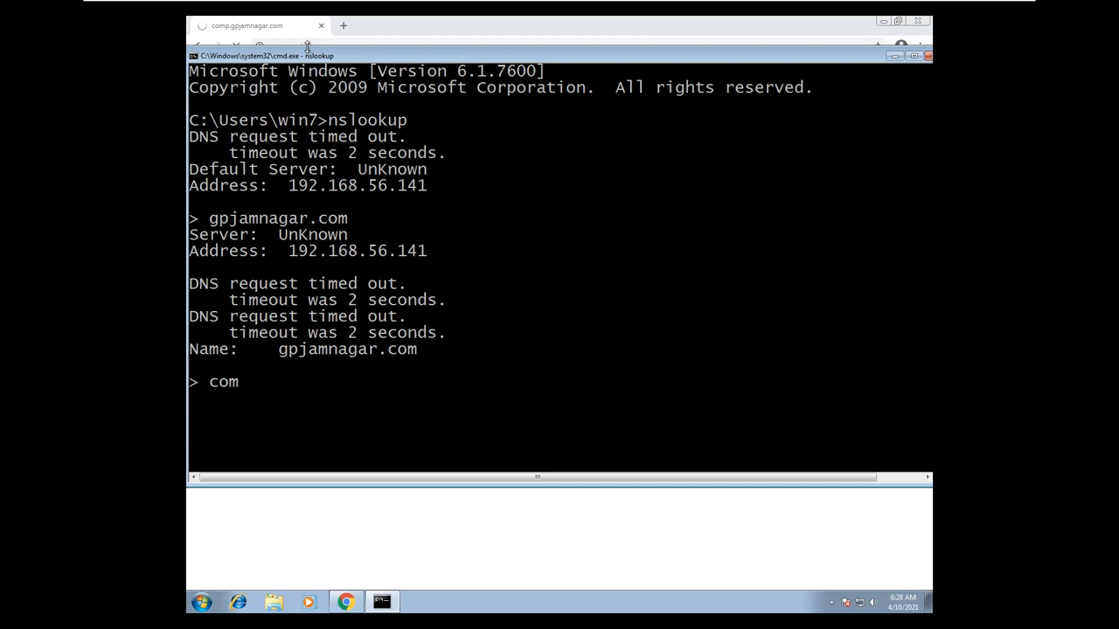
type("p.gpjamnagar.com")
key("Return")
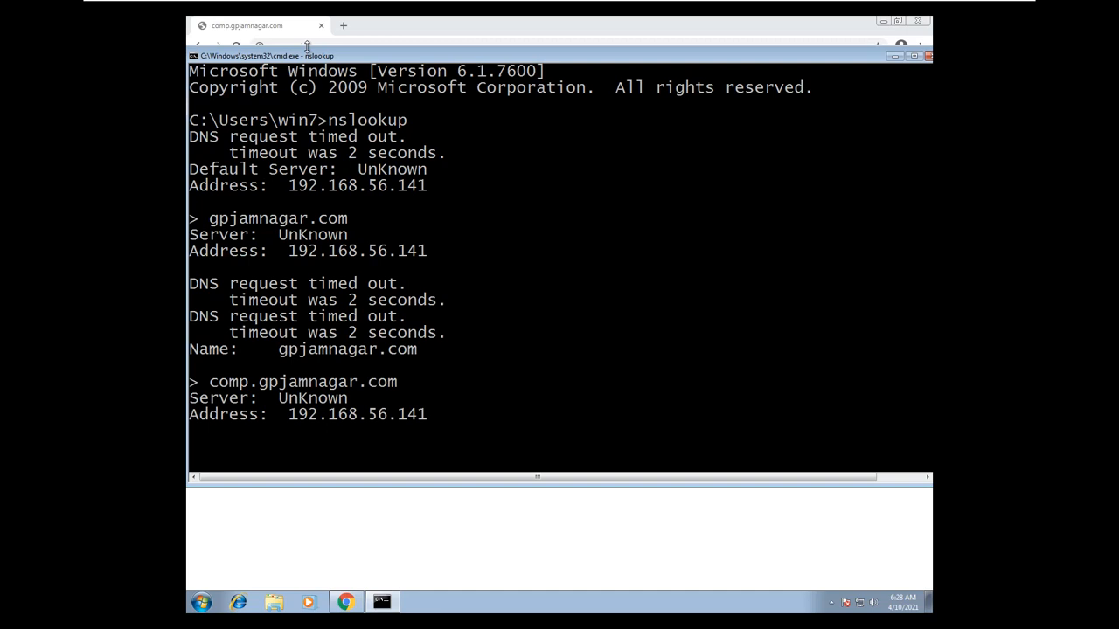
left_click(385, 27)
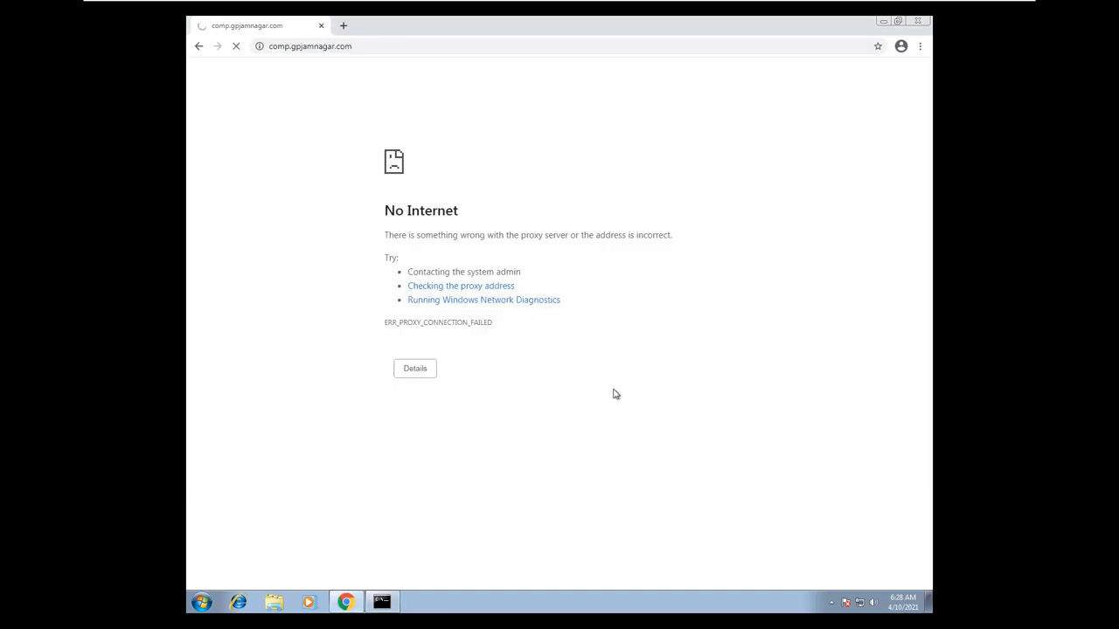
Step: In the client's Internet Options, disable the LAN proxy server and enable automatic detection of settings
right_click(859, 601)
left_click(853, 598)
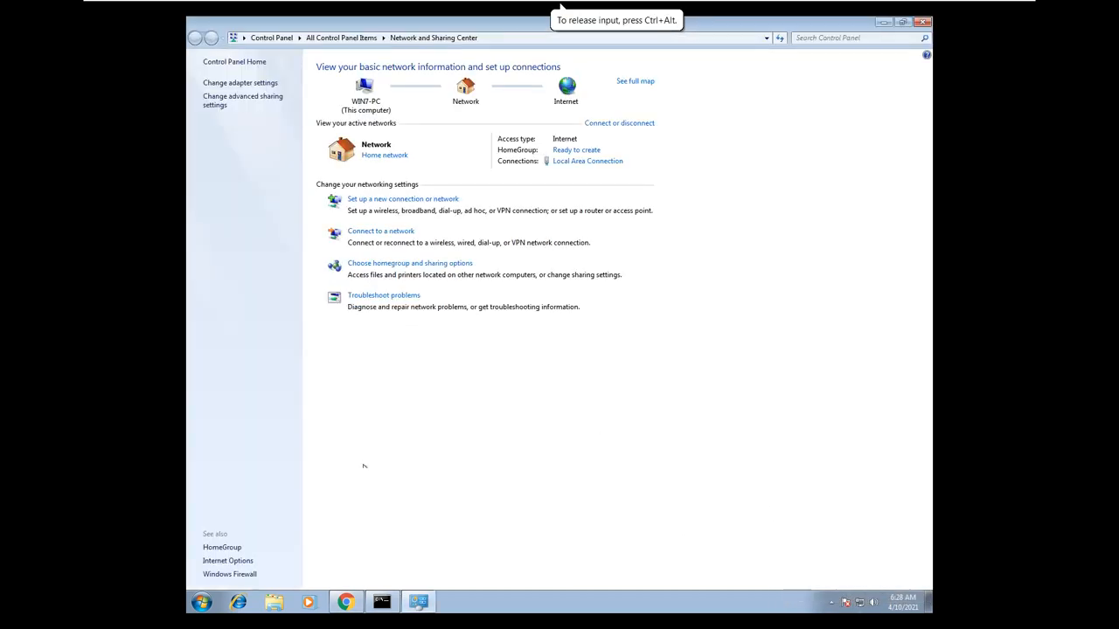
left_click(238, 564)
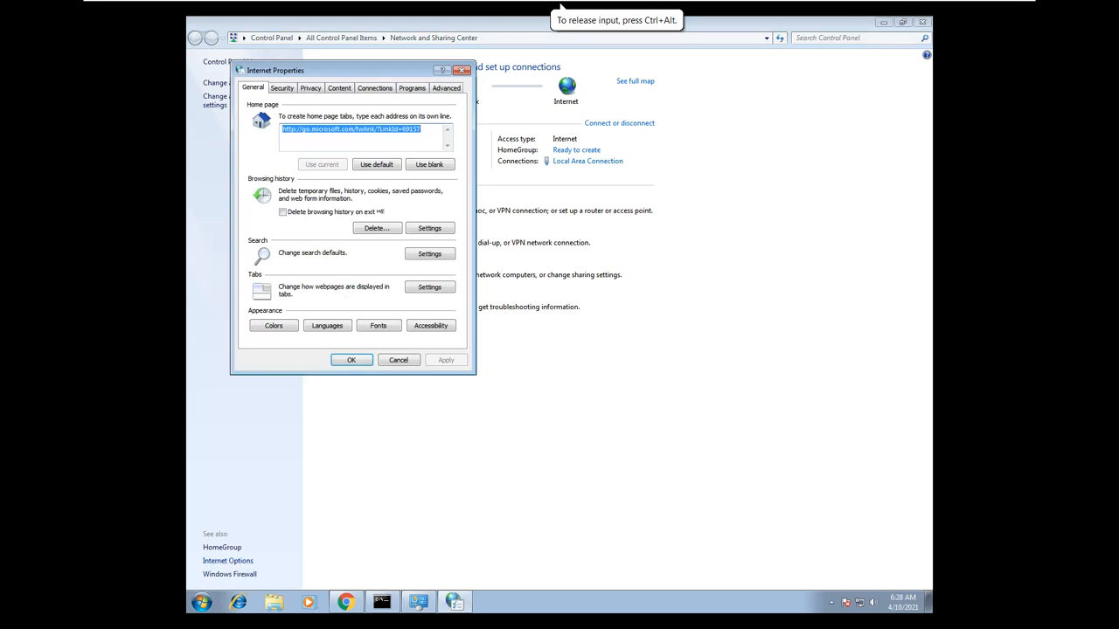
left_click(381, 91)
left_click(424, 297)
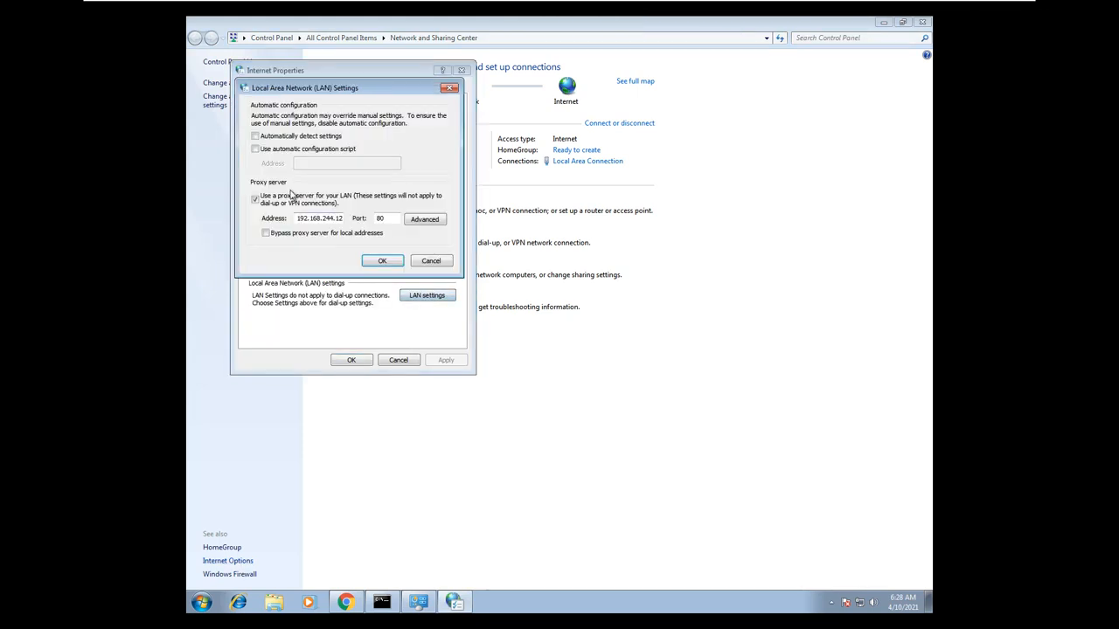
left_click(255, 200)
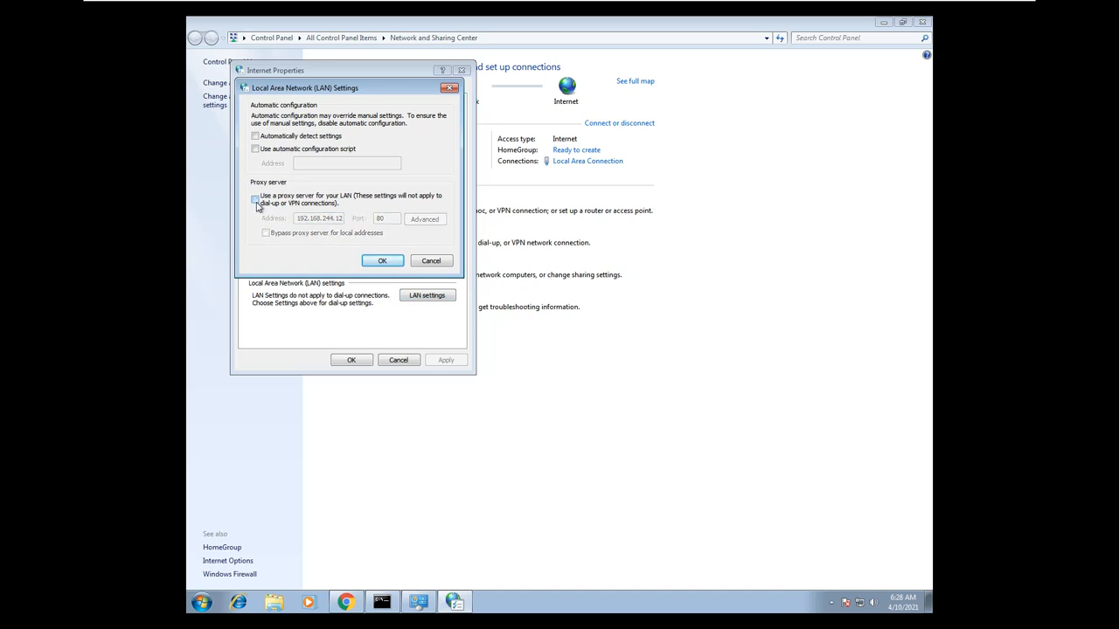
left_click(259, 138)
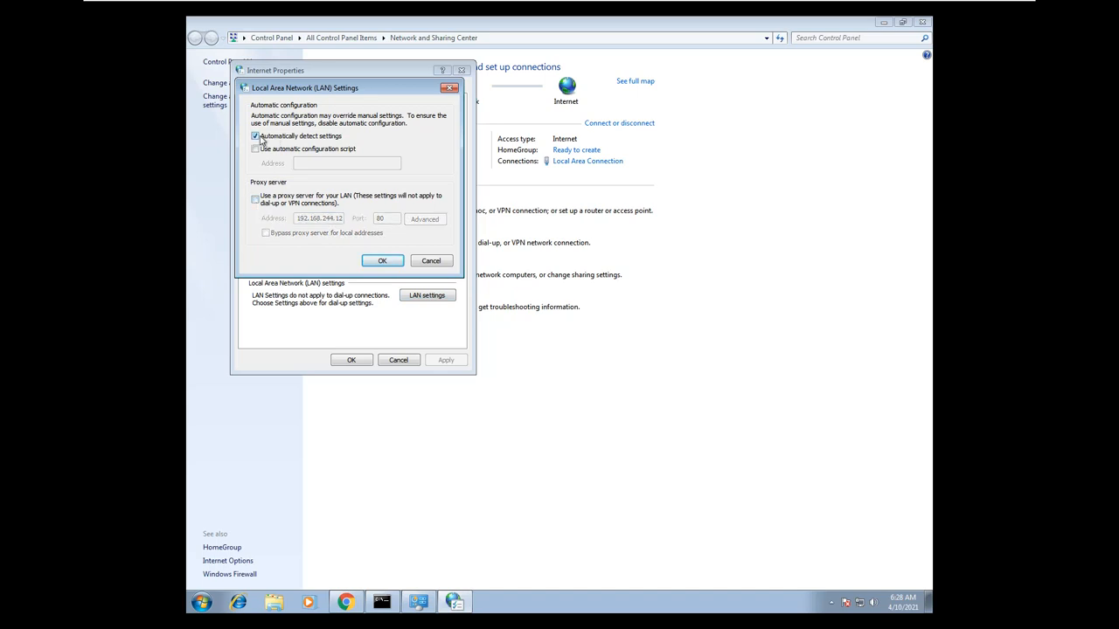
left_click(382, 261)
left_click(350, 360)
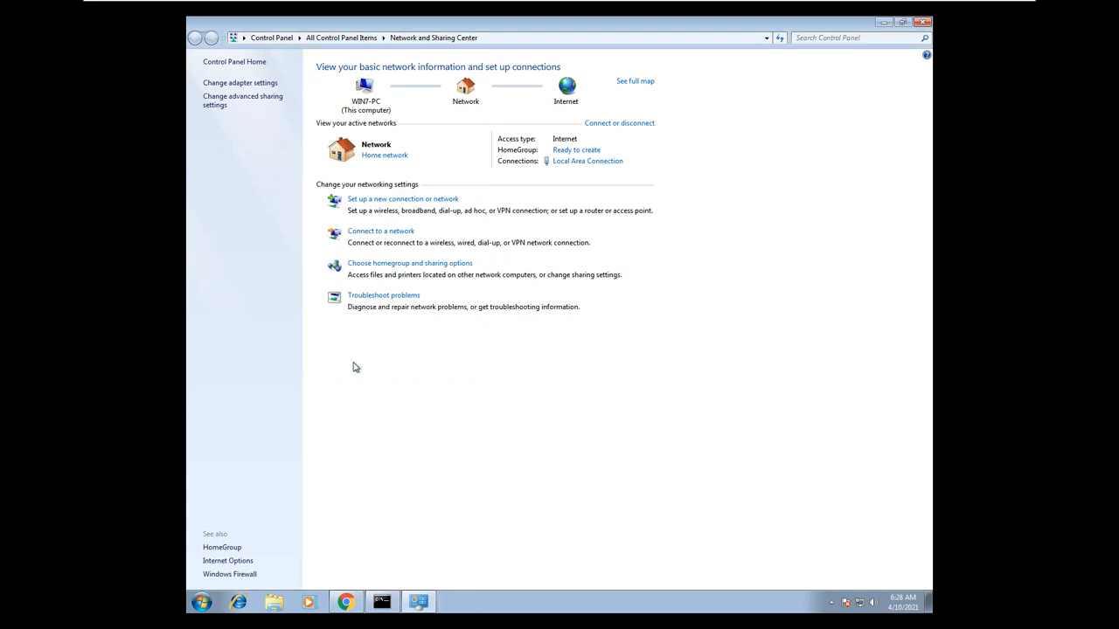
Step: Reload comp.gpjamnagar.com in Chrome, and load mech.gpjamnagar.com in a new tab to compare the two department pages
left_click(346, 602)
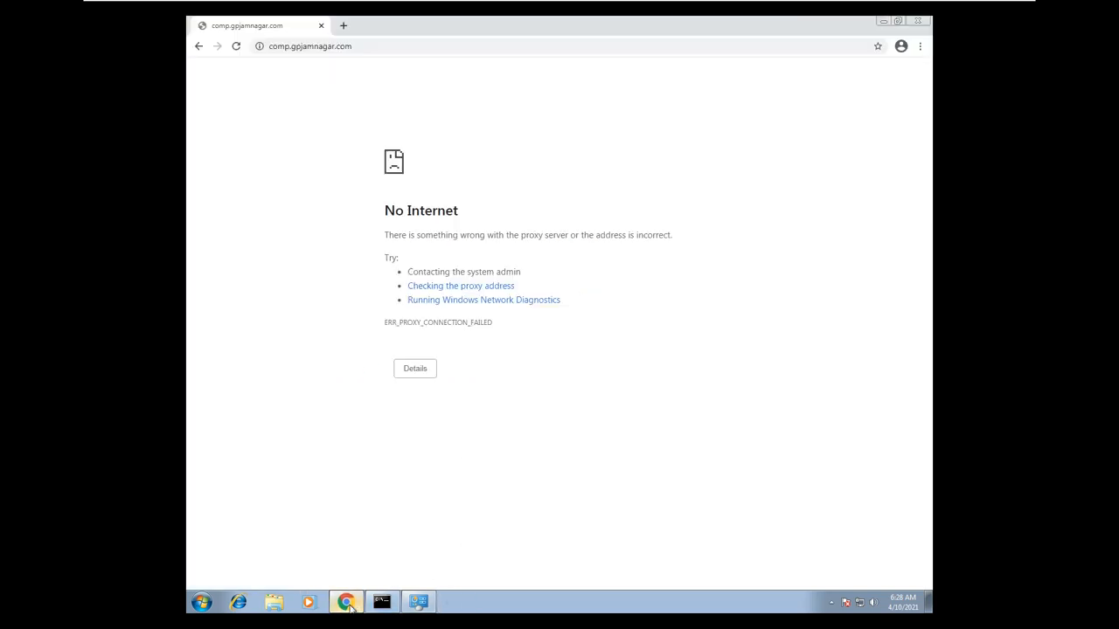
left_click(234, 48)
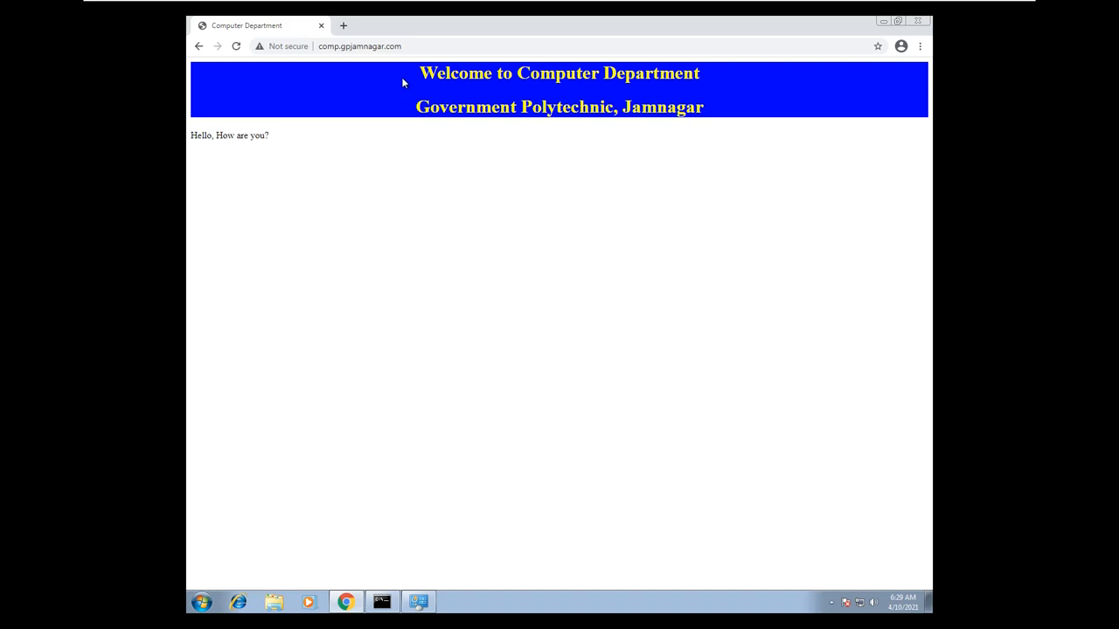
left_click(345, 26)
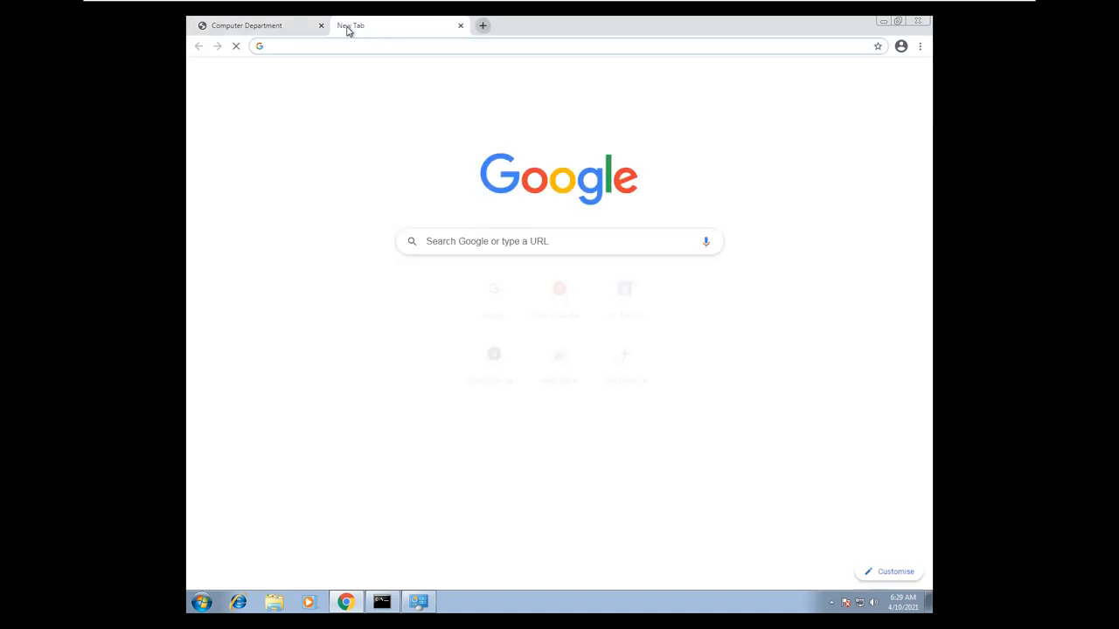
type("mec")
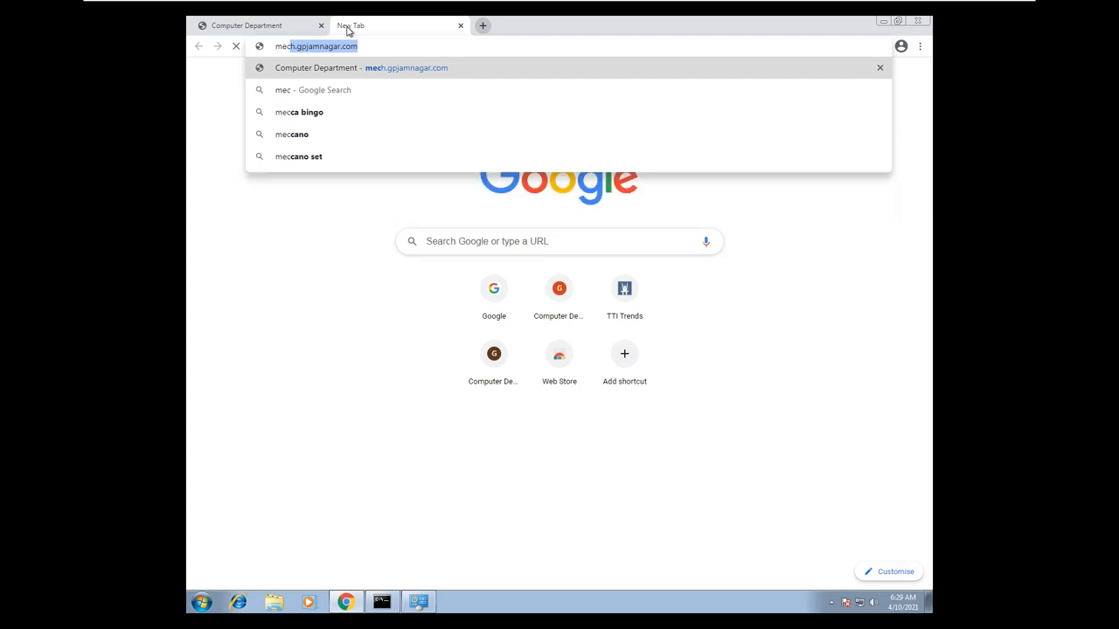
key("Return")
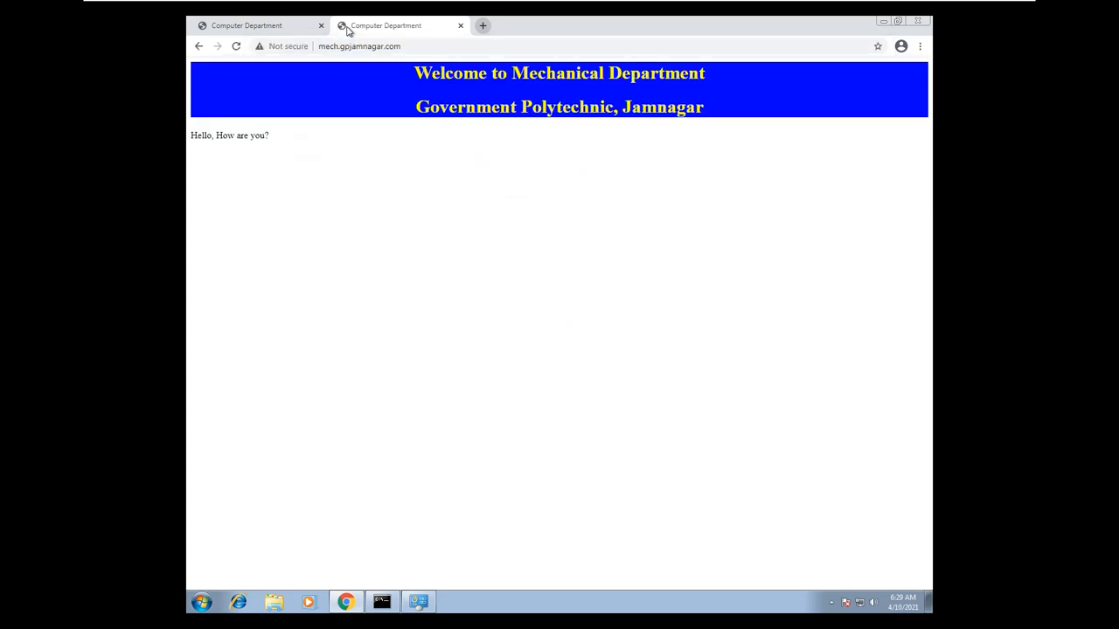
left_click(276, 28)
left_click(407, 29)
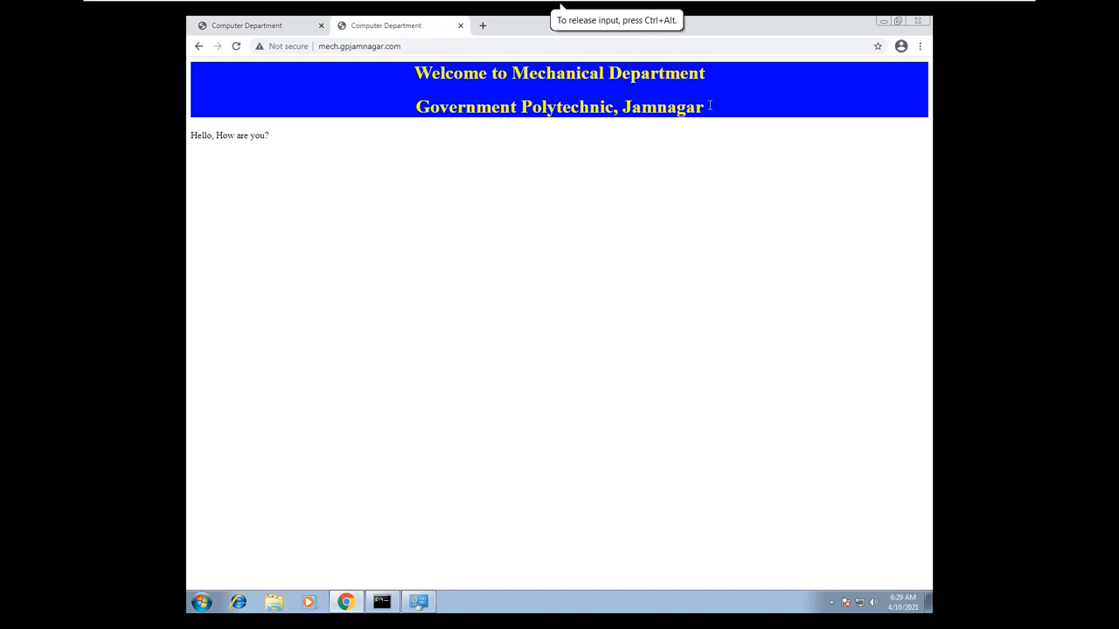
Step: Close Chrome and the Network and Sharing Center window
left_click(926, 20)
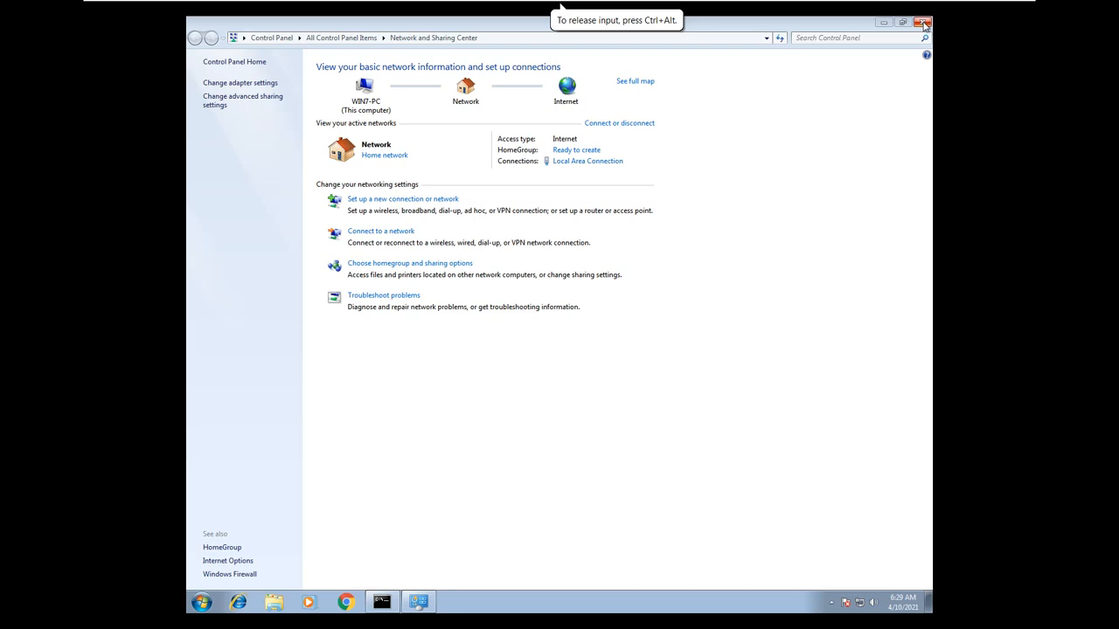
left_click(924, 23)
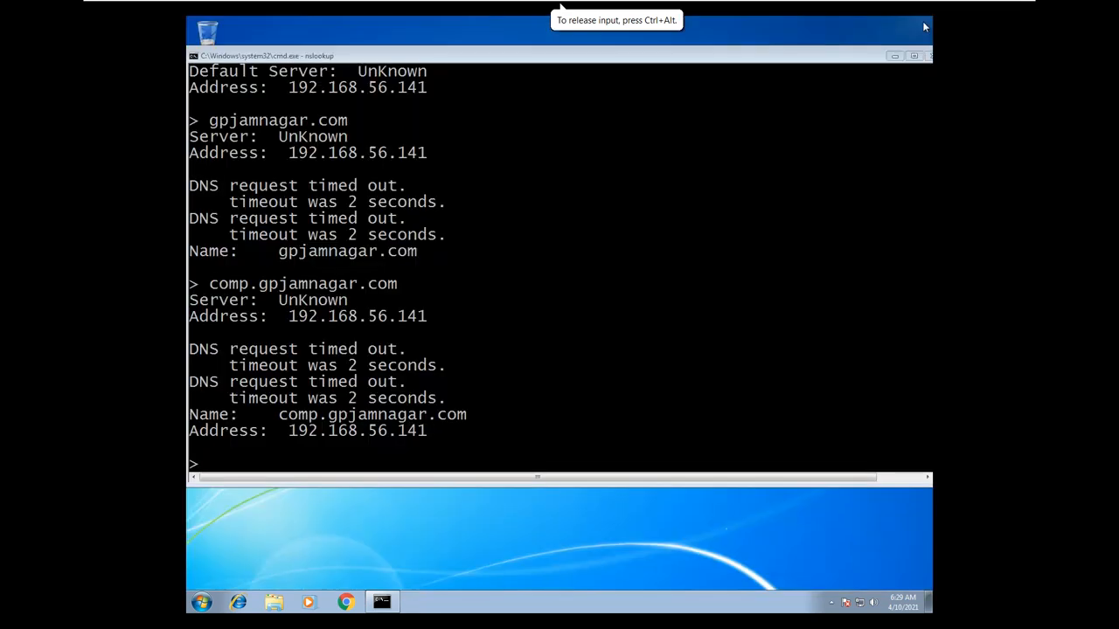